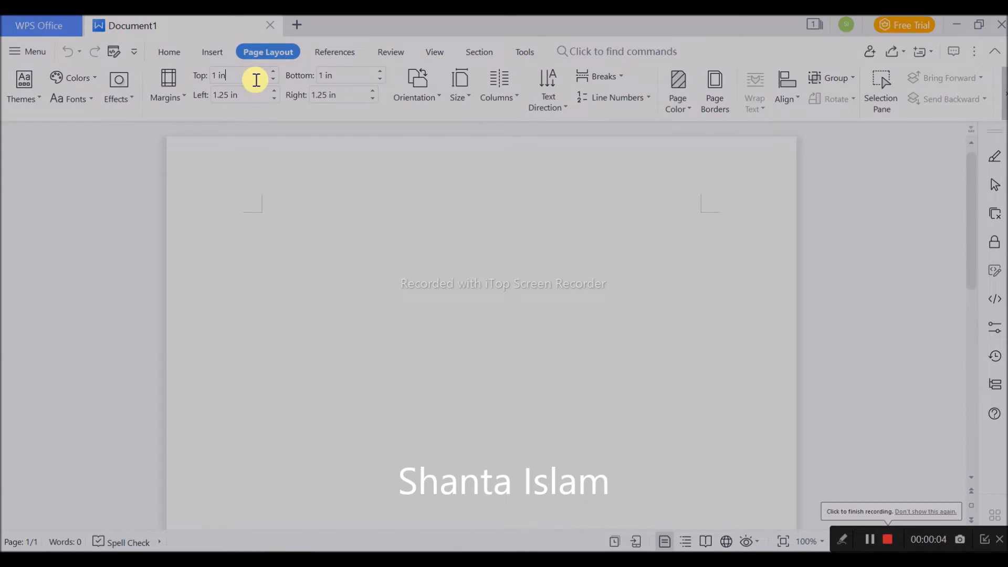
- Set the top, bottom, left and right page margins of the blank document to 0 in
left_click_drag(254, 78, 207, 95)
type("0")
type("0")
left_click_drag(362, 80, 276, 95)
type("0")
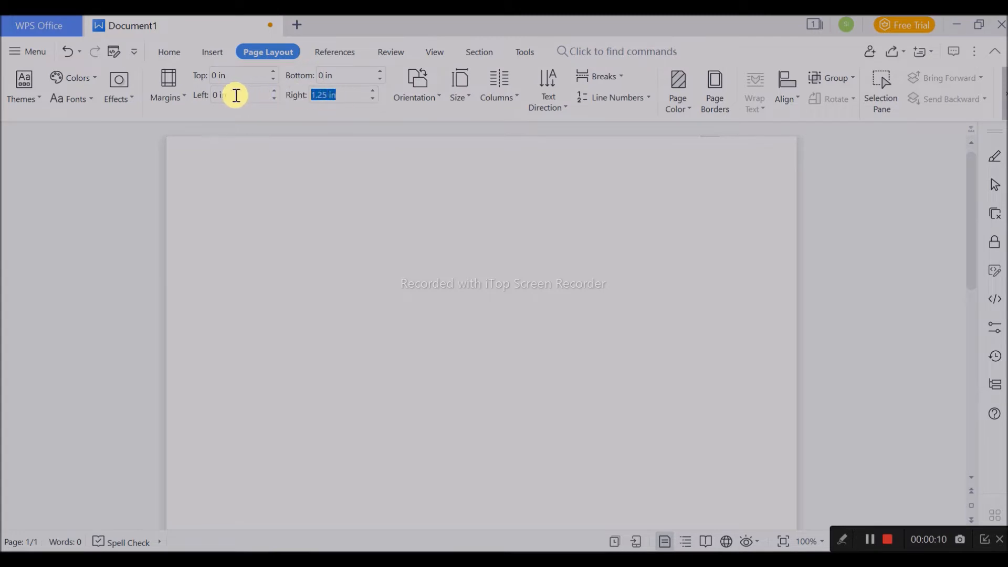
type("0")
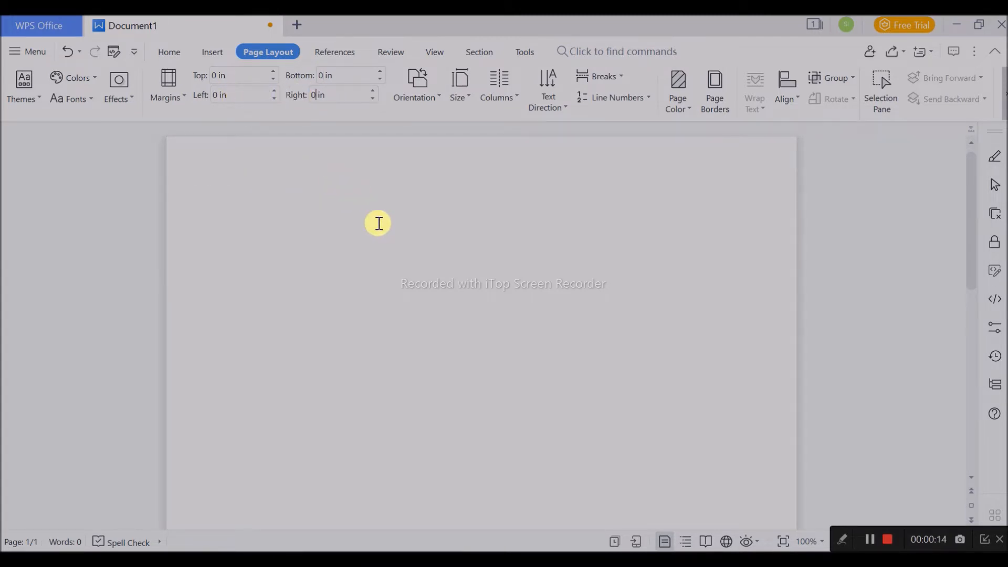
left_click(346, 144)
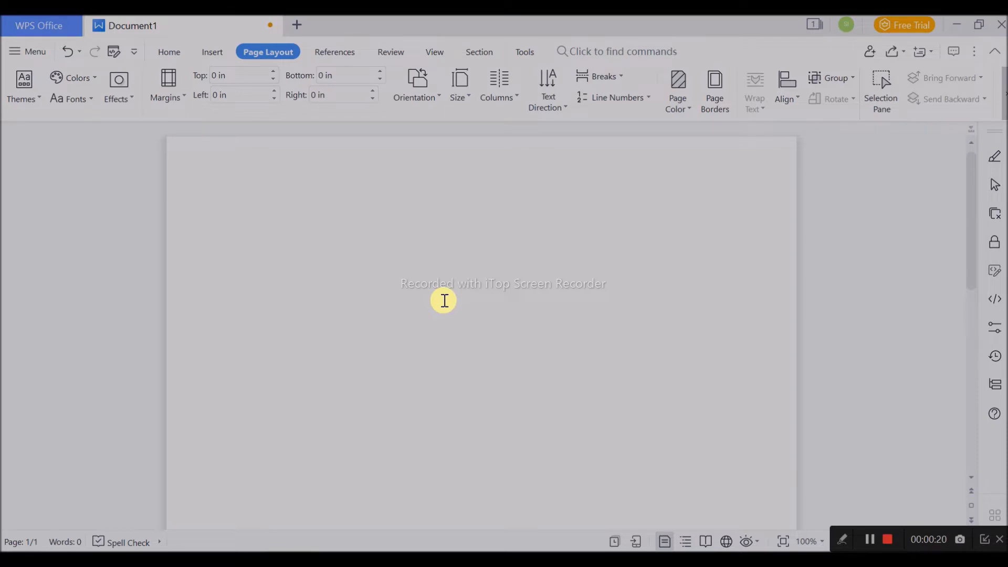
- Draw a rectangle about 3.62 in wide and 3.03 in high and place it near the middle of the page
left_click(212, 54)
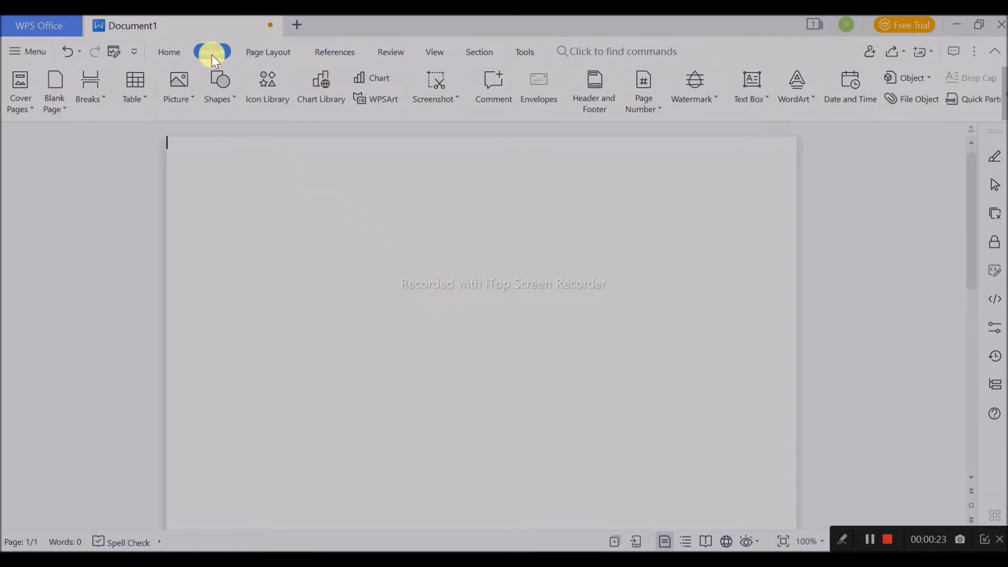
left_click(221, 106)
left_click(260, 109)
left_click_drag(315, 290, 576, 502)
scroll(554, 424, "down", 5)
left_click_drag(481, 292, 506, 316)
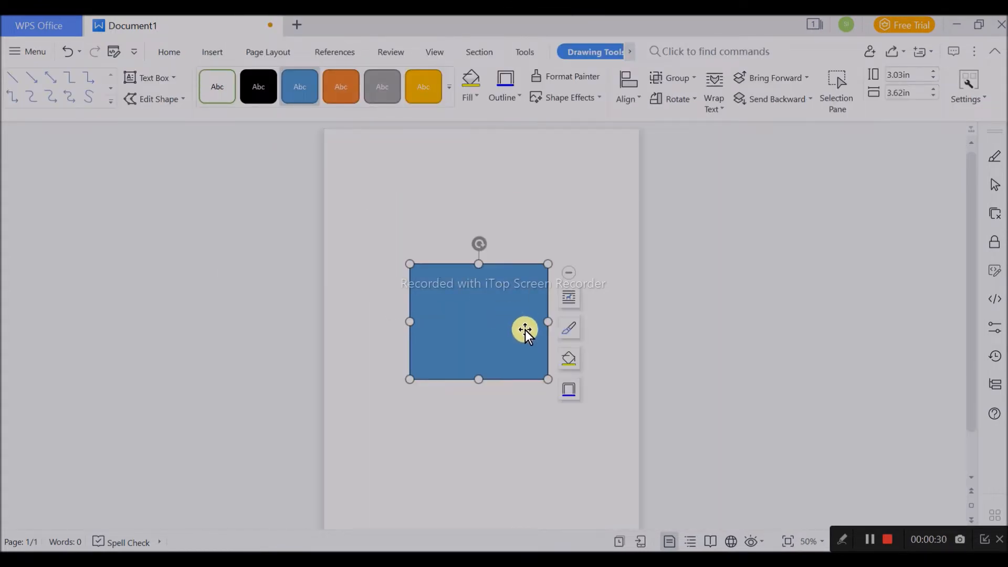
- Enlarge the rectangle to about 4.26 in wide and 3.71 in high and shift it back toward the page centre
left_click_drag(549, 382, 573, 410)
left_click_drag(520, 357, 512, 349)
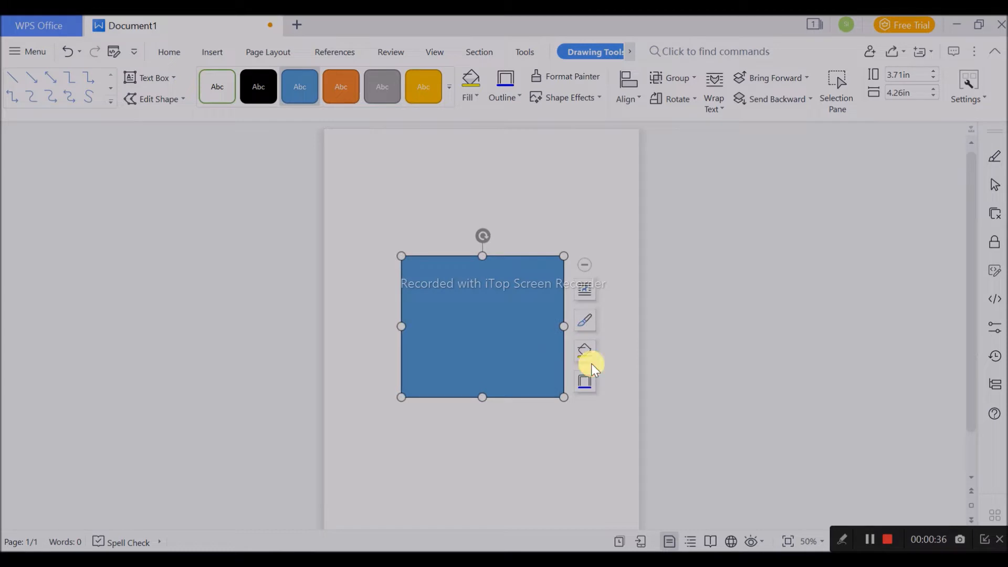
left_click(629, 350)
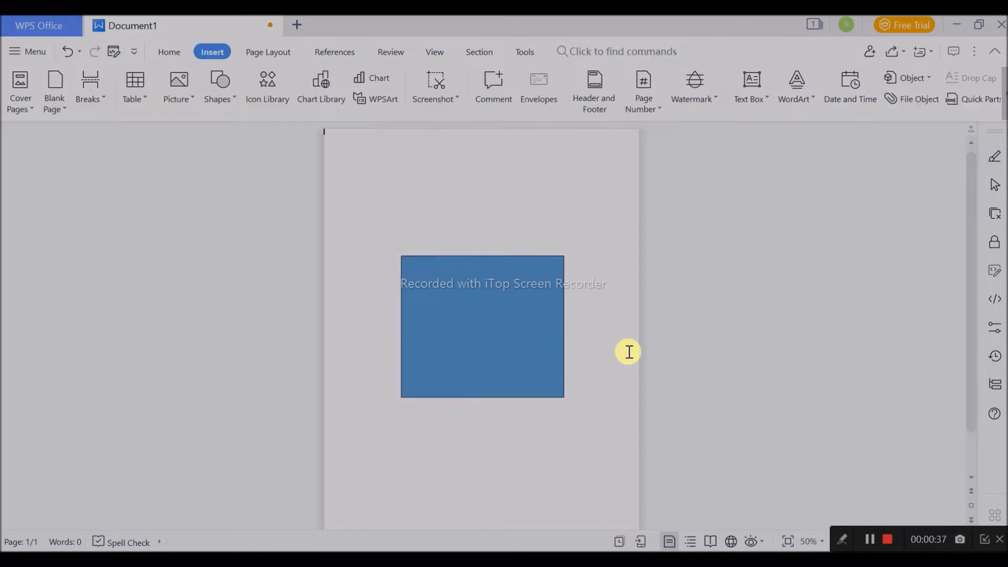
- Set the rectangle's fill type to Picture or texture fill
double_click(509, 339)
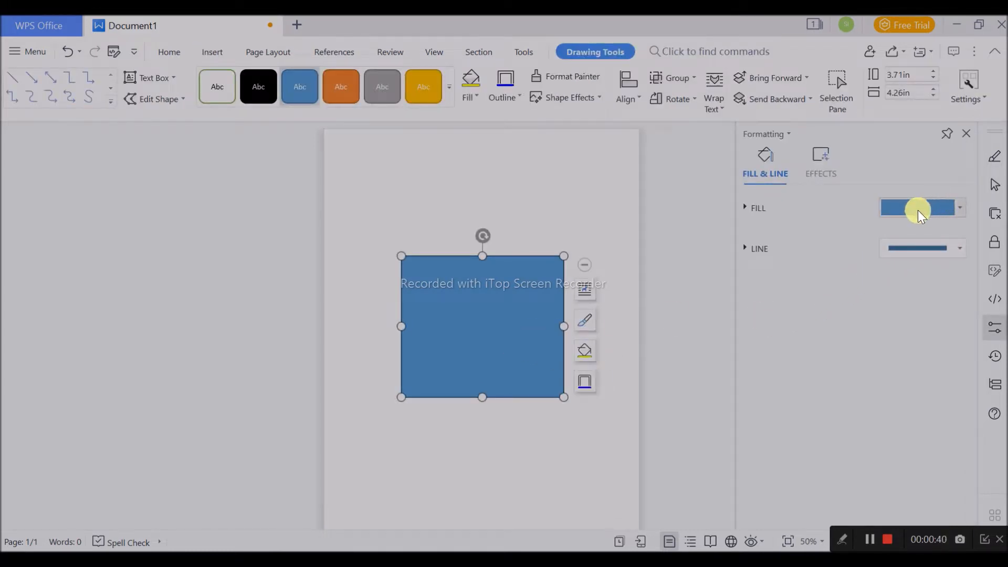
left_click(919, 209)
left_click(830, 284)
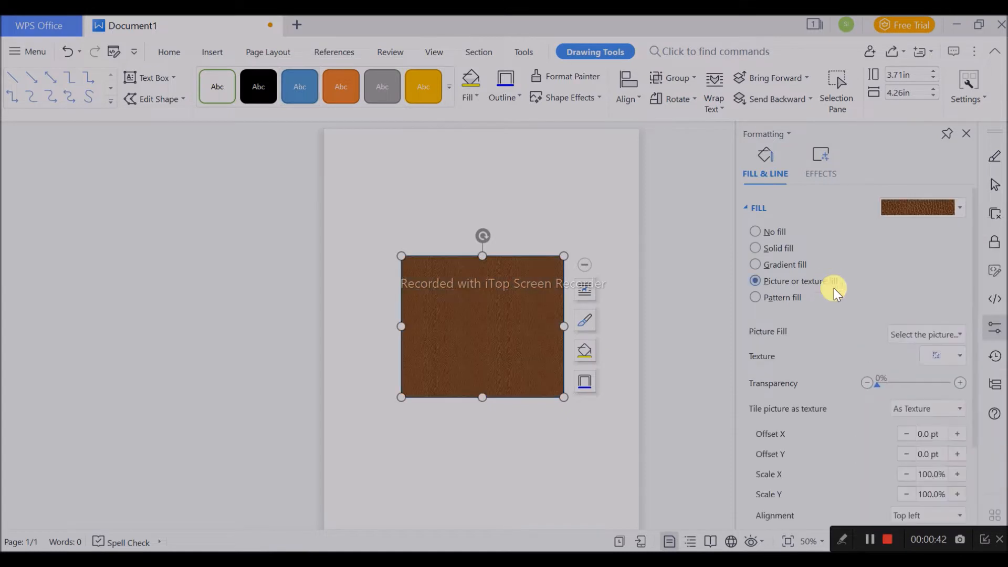
- Fill the rectangle with the photo of a driver at a steering wheel, loaded from the Downloads folder
left_click(928, 336)
left_click(925, 348)
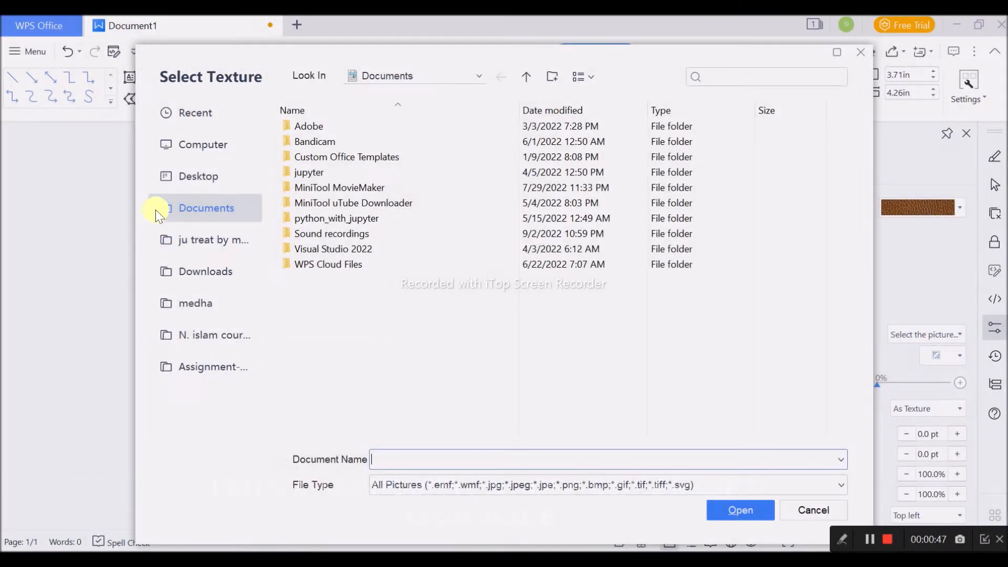
left_click(227, 241)
scroll(535, 270, "down", 10)
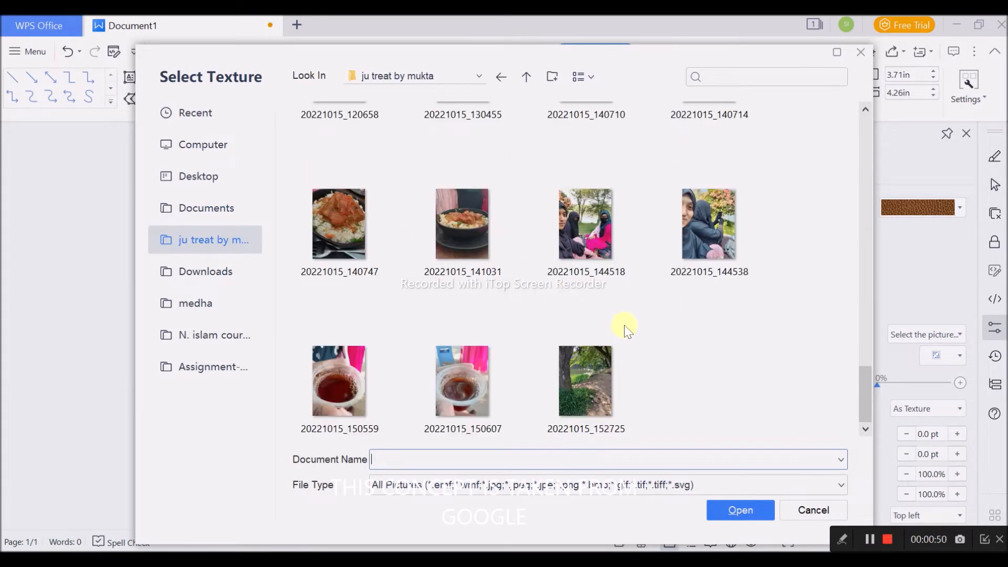
scroll(619, 326, "up", 8)
left_click(234, 284)
scroll(499, 294, "down", 5)
scroll(515, 295, "up", 5)
scroll(530, 272, "down", 3)
double_click(511, 298)
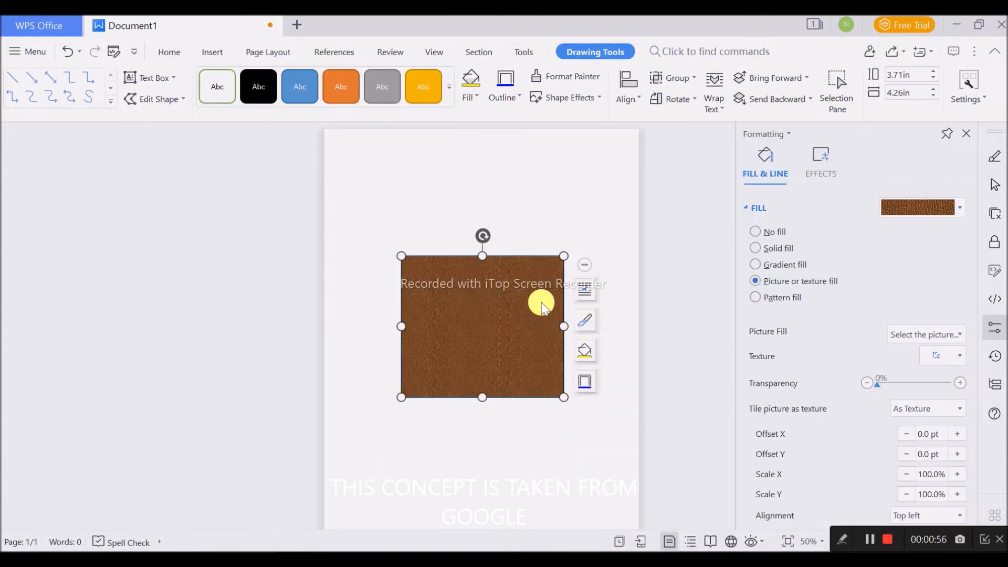
- Widen the picture-filled rectangle to about 4.66 in and remove its outline
left_click_drag(564, 326, 579, 326)
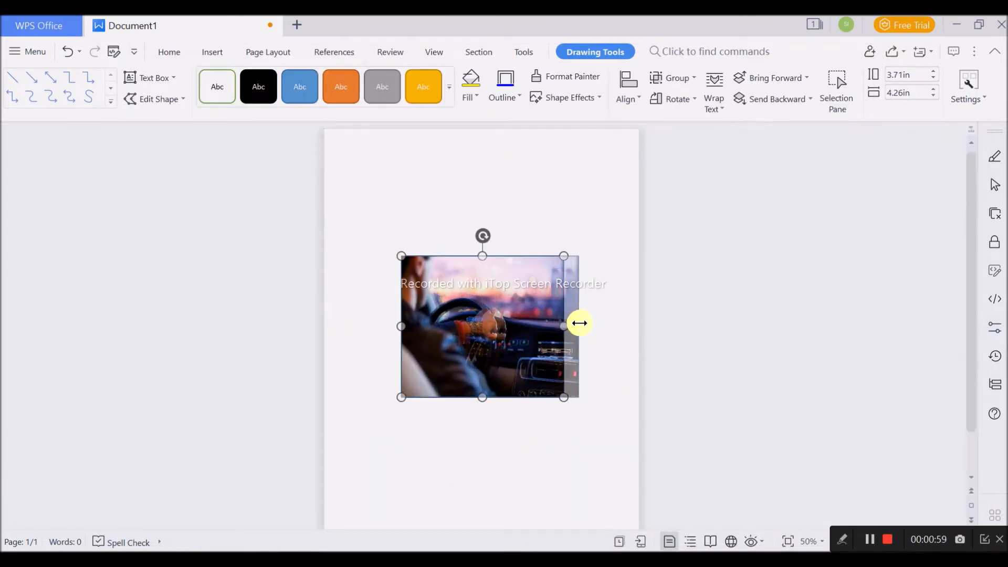
left_click(630, 426)
double_click(529, 362)
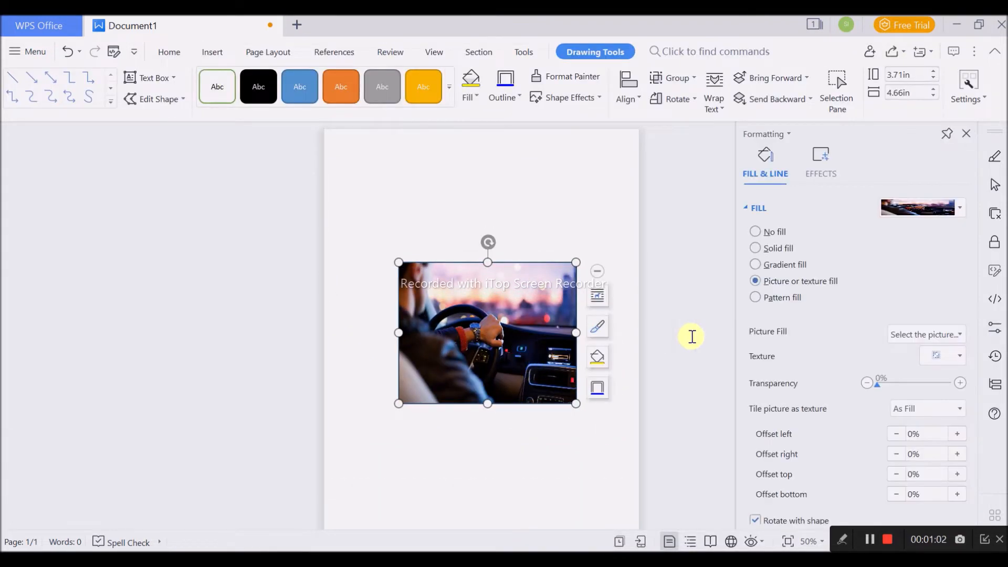
left_click(760, 208)
left_click(770, 253)
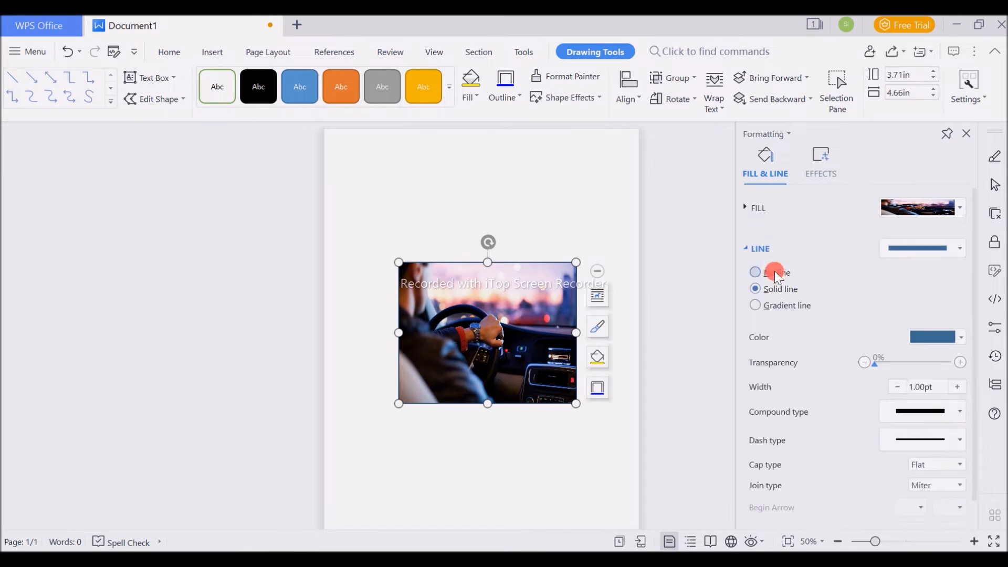
left_click(774, 271)
left_click(663, 281)
left_click(529, 344)
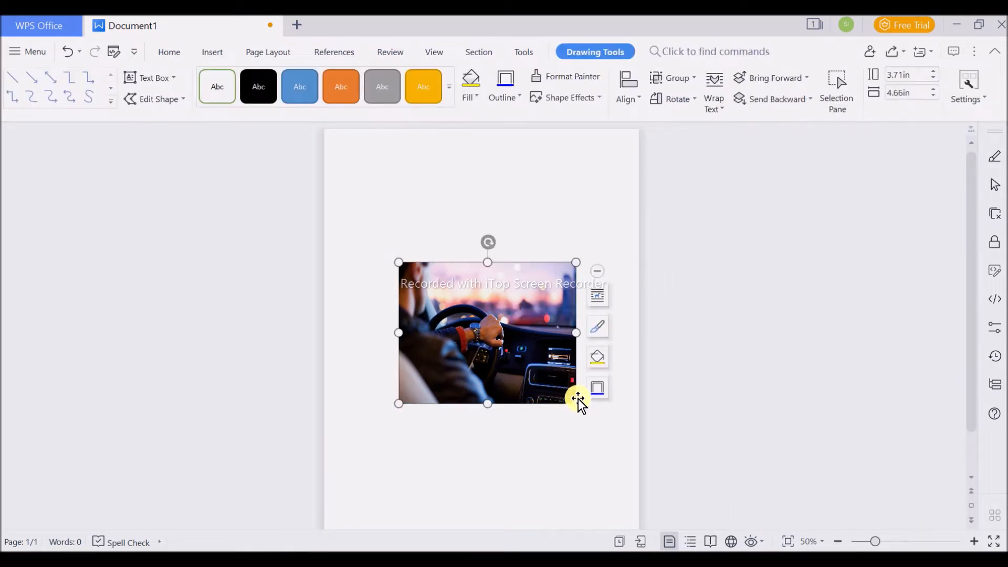
- Shrink the driver picture slightly and centre it horizontally around the middle of the page
left_click_drag(578, 402, 563, 383)
left_click(632, 405)
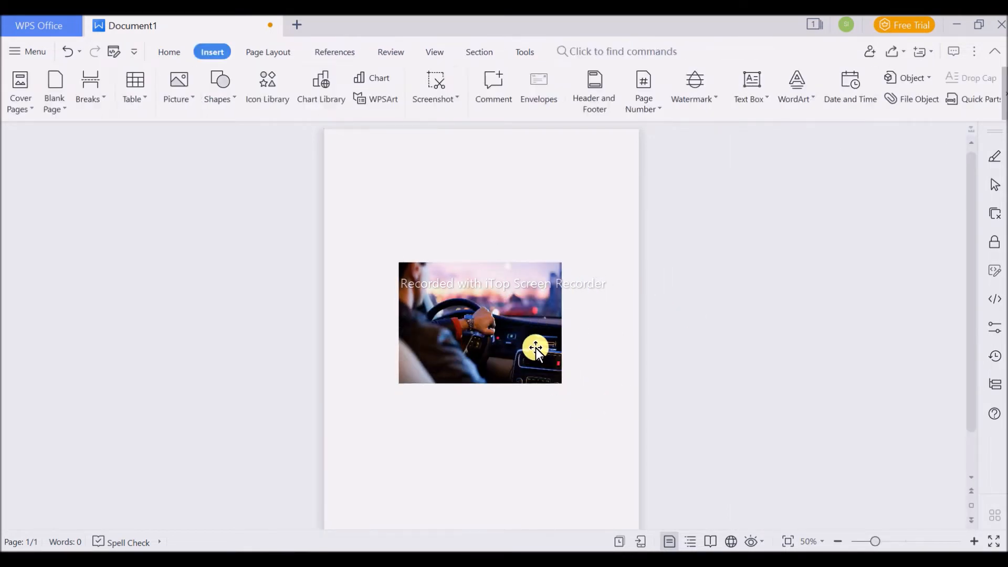
left_click_drag(515, 368, 531, 368)
left_click(635, 454)
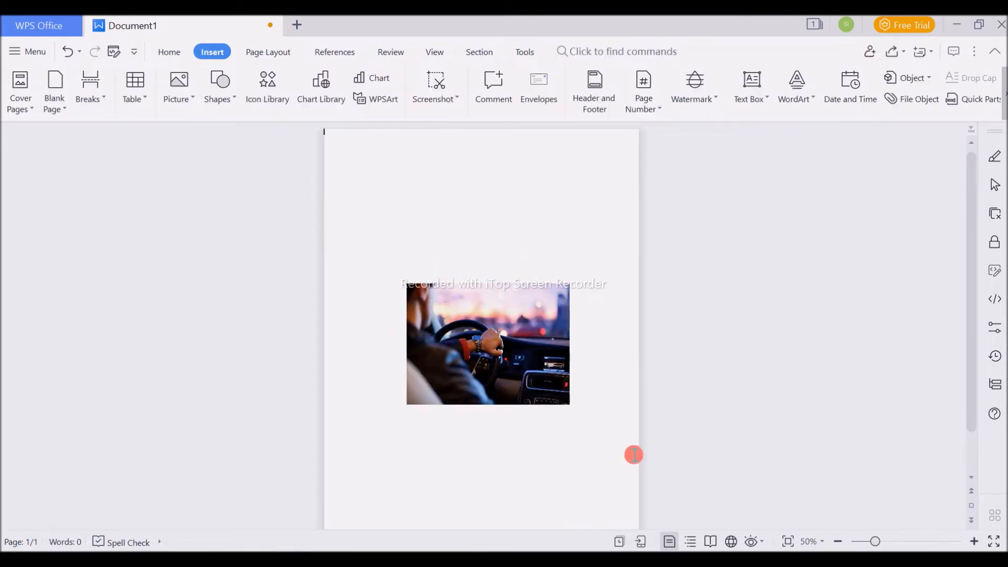
left_click(534, 357)
left_click(188, 50)
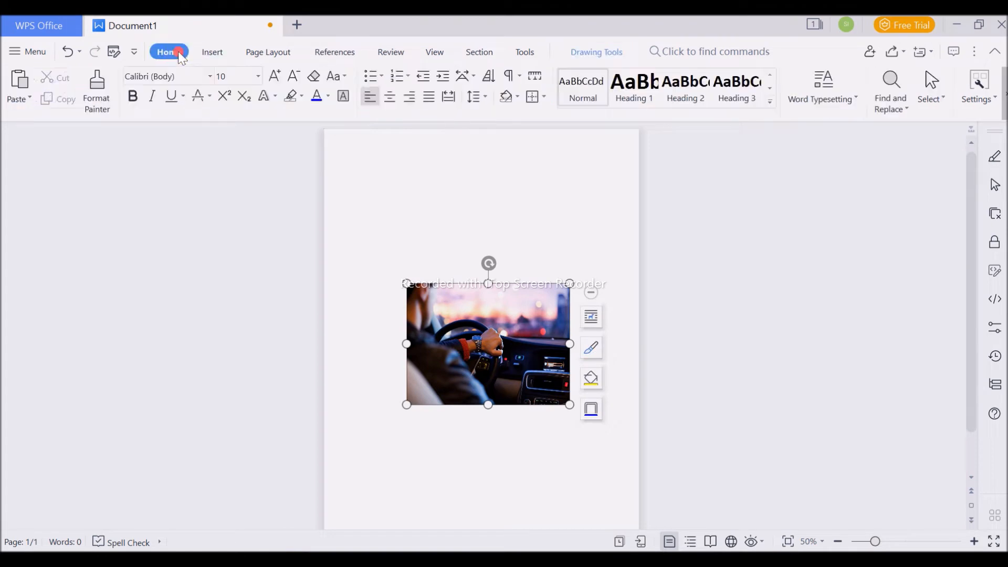
left_click(212, 52)
left_click(218, 89)
left_click(255, 109)
left_click_drag(356, 236, 575, 367)
key("Delete")
- Draw a second rectangle about 5.11 in wide and 4.03 in high over the driver picture
left_click(220, 88)
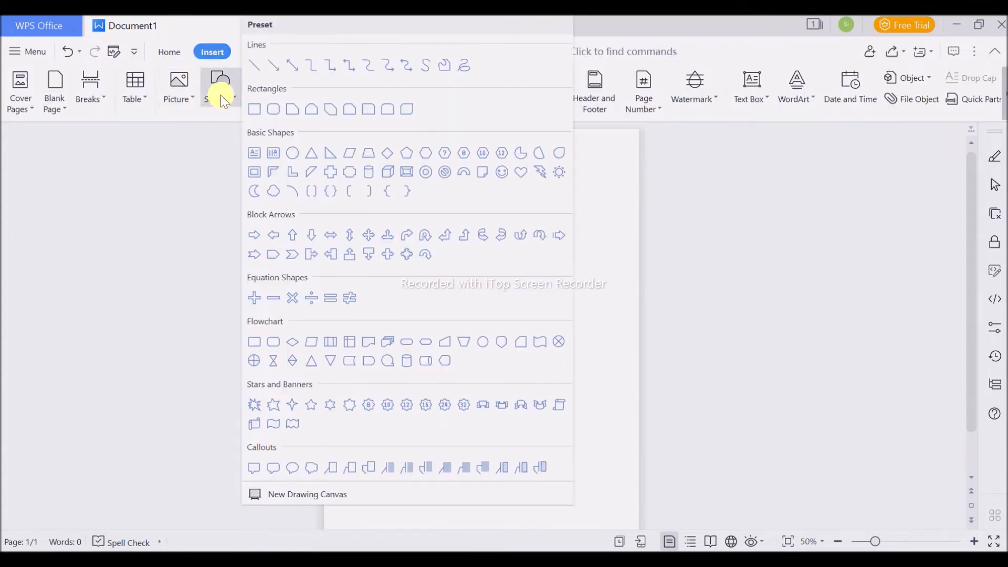
left_click(262, 111)
left_click_drag(392, 267, 586, 420)
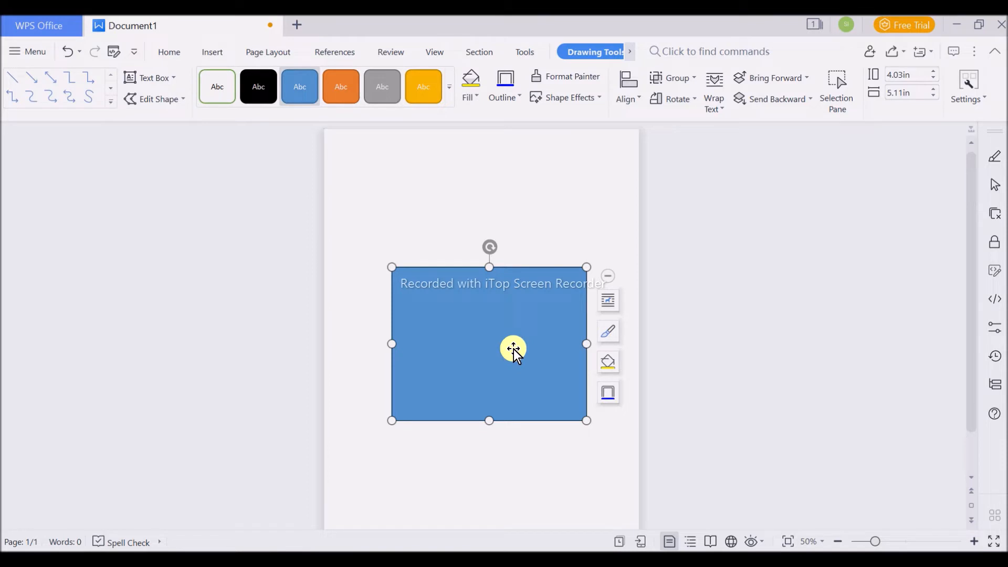
left_click(563, 198)
left_click(557, 343)
left_click(294, 84)
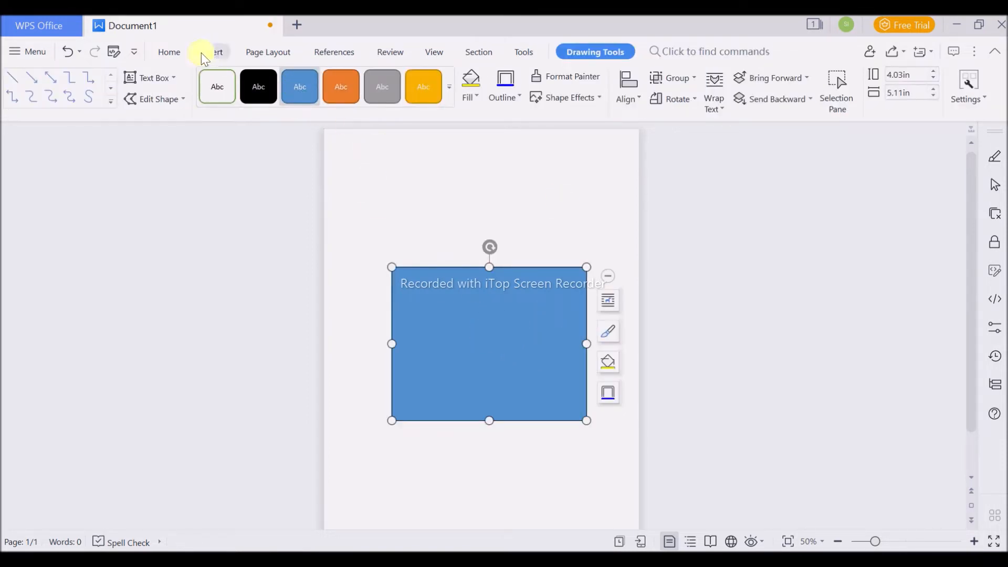
- Move the blue rectangle to the upper part of the page so it overlaps only the picture's top edge
left_click(219, 49)
left_click(221, 87)
left_click(623, 256)
left_click_drag(496, 305, 487, 220)
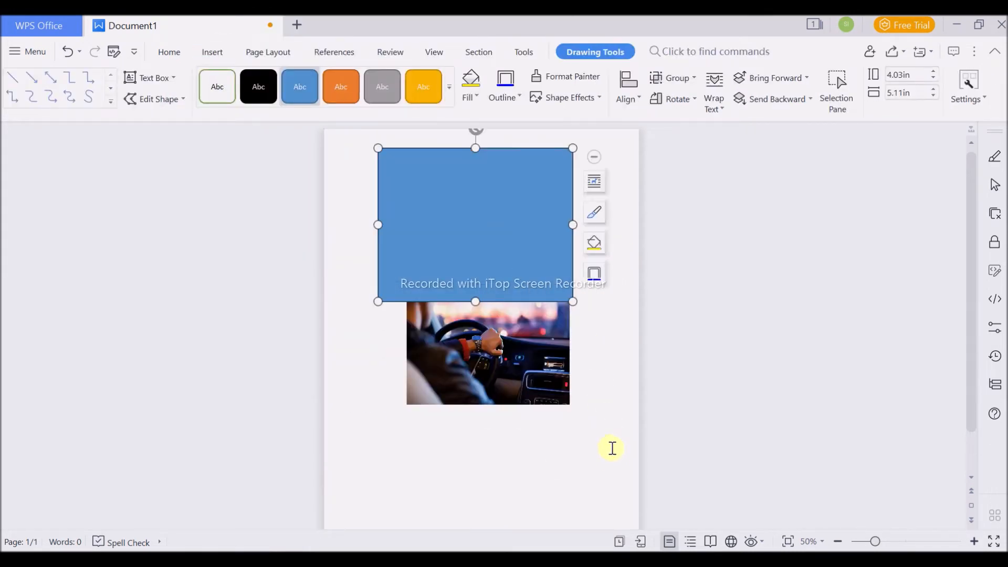
scroll(619, 444, "up", 5)
left_click(212, 51)
left_click(224, 105)
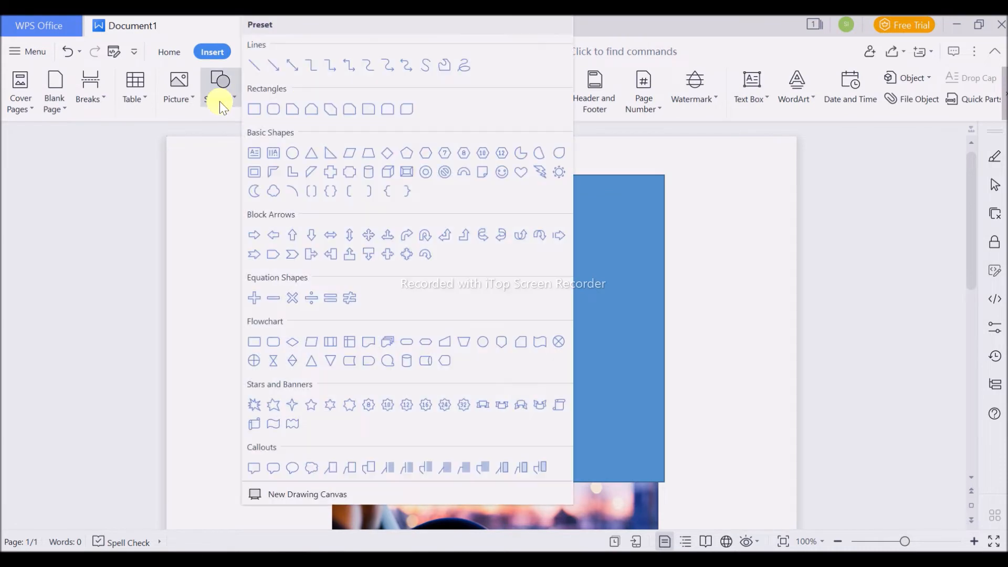
left_click(255, 66)
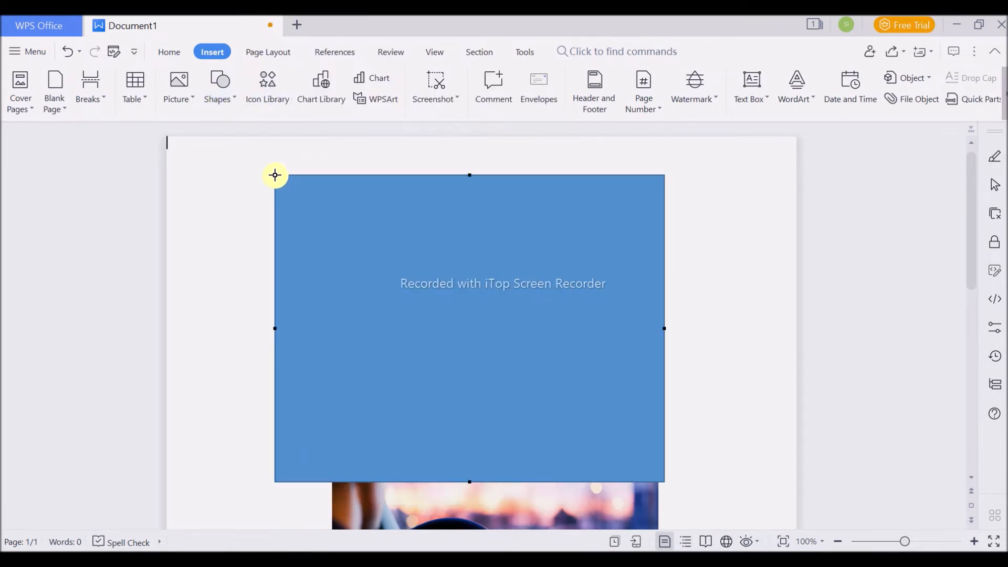
left_click_drag(275, 175, 351, 251)
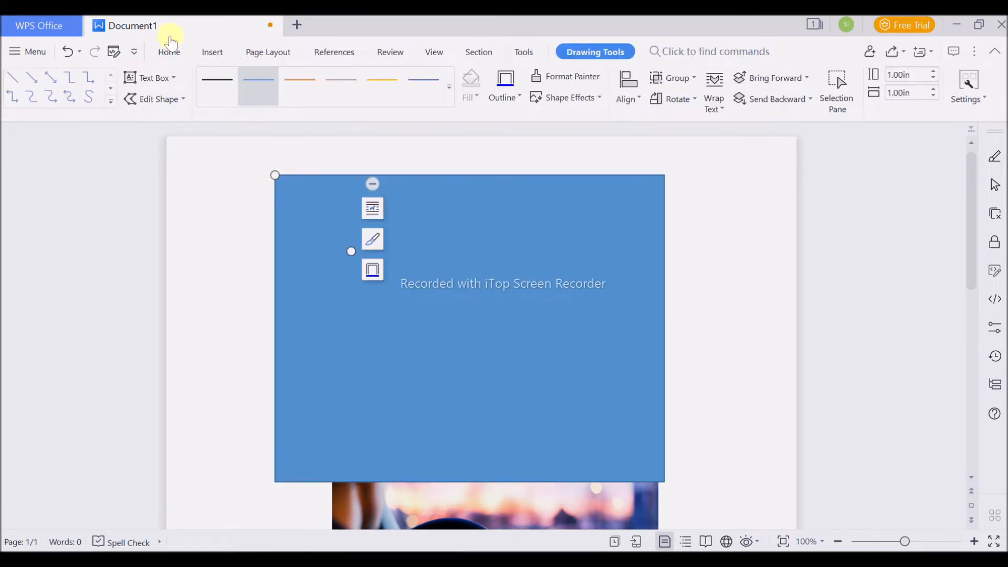
left_click(442, 173)
left_click_drag(414, 234, 462, 247)
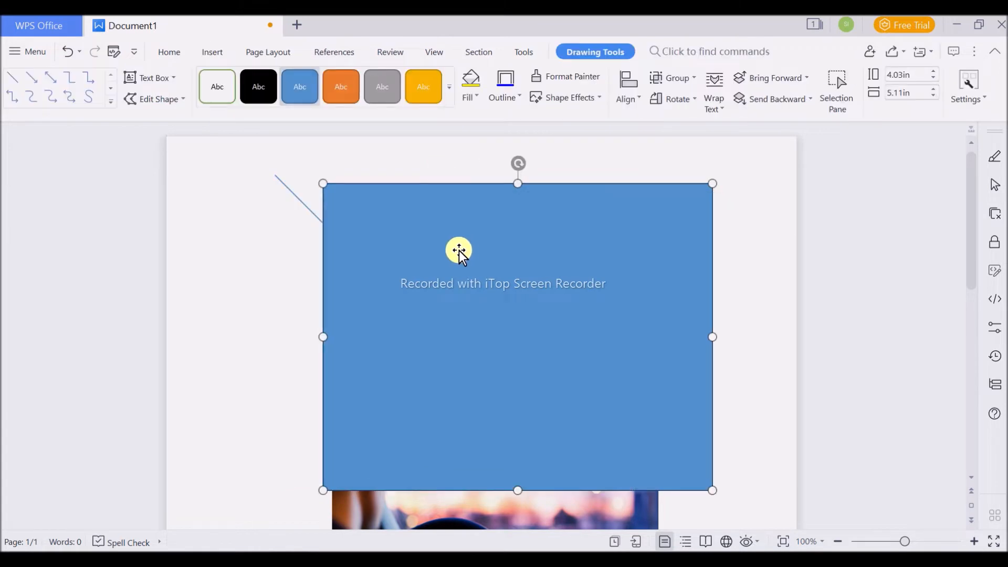
left_click(303, 208)
key("Delete")
- Nudge the blue rectangle toward the page centre and draw a horizontal straight line across its full width near its upper edge
left_click_drag(367, 227, 342, 222)
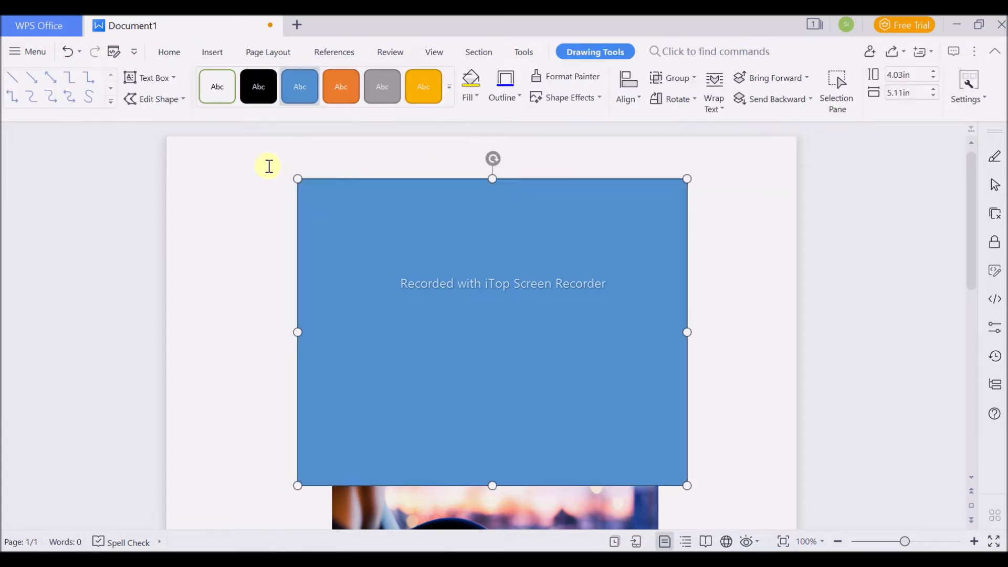
left_click(216, 52)
left_click(221, 84)
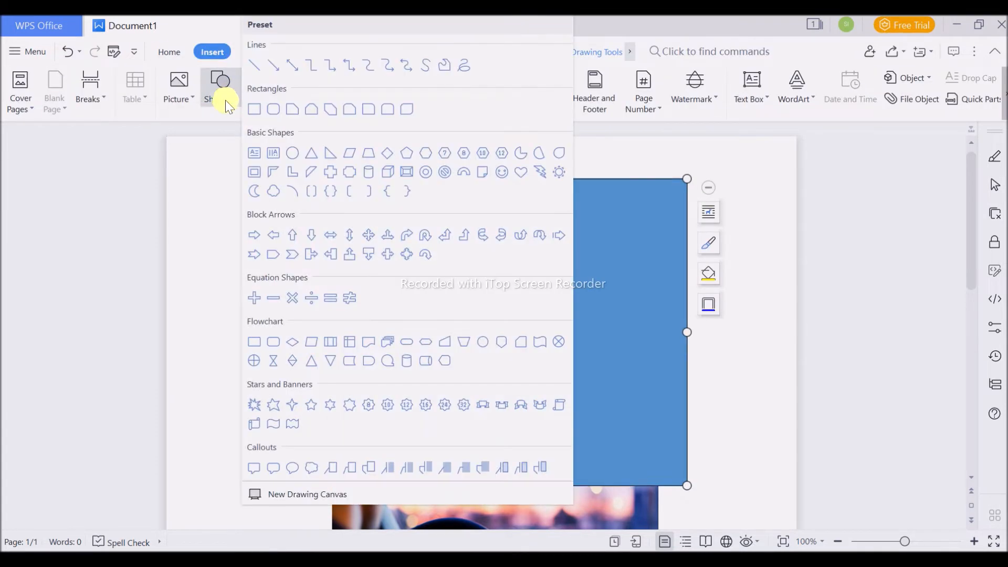
right_click(257, 74)
left_click(315, 84)
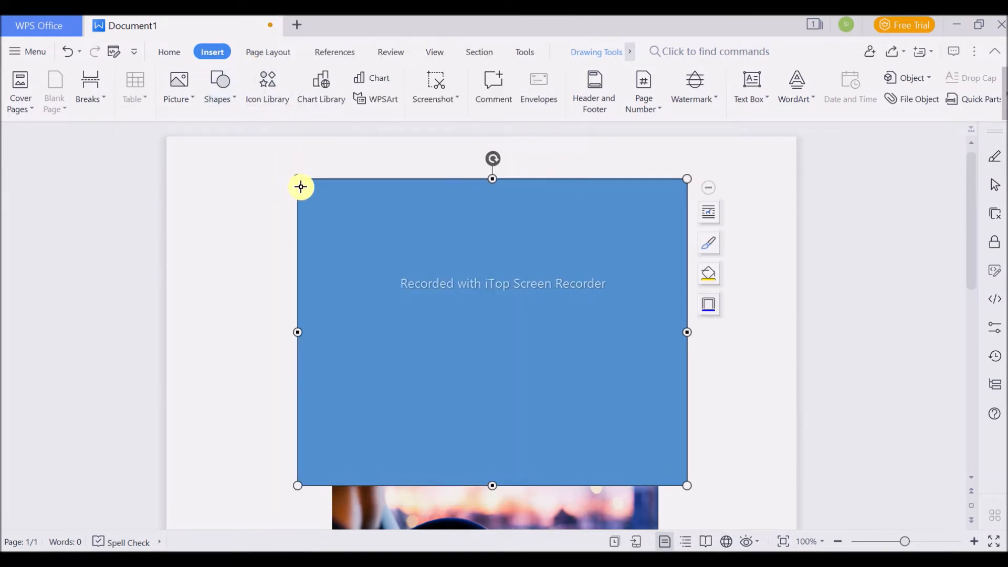
left_click_drag(300, 186, 688, 186)
left_click_drag(594, 224, 595, 280)
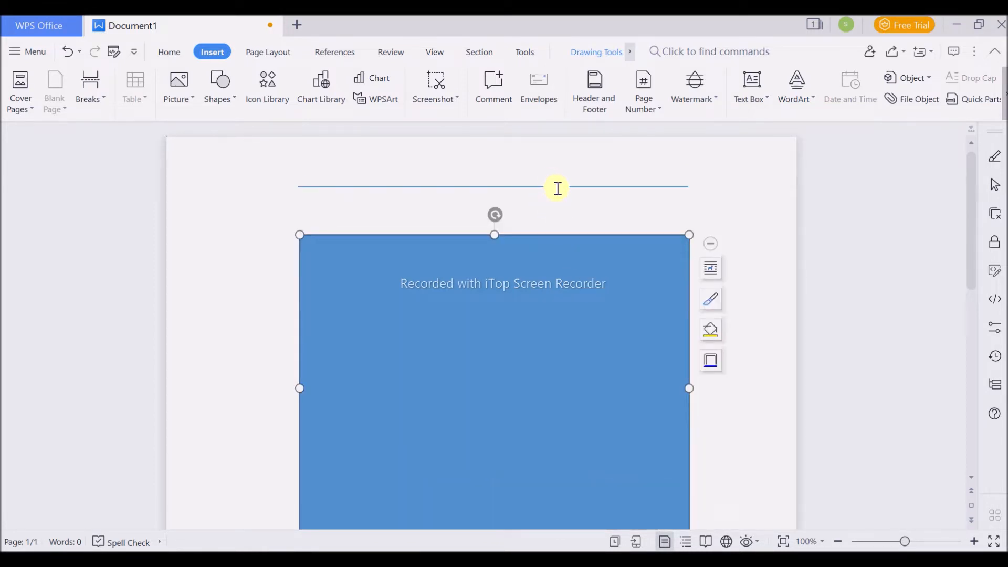
key("ctrl+z")
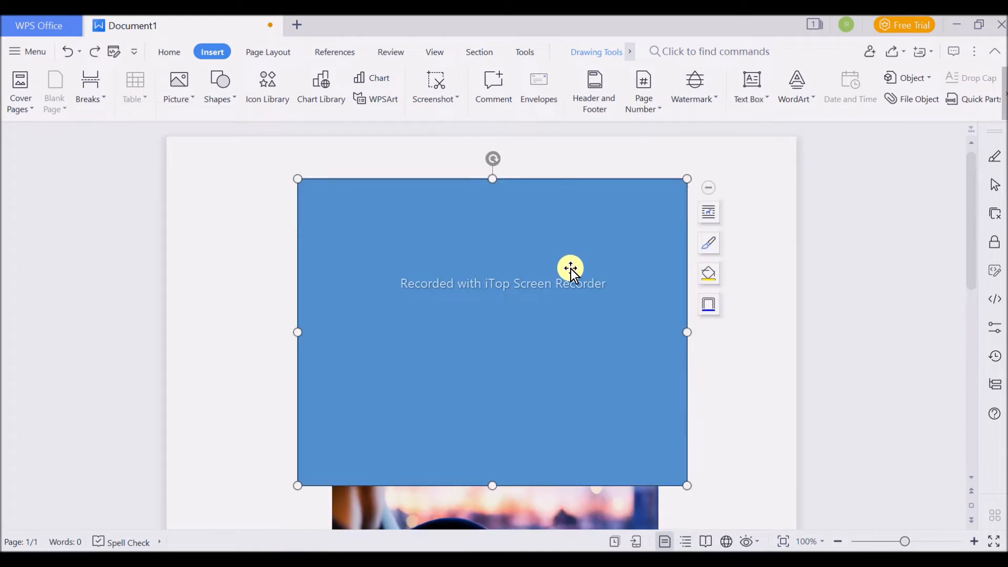
- Send the blue rectangle backward behind the driver picture and move it down below the horizontal line
double_click(570, 271)
left_click(596, 52)
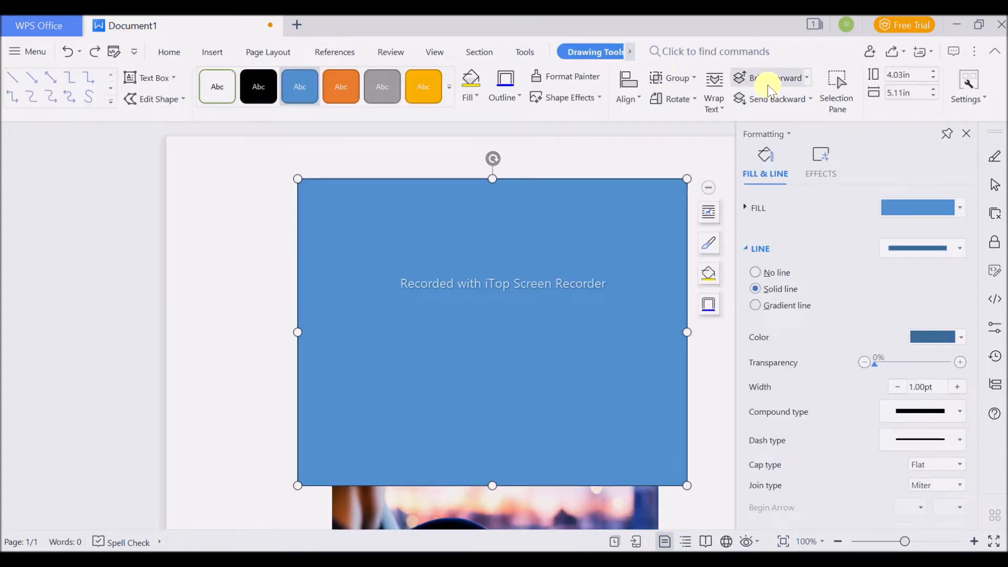
left_click(777, 100)
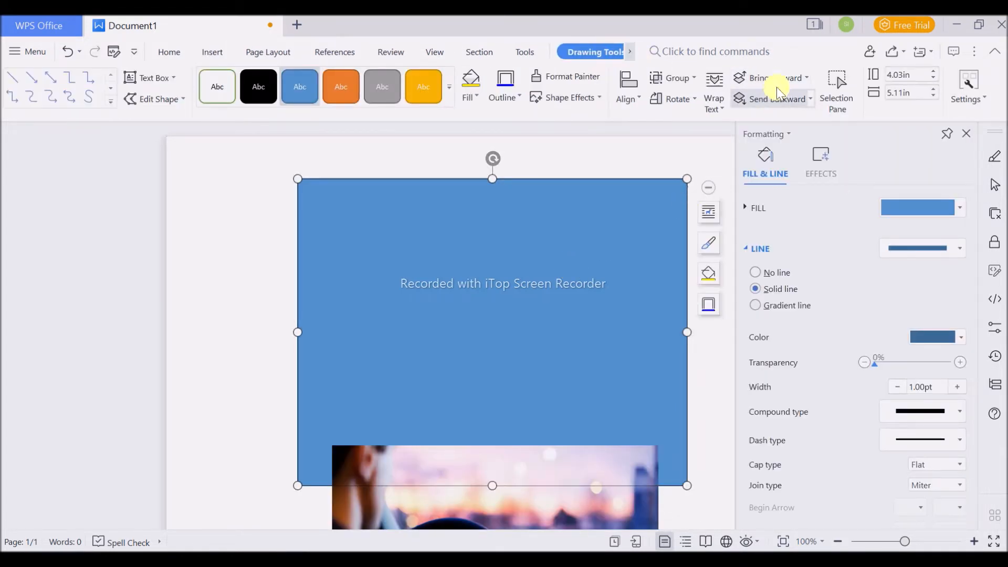
left_click(778, 80)
left_click(778, 100)
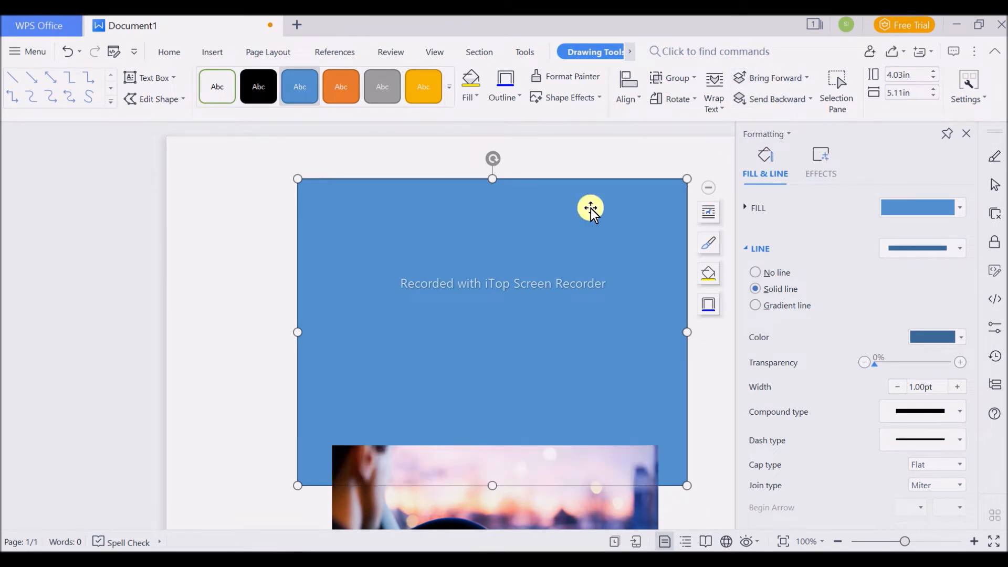
left_click_drag(525, 196, 525, 227)
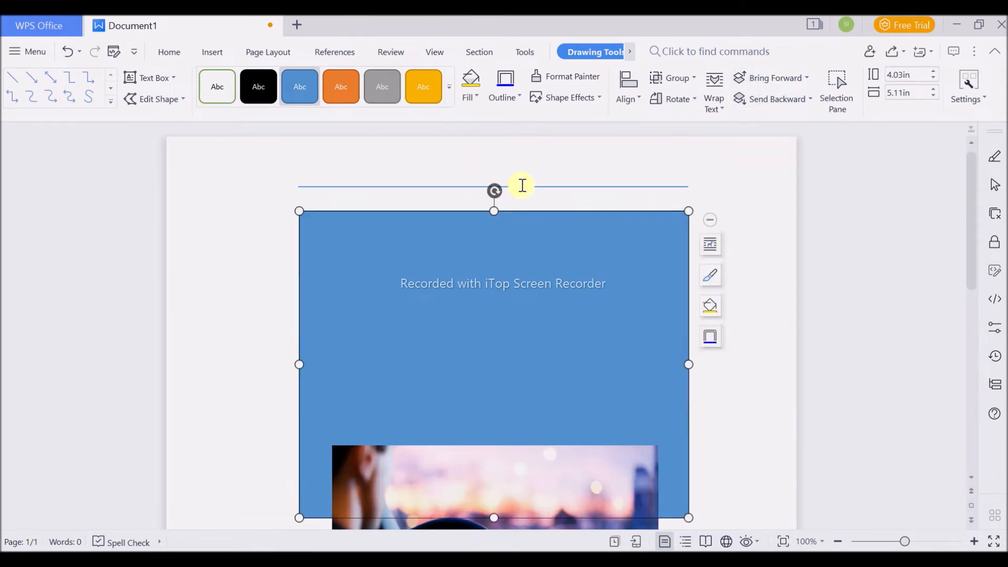
- Recolour the horizontal line white and move the blue rectangle up behind it, just inside the rectangle's upper edge
double_click(529, 187)
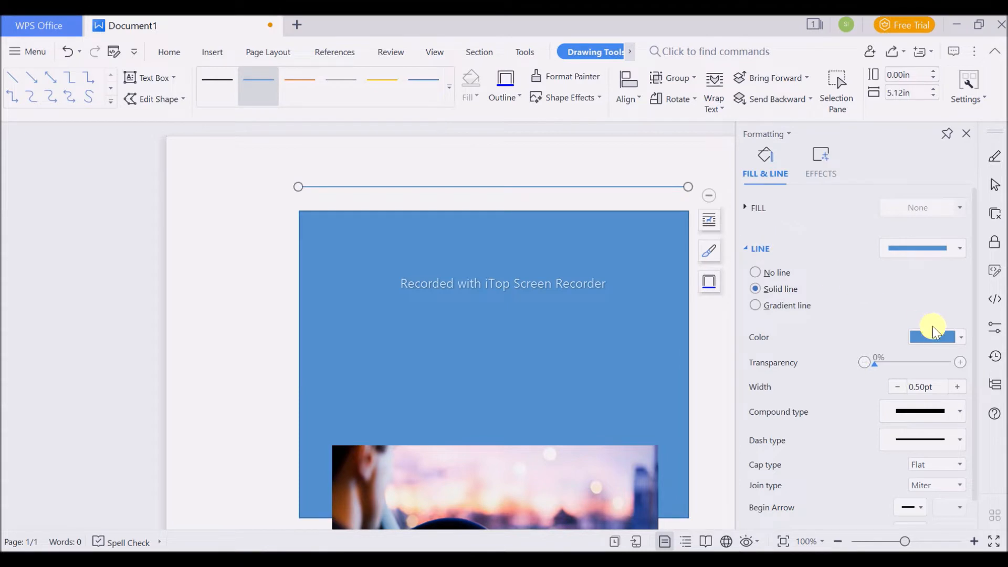
left_click(934, 337)
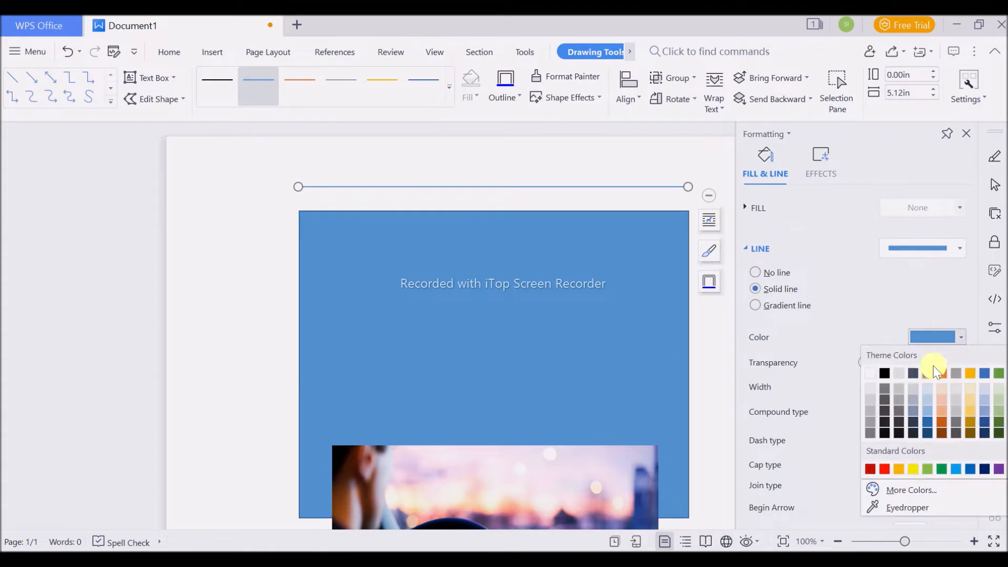
left_click(889, 375)
left_click_drag(567, 347, 564, 316)
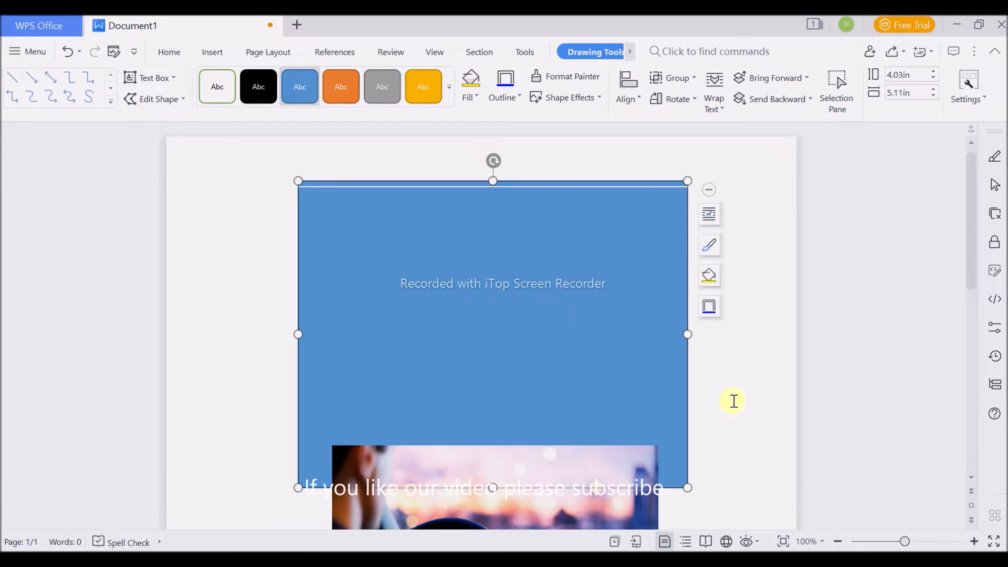
left_click(768, 412)
- Draw a vertical straight line about 4.01 in long down the blue rectangle's left edge
left_click(222, 90)
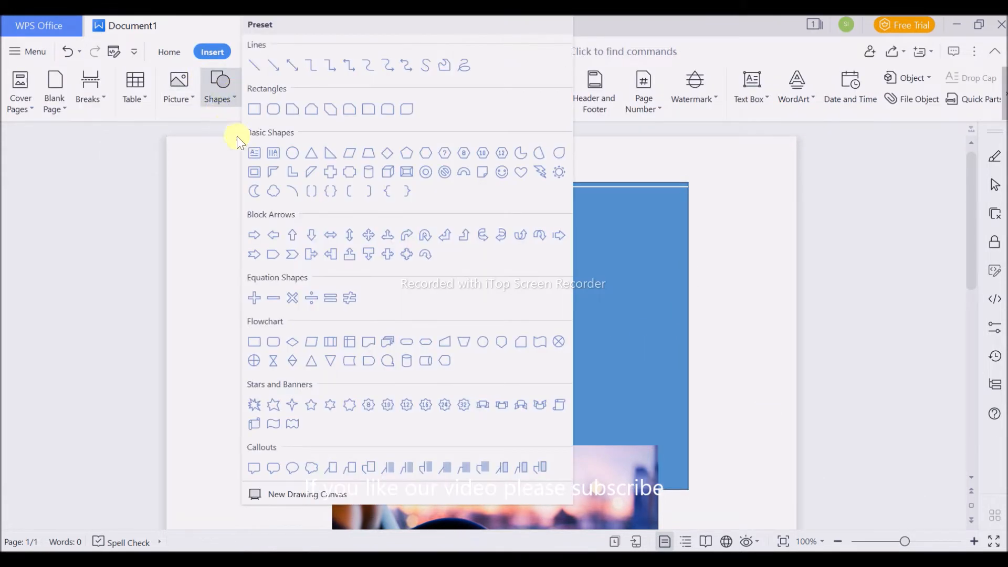
left_click(252, 64)
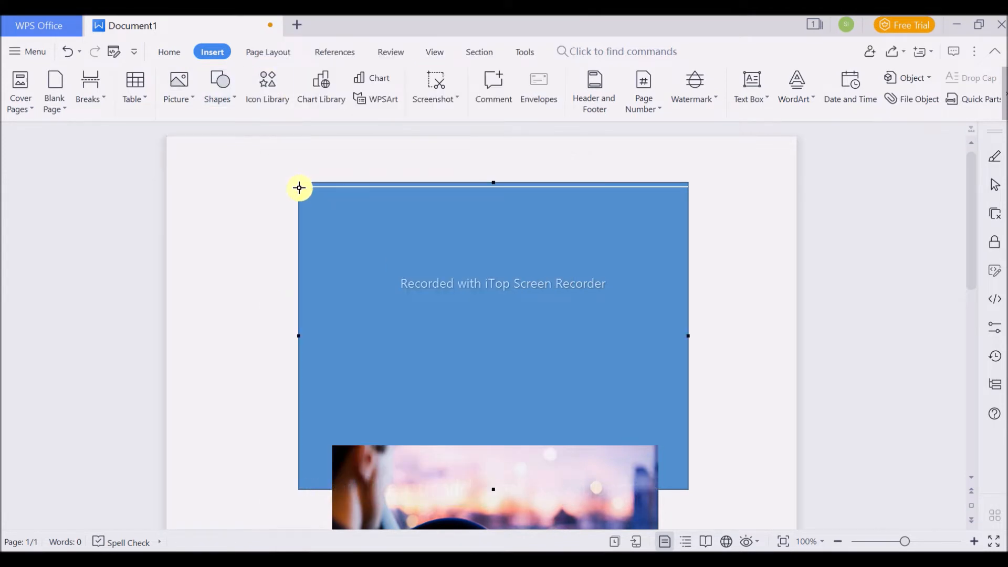
mouse_move(299, 186)
left_mouse_down()
mouse_move(317, 425)
mouse_move(300, 491)
left_mouse_up()
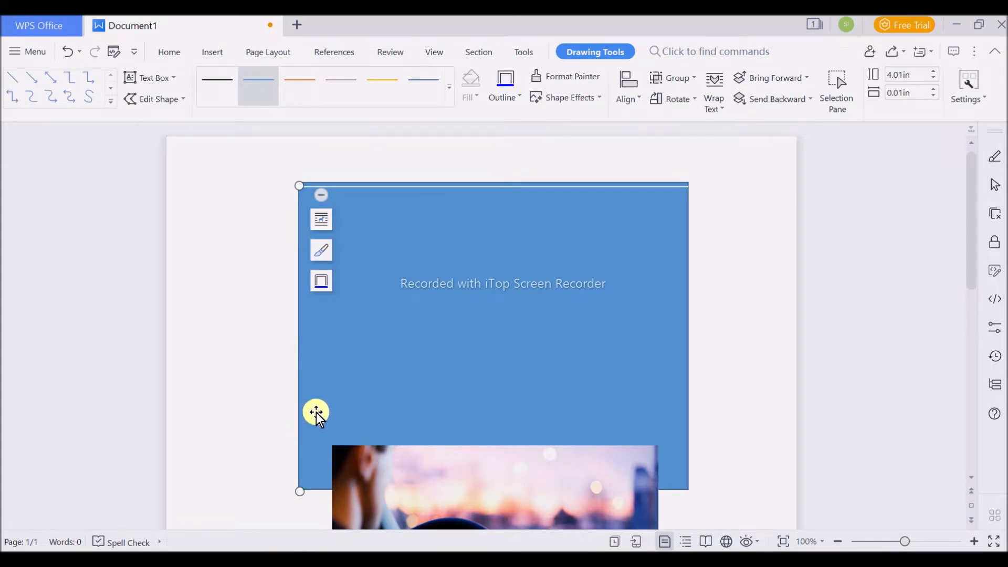
- Move the blue rectangle aside to the right so it is clear of the vertical line
left_click(382, 399)
key("Left")
key("Left")
key("Left")
key("Left")
key("Left")
key("Left")
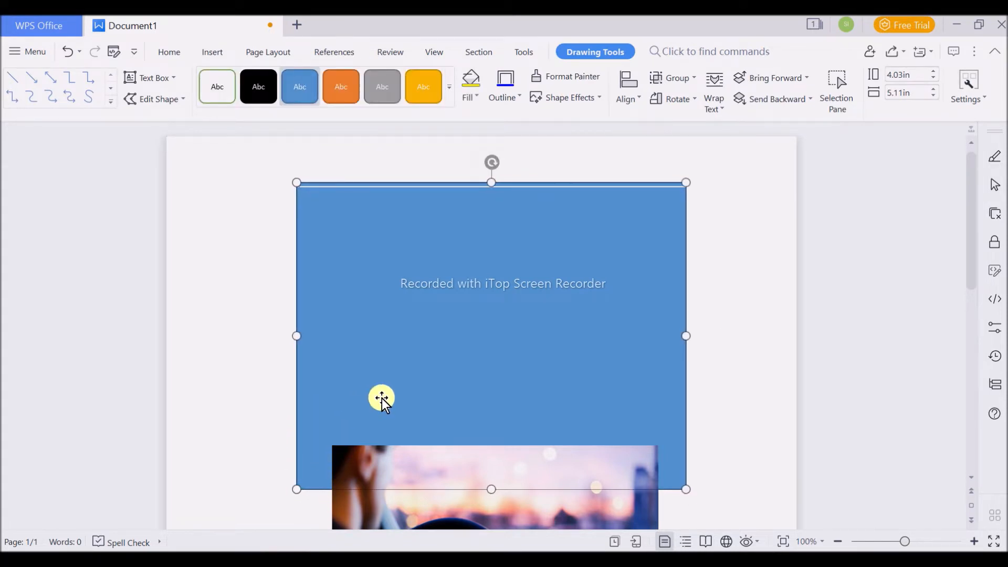
double_click(296, 238)
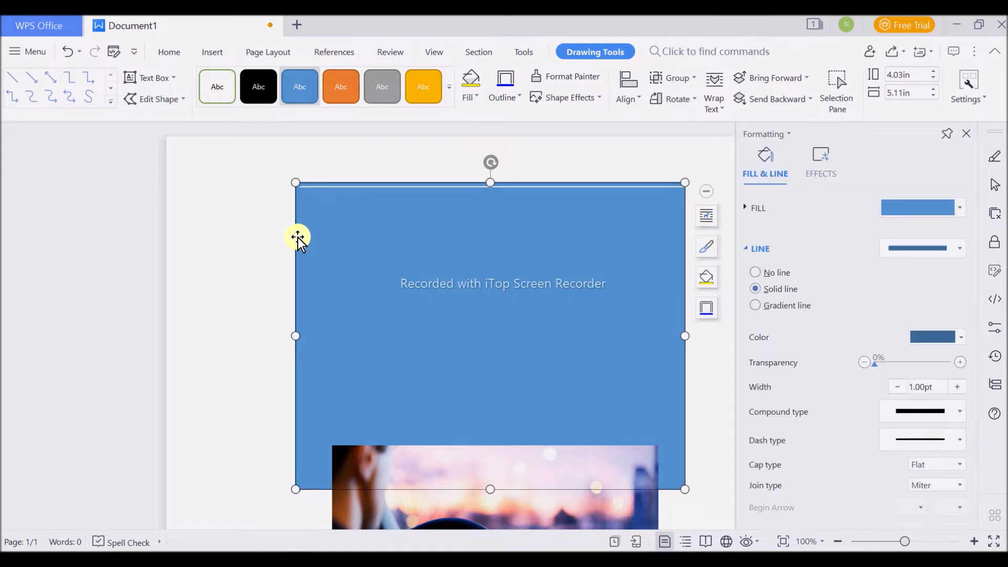
left_click_drag(403, 253, 451, 247)
- Set the vertical line's colour to white
left_click(300, 283)
double_click(300, 283)
left_click(914, 337)
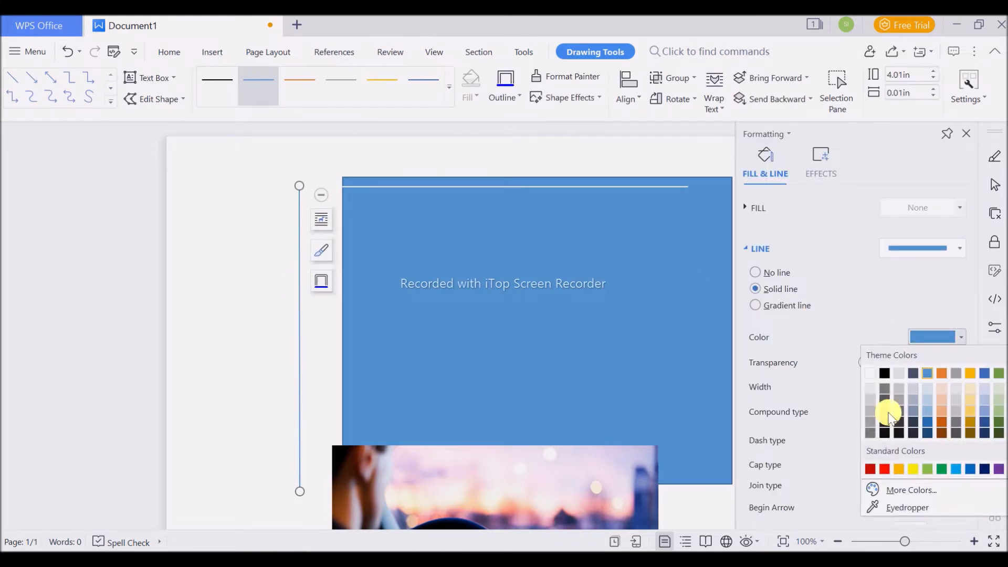
left_click(871, 373)
- Move the blue rectangle back behind both white lines so they sit just inside its upper and left edges
left_click(437, 326)
left_click_drag(459, 327, 438, 338)
key("Left")
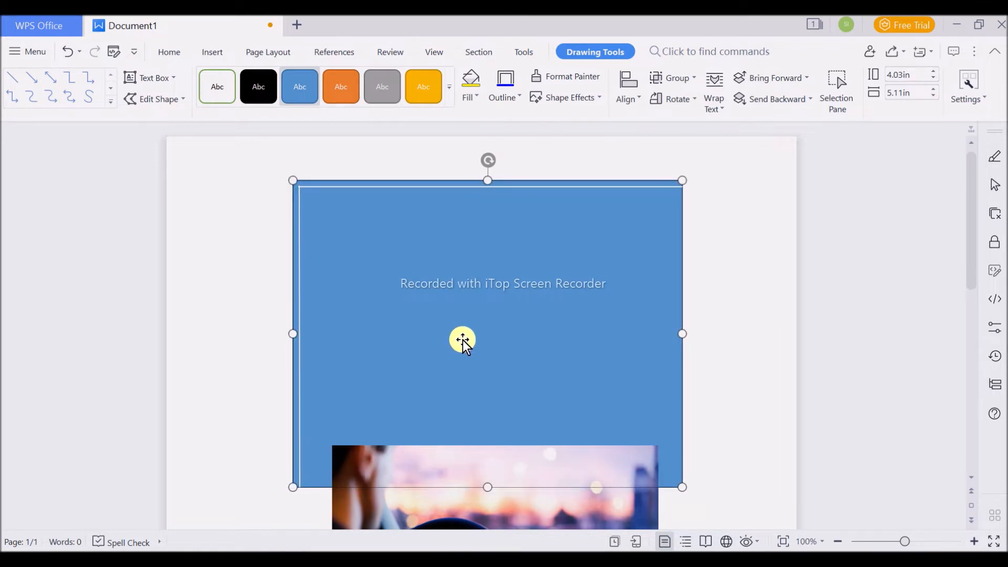
key("Down")
key("Down")
key("Down")
key("Down")
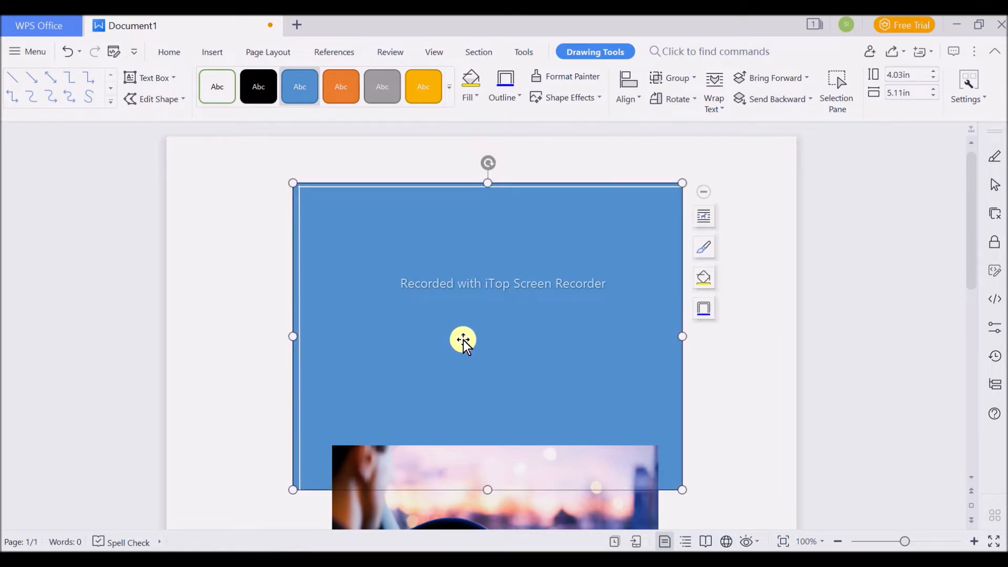
- Move the driver picture down the page until it sits below the blue rectangle
scroll(735, 424, "down", 5)
left_click_drag(510, 401, 513, 484)
scroll(735, 420, "up", 4)
key("Escape")
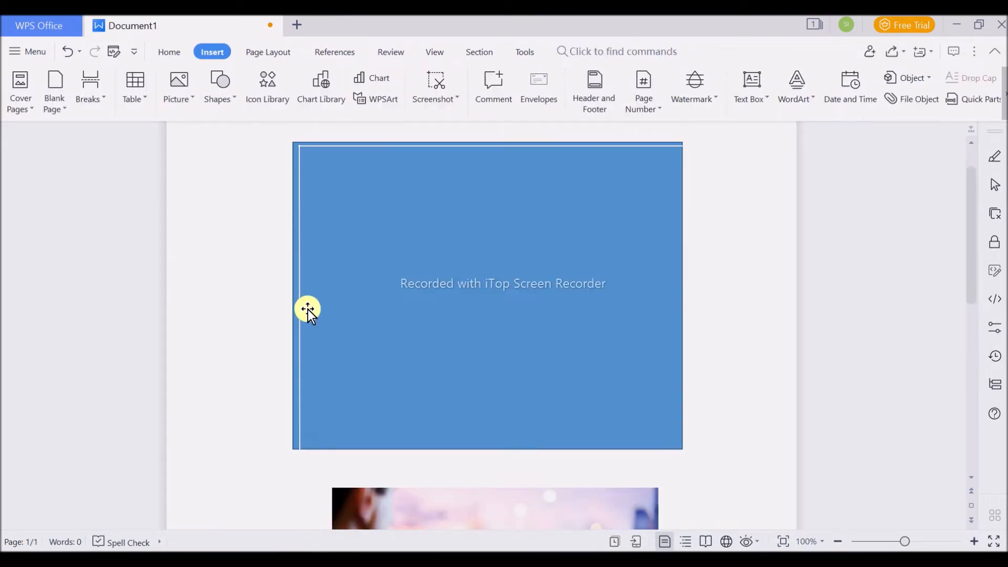
- Apply the green preset line style to the vertical line along the blue rectangle's left edge
double_click(298, 238)
left_click(300, 215)
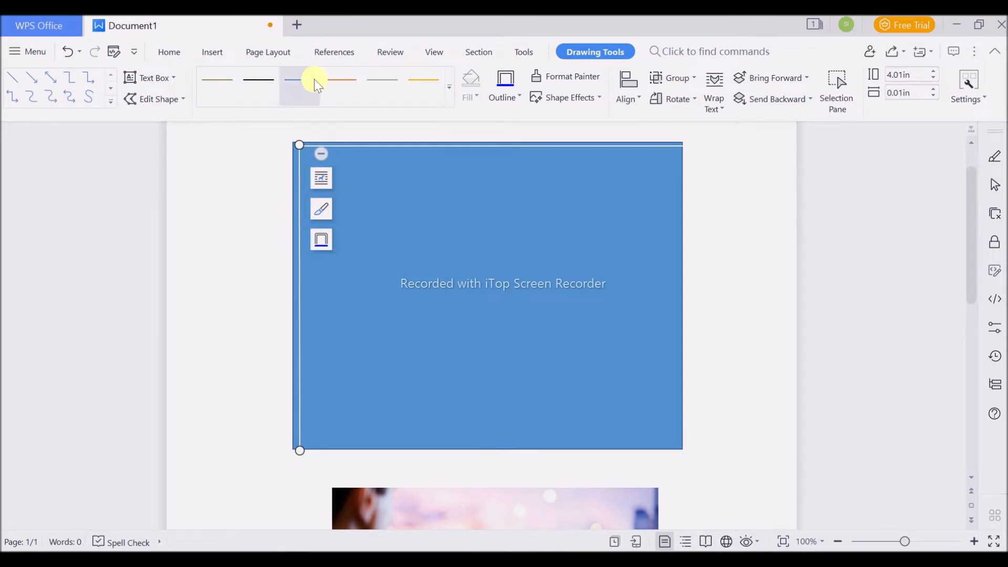
left_click(449, 88)
left_click(216, 86)
- Draw a horizontal straight line just inside the blue rectangle's lower edge and colour it white
left_click(212, 52)
left_click(221, 89)
left_click(254, 148)
mouse_move(301, 448)
left_mouse_down()
mouse_move(641, 434)
mouse_move(676, 445)
left_mouse_up()
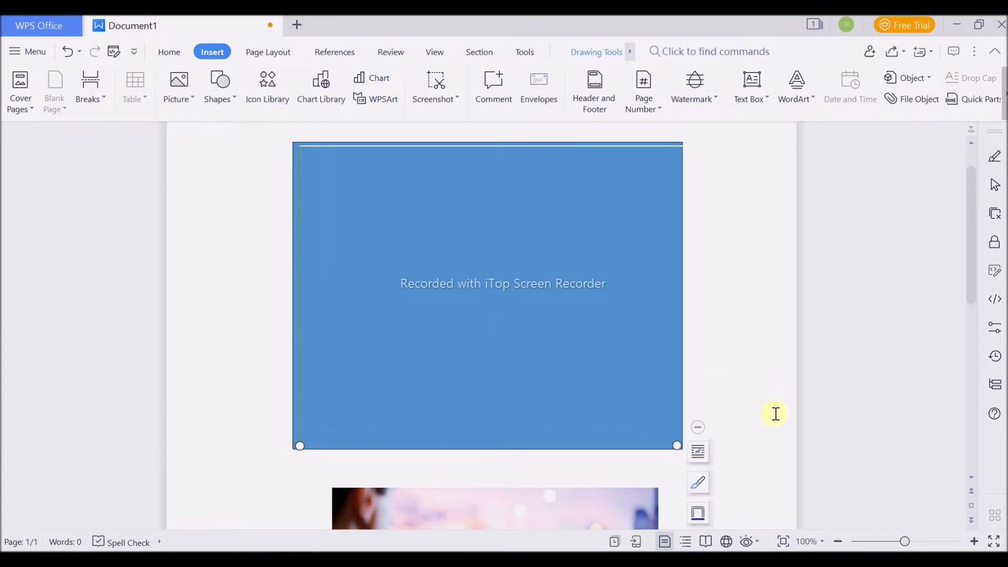
double_click(677, 445)
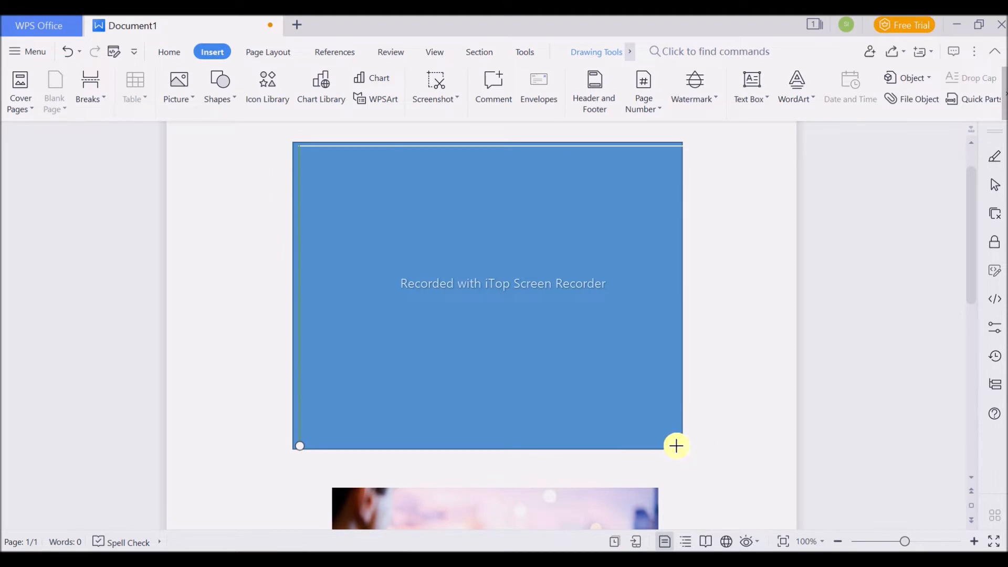
left_click(927, 345)
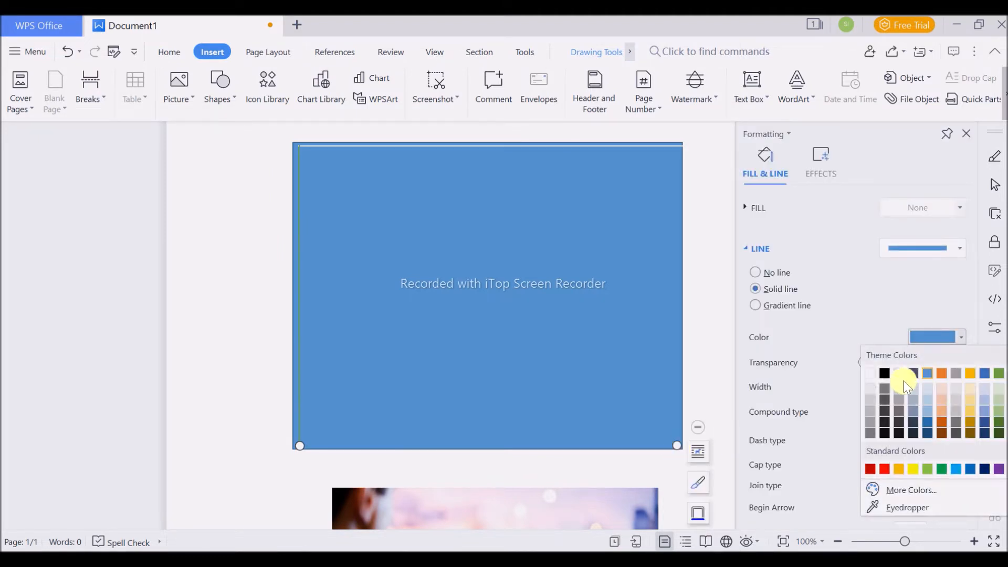
left_click(874, 371)
- Draw a vertical straight line just inside the blue rectangle's right edge and colour it white
left_click(219, 104)
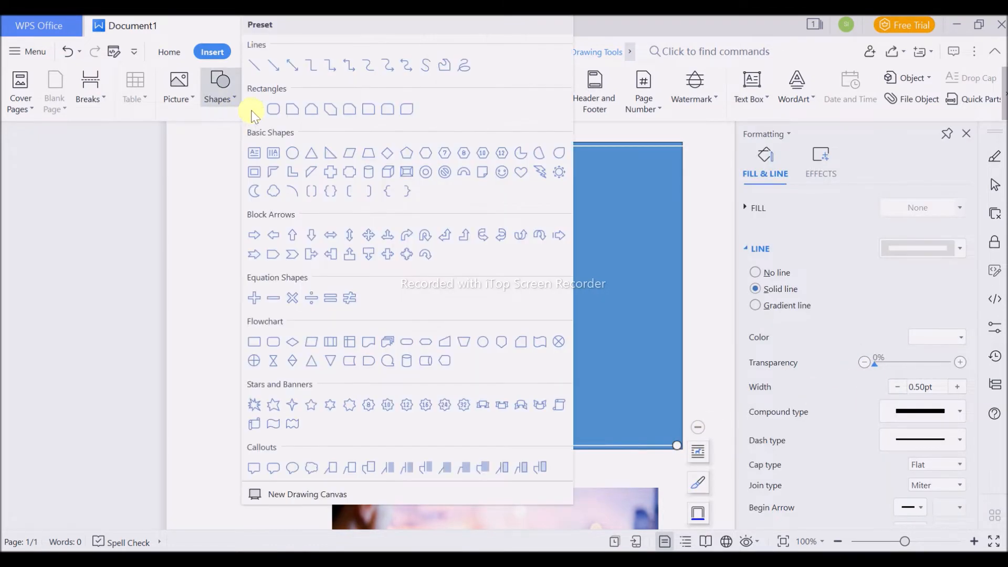
left_click(257, 71)
mouse_move(679, 146)
left_mouse_down()
mouse_move(702, 396)
mouse_move(678, 447)
left_mouse_up()
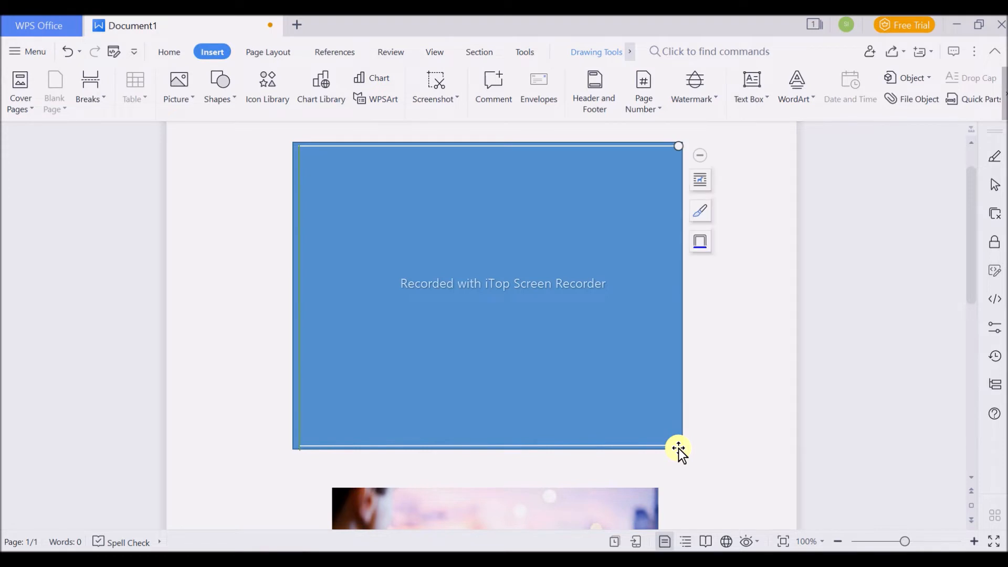
double_click(678, 446)
left_click(938, 337)
left_click(865, 374)
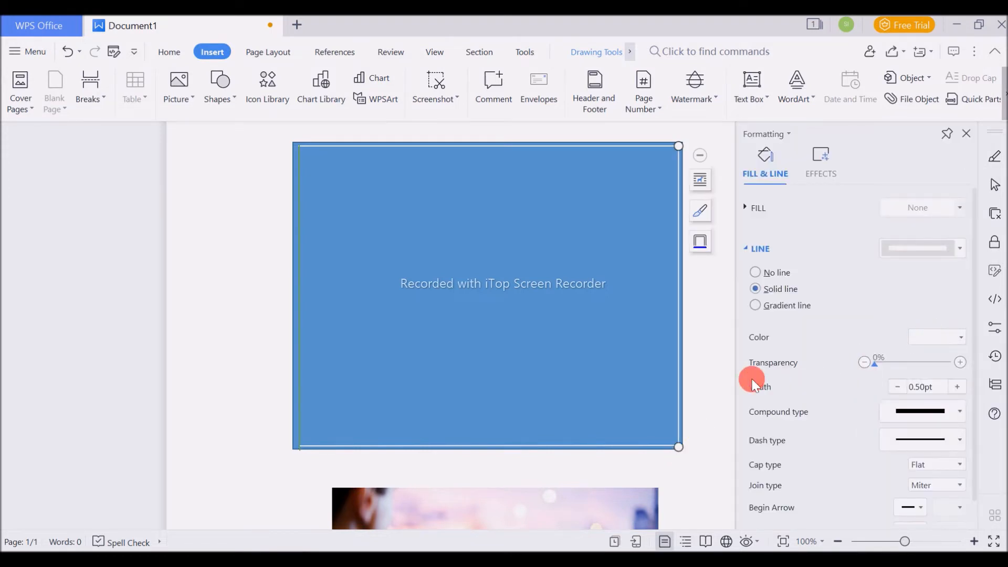
left_click(301, 269)
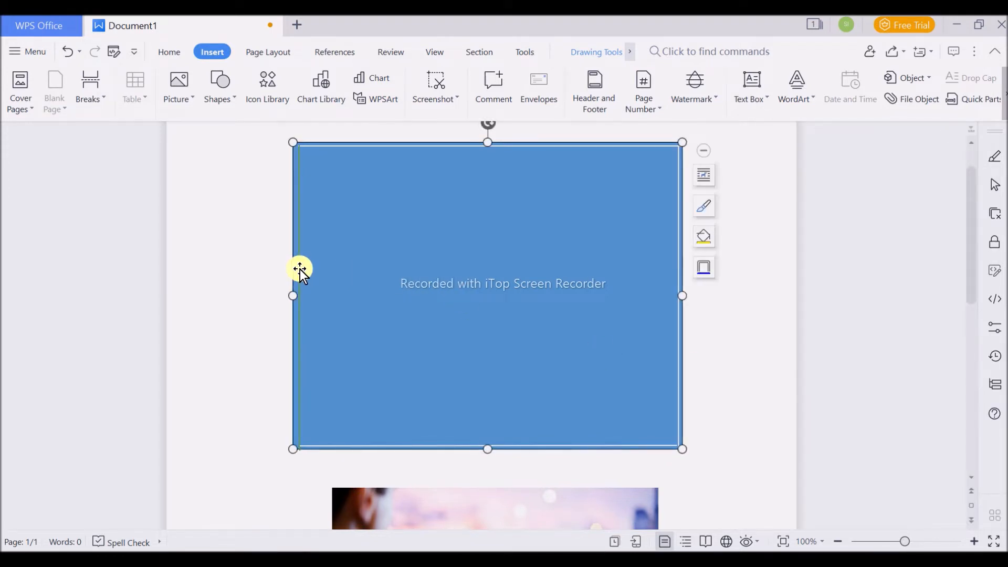
left_click(248, 357)
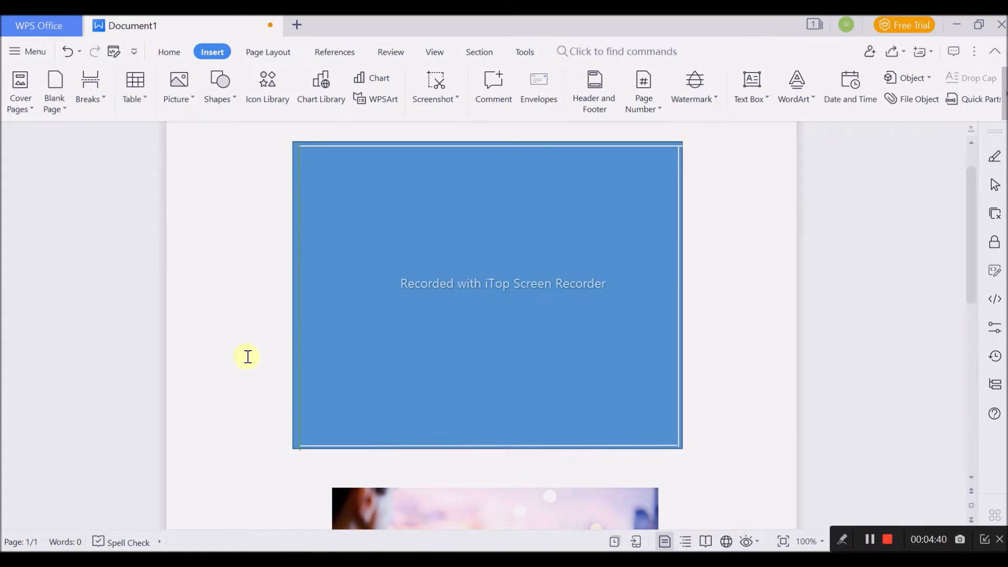
left_click(299, 312)
left_click(301, 310)
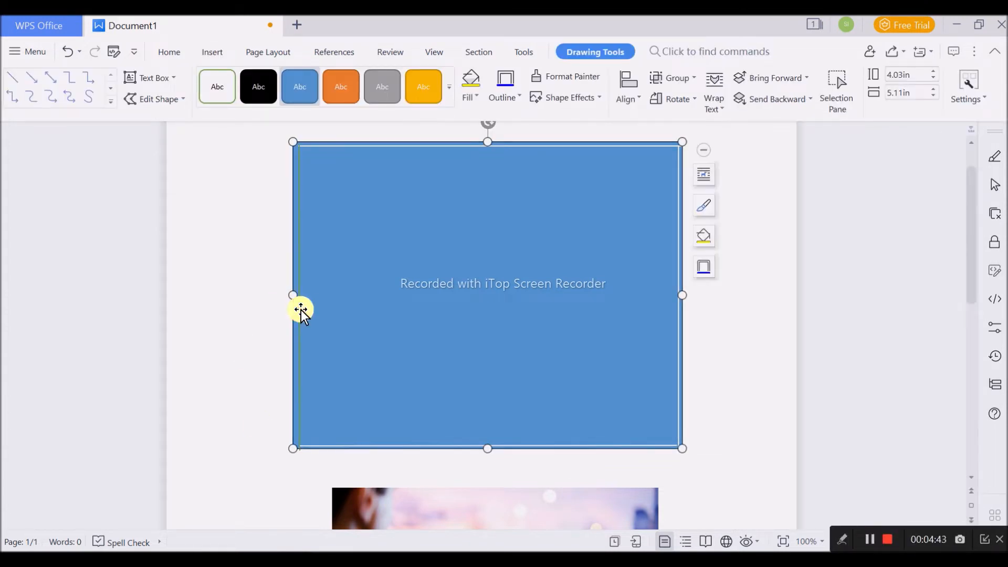
left_click(403, 320)
key("Delete")
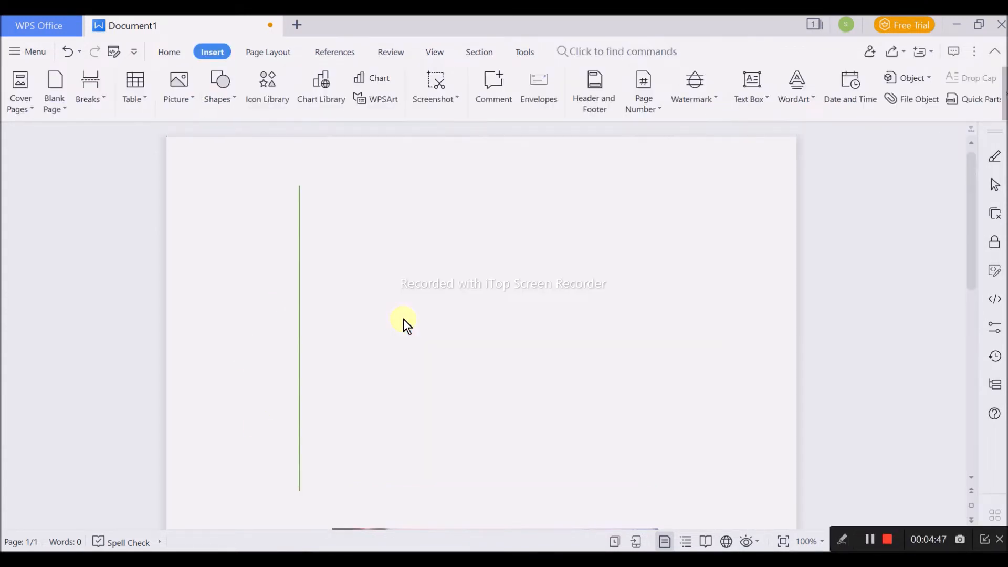
left_click(300, 314)
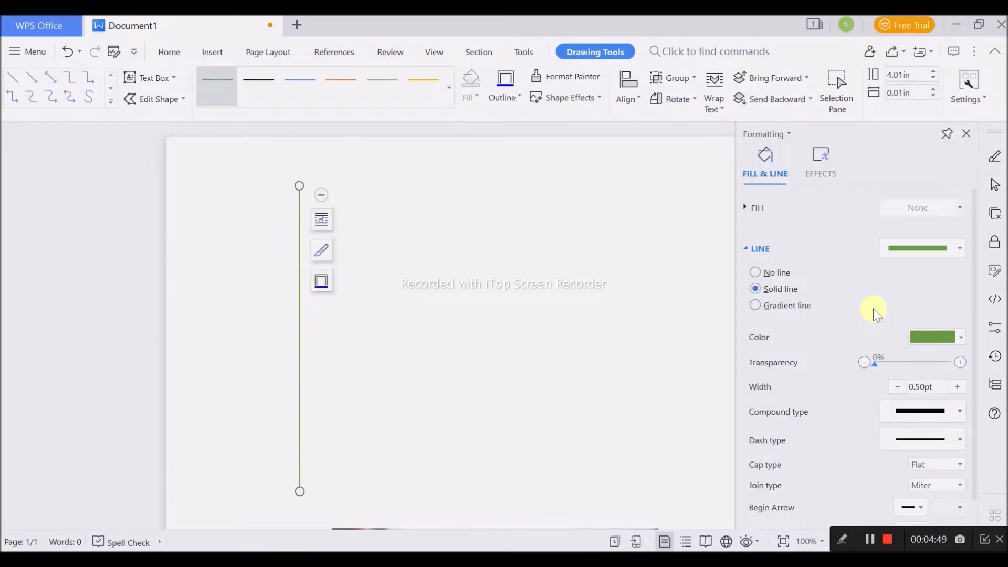
left_click(916, 337)
left_click(871, 376)
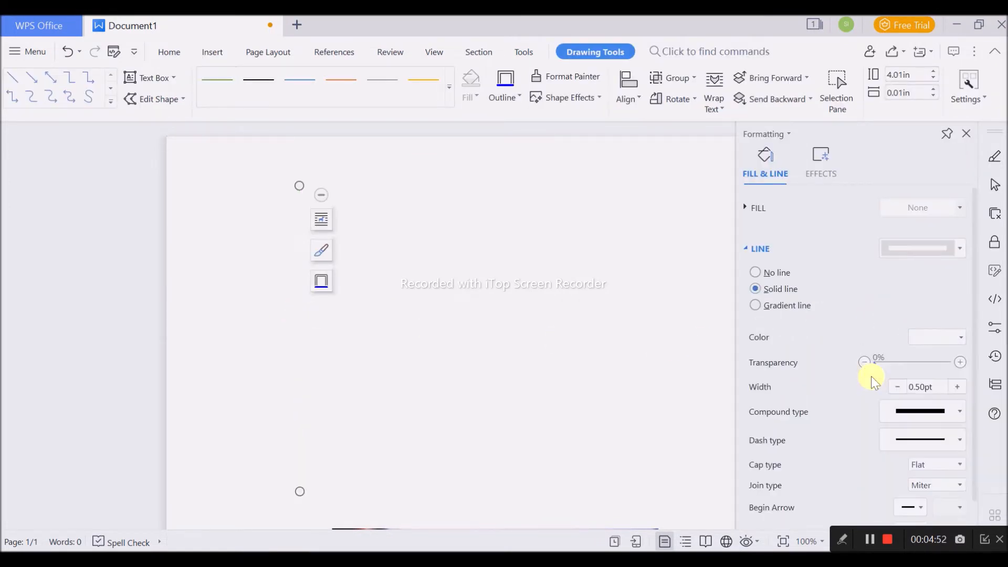
key("ctrl+z")
key("ctrl+z")
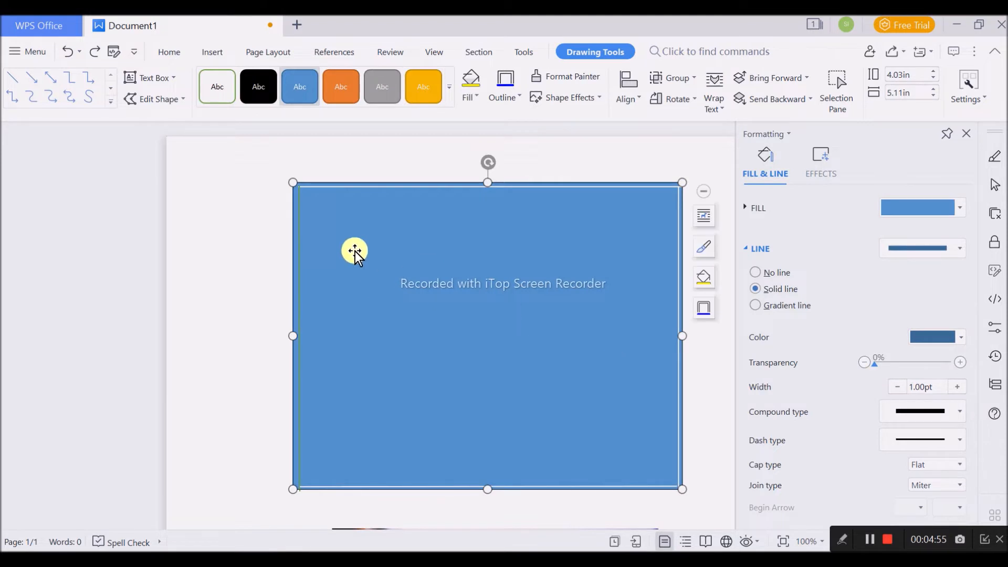
- Remove the outline of the blue rectangle by setting it to No line
left_click(521, 187)
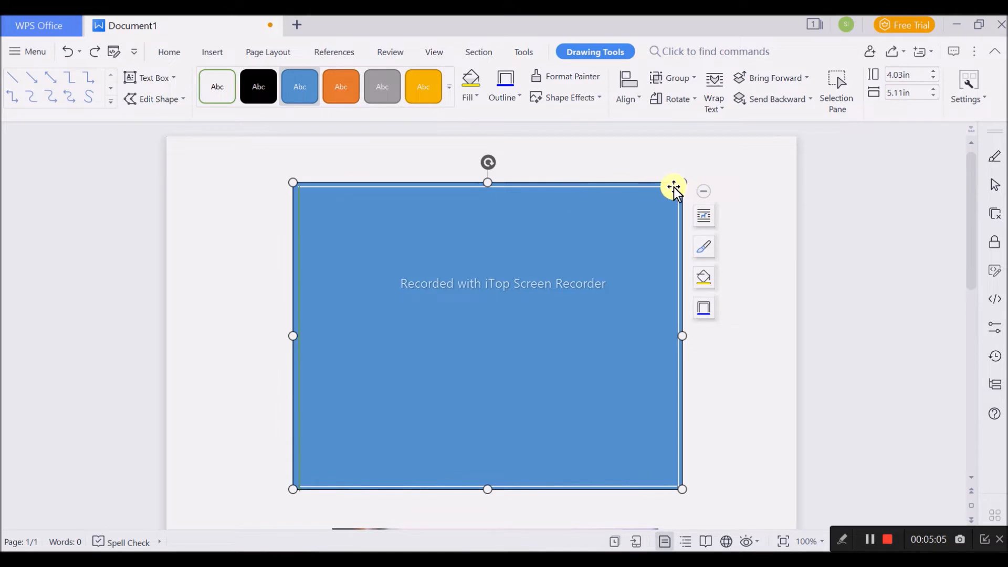
double_click(632, 220)
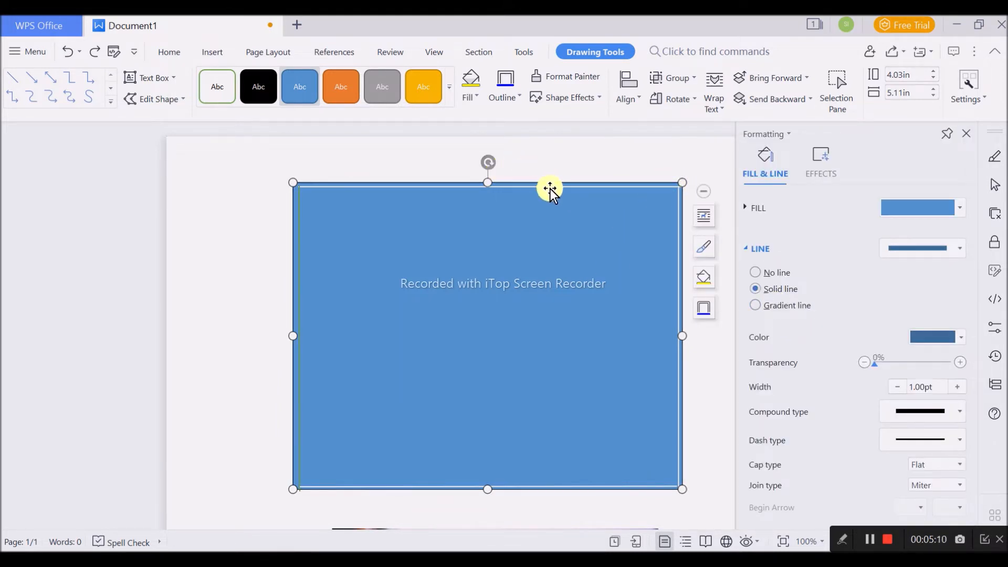
left_click(937, 337)
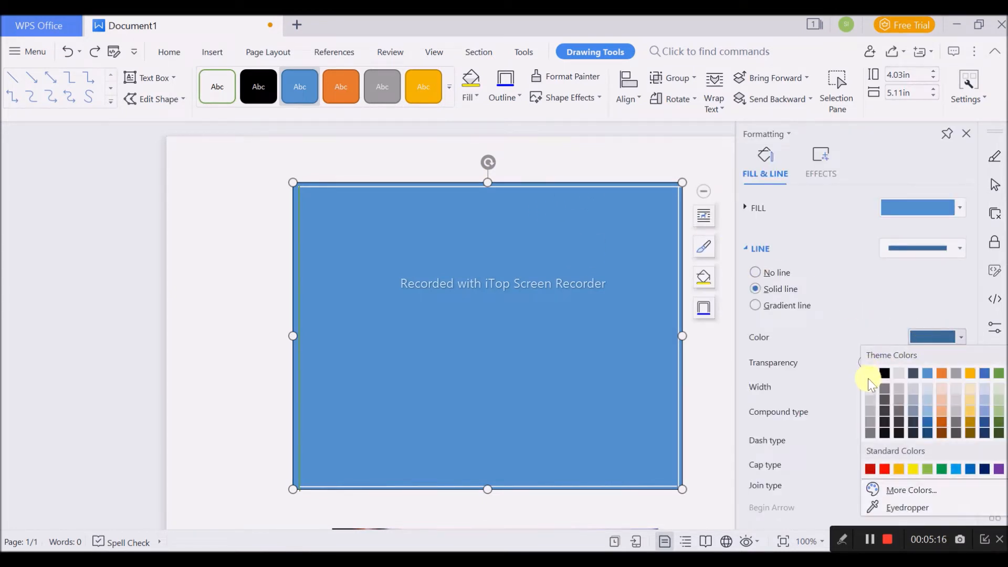
left_click(872, 401)
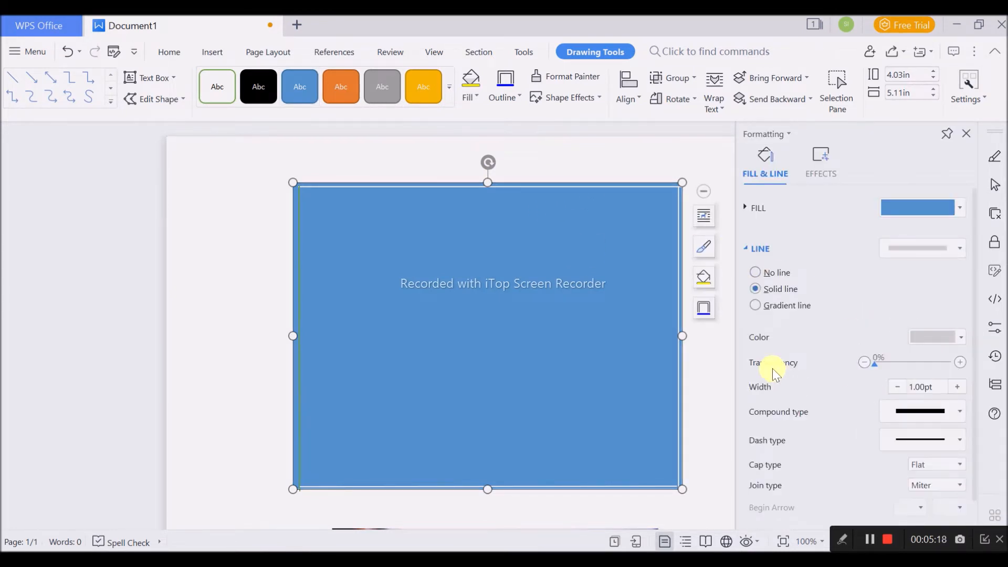
left_click(769, 273)
- Change the rectangle's solid fill colour to light gray
left_click(757, 208)
left_click(933, 330)
left_click(877, 393)
left_click(650, 162)
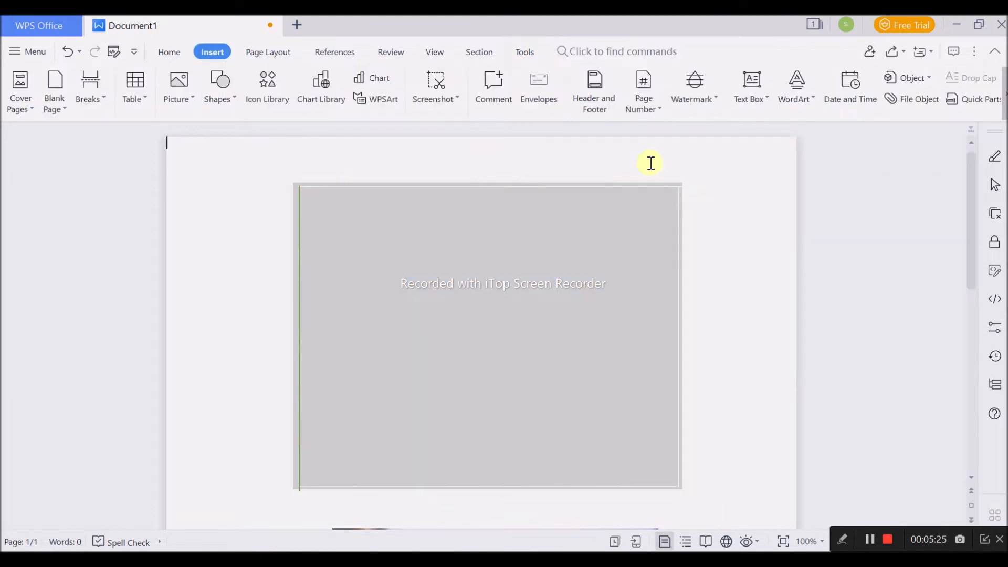
left_click(629, 186)
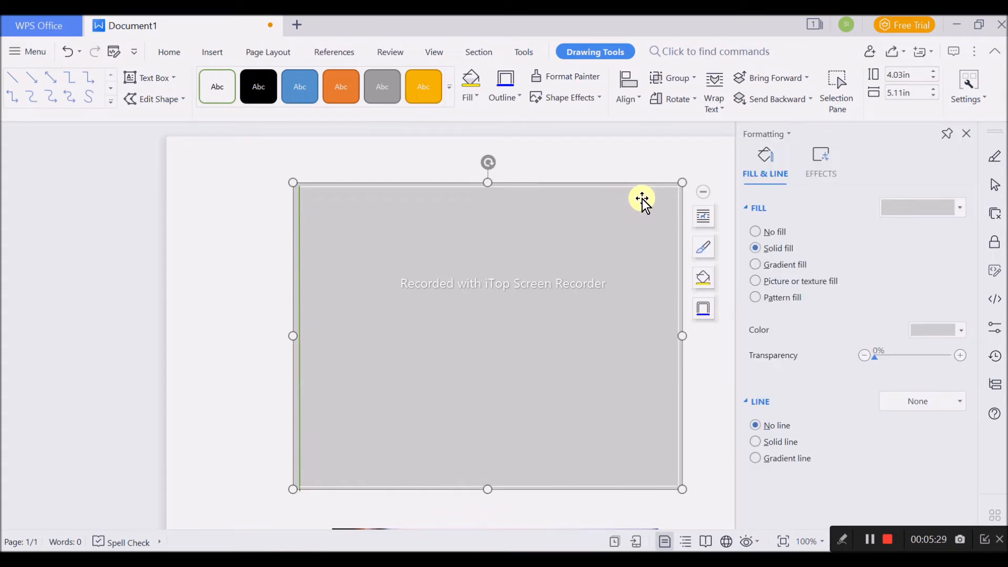
left_click(588, 189)
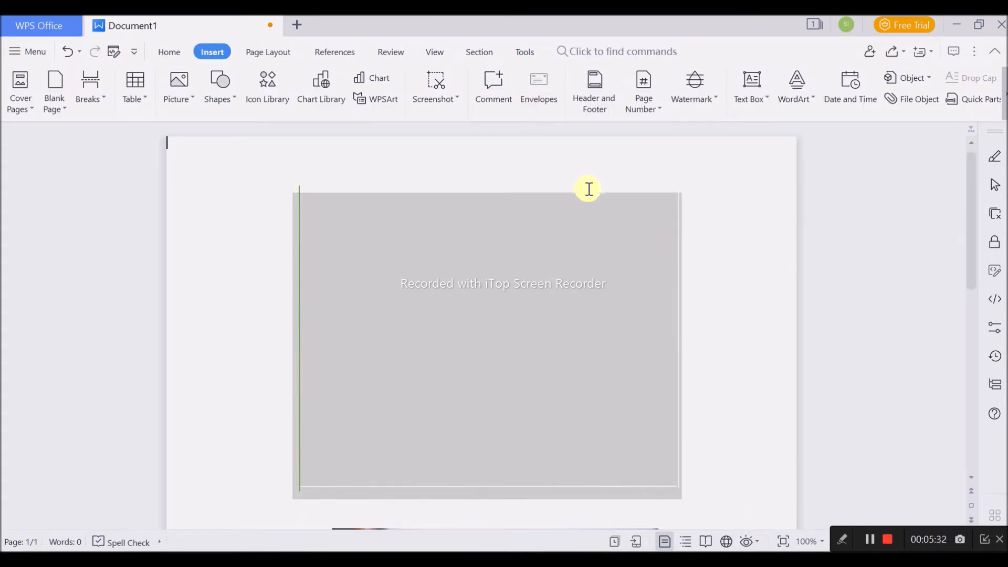
left_click(593, 187)
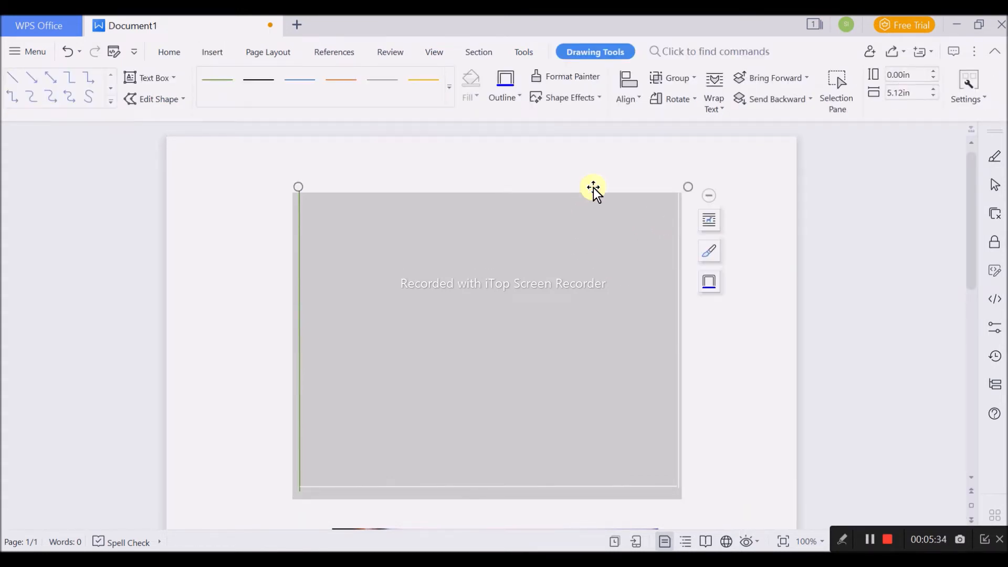
left_click(682, 254)
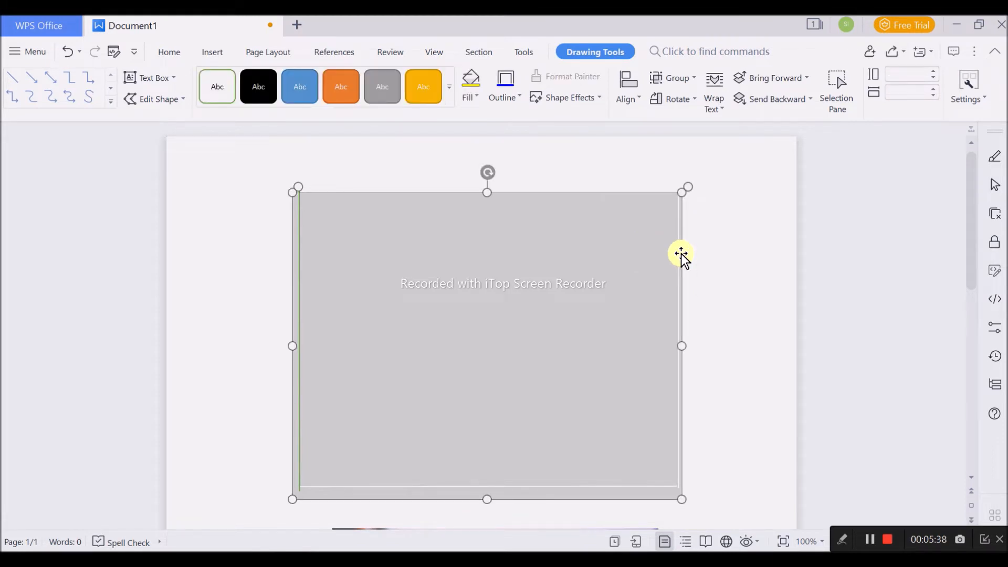
left_click_drag(641, 260, 632, 261)
left_click_drag(584, 193, 670, 252)
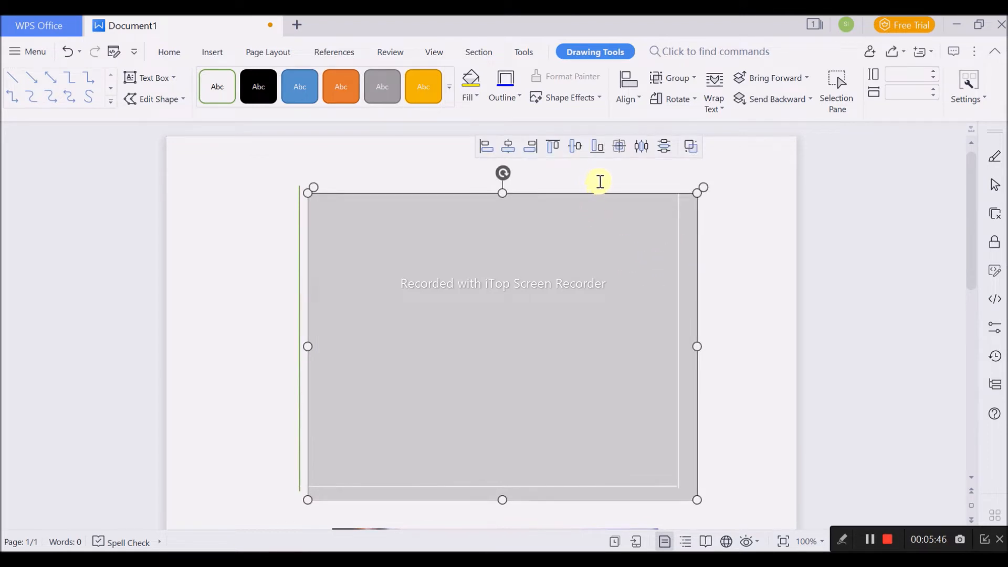
left_click_drag(532, 223, 535, 247)
key("ctrl+z")
key("ctrl+z")
key("ctrl+z")
key("ctrl+z")
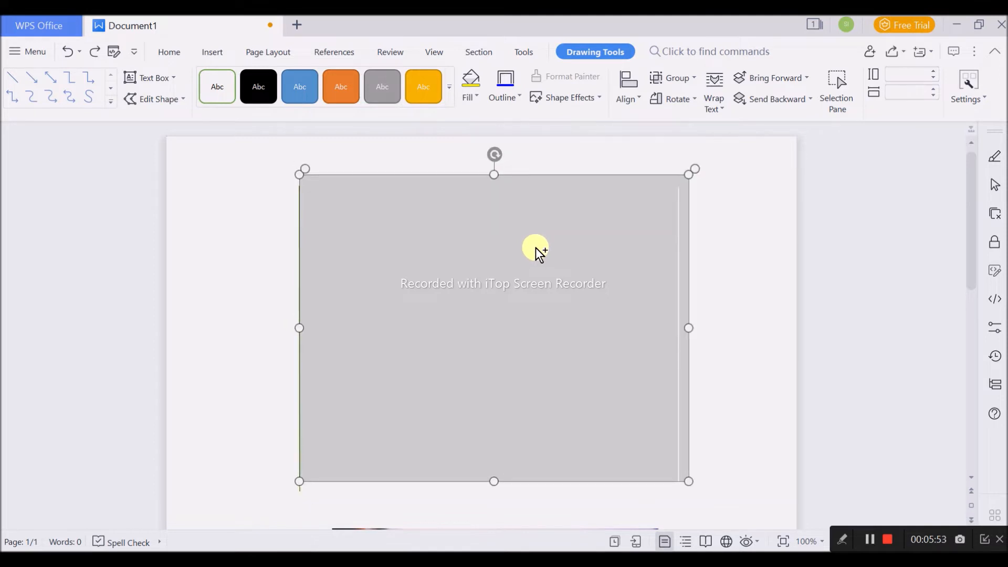
key("ctrl+z")
key("ctrl+z")
key("ctrl+z")
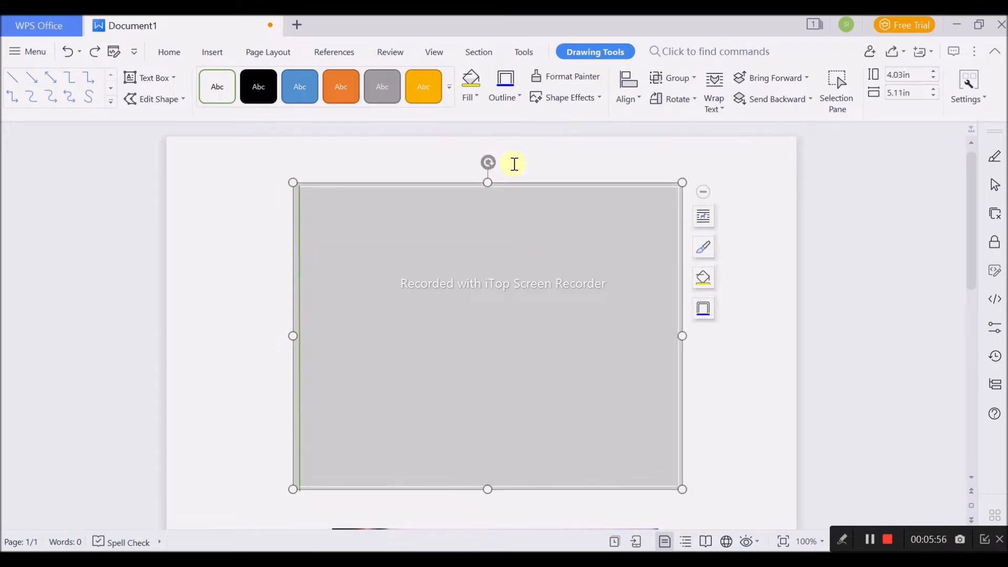
- Move the gray rectangle down clear of the upper horizontal line and set that line's colour to black
left_click_drag(525, 216, 526, 236)
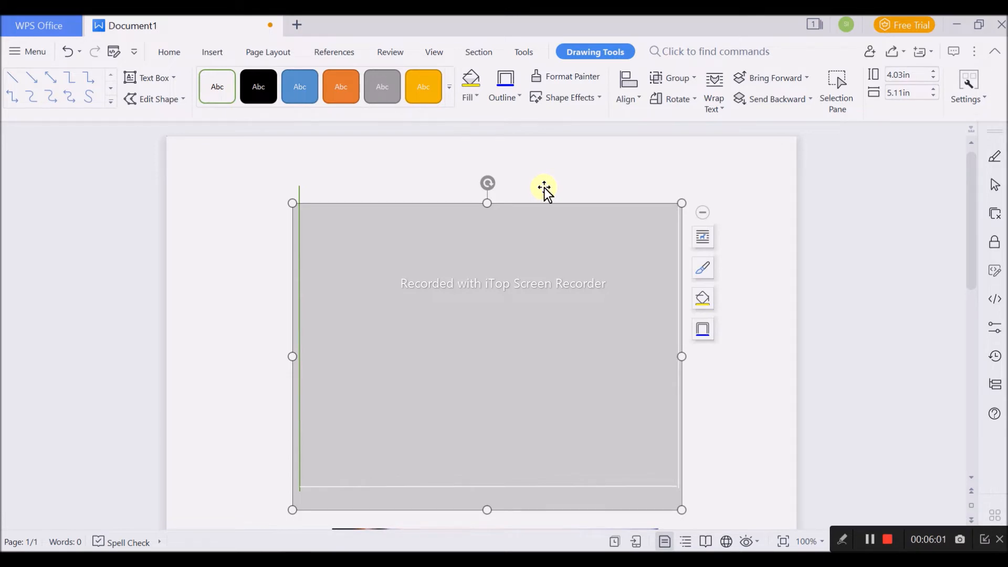
double_click(544, 190)
left_click(924, 490)
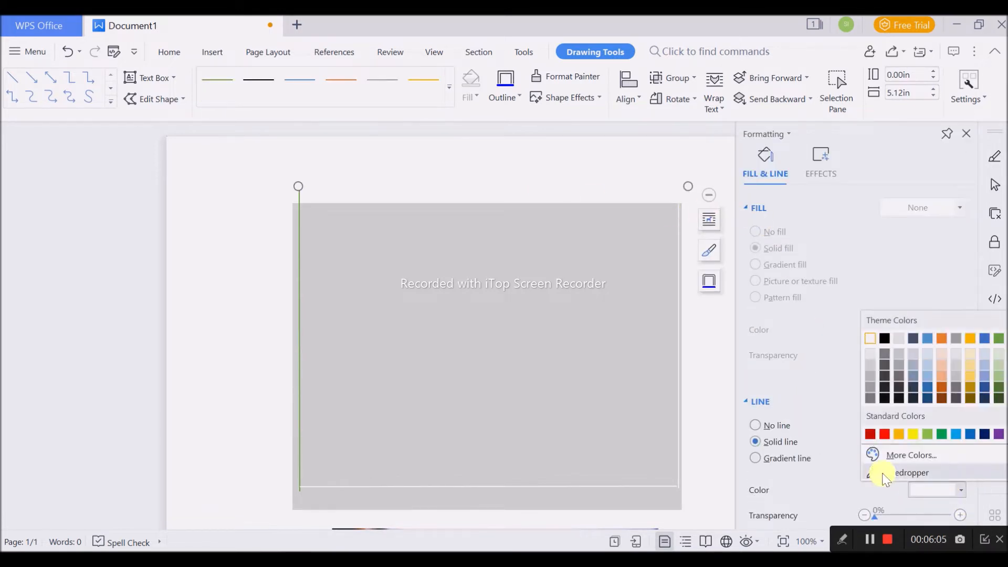
left_click(885, 338)
- Shift the gray rectangle slightly left to expose the right vertical line and set that line's colour to black
left_click(681, 280)
left_click_drag(634, 287, 625, 288)
double_click(679, 289)
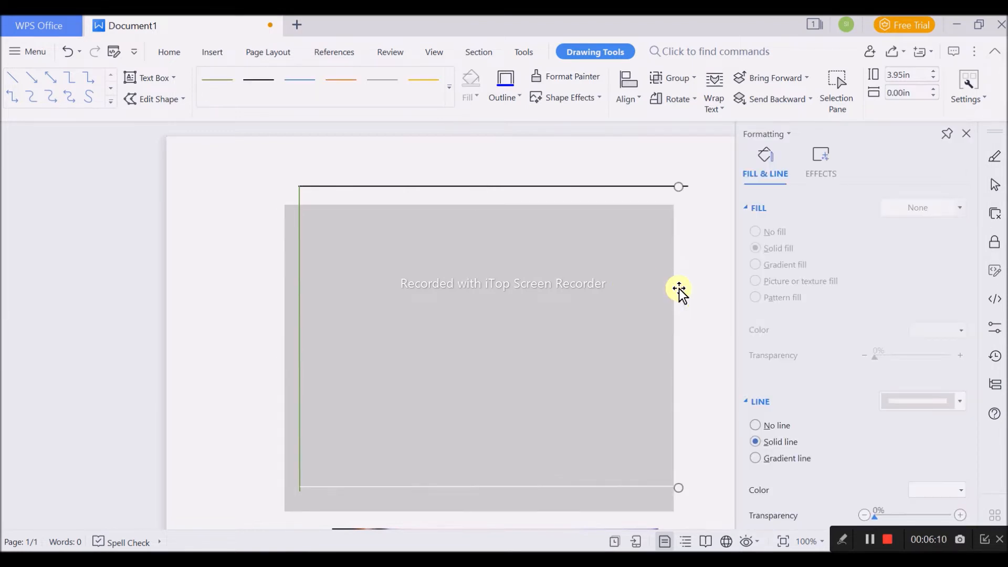
left_click(920, 403)
left_click(937, 490)
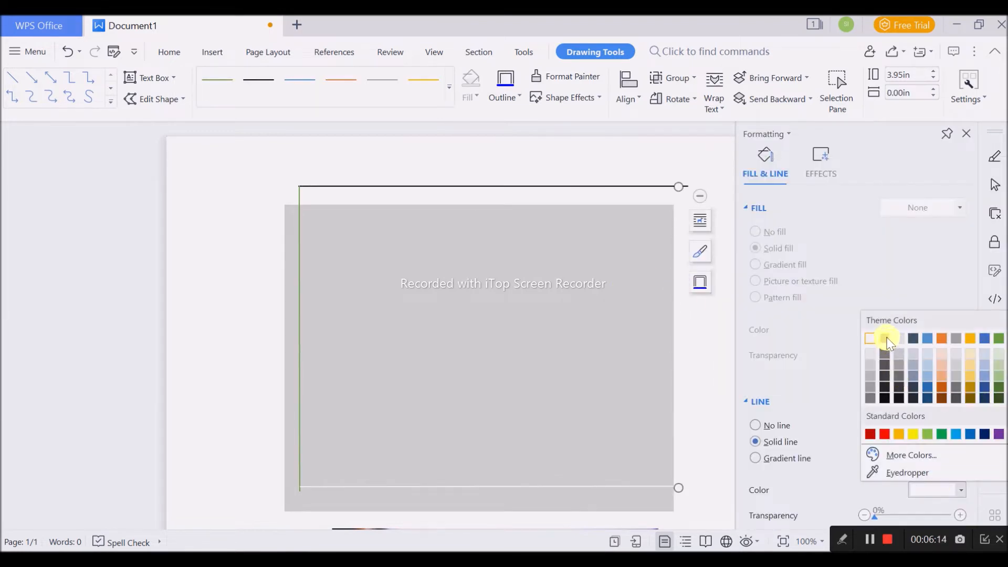
left_click(885, 339)
- Change the green left vertical line's colour to black
left_click(300, 195)
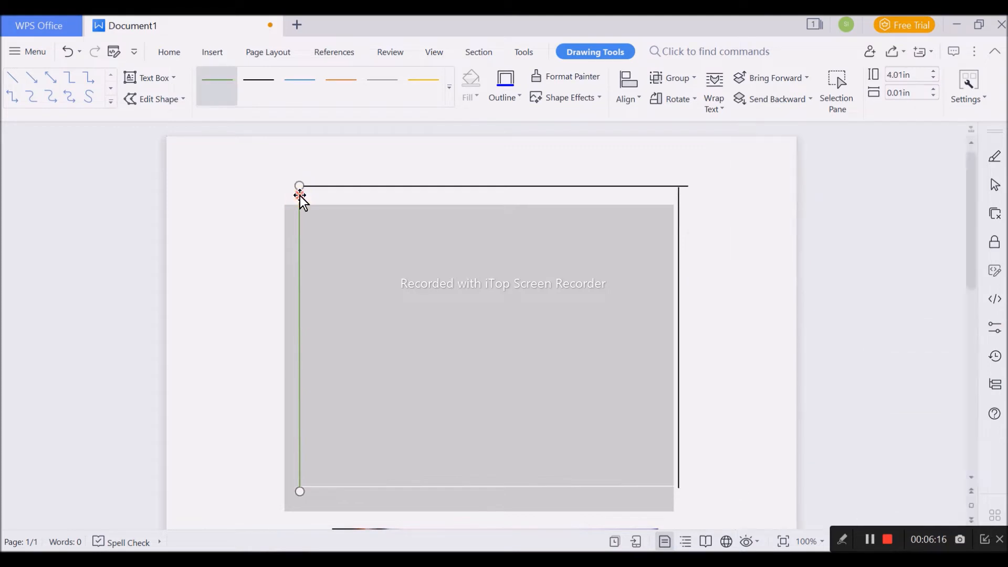
left_click(924, 402)
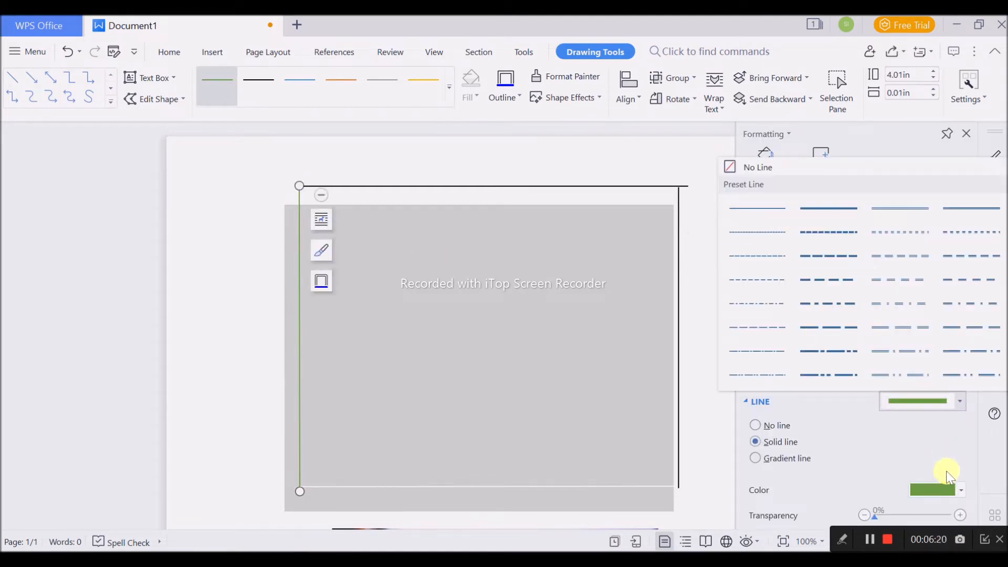
left_click(937, 490)
left_click(881, 339)
- Change the white lower horizontal line's colour to black
left_click(661, 495)
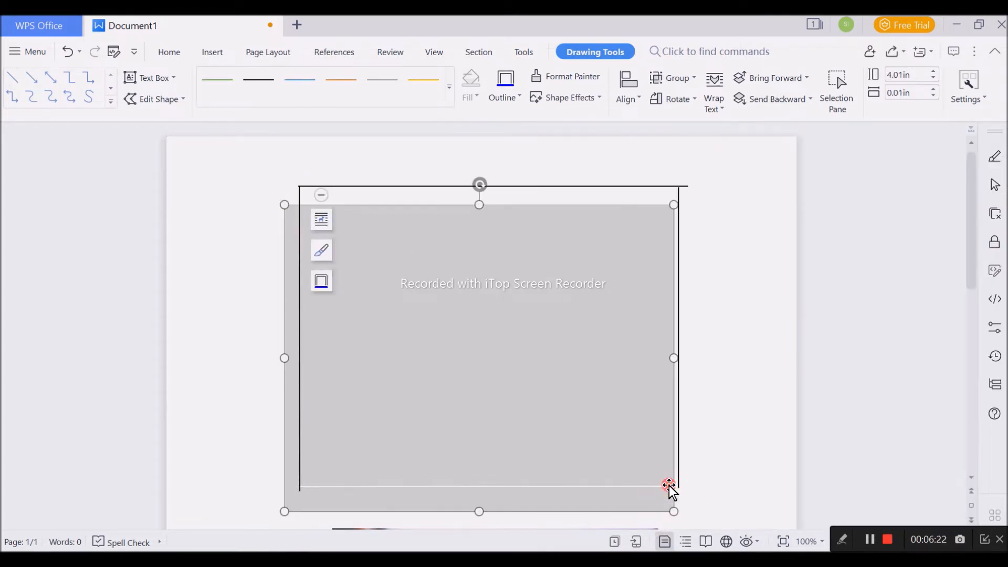
left_click(674, 487)
left_click(918, 493)
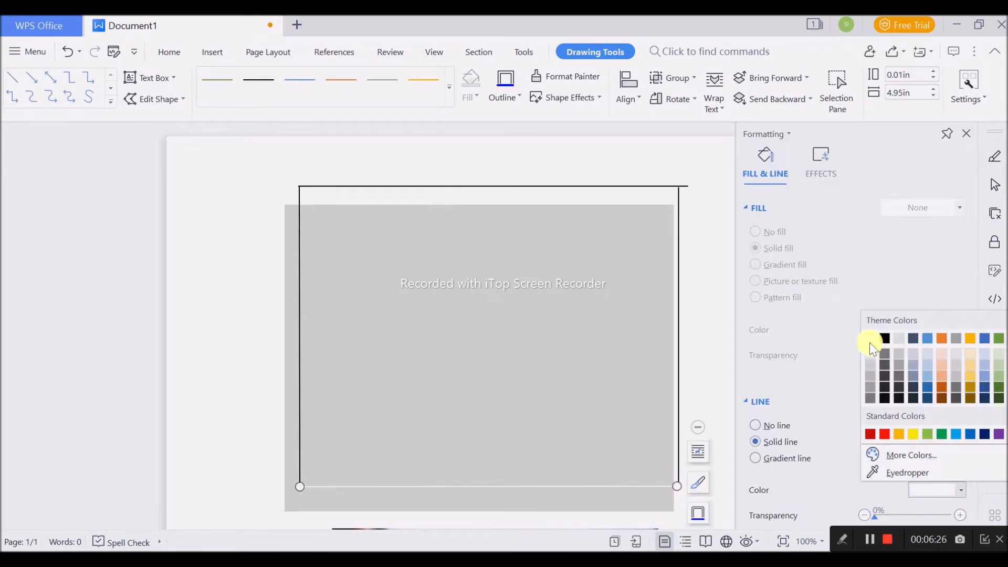
left_click(881, 339)
- Delete the gray rectangle behind the four lines
left_click(563, 378)
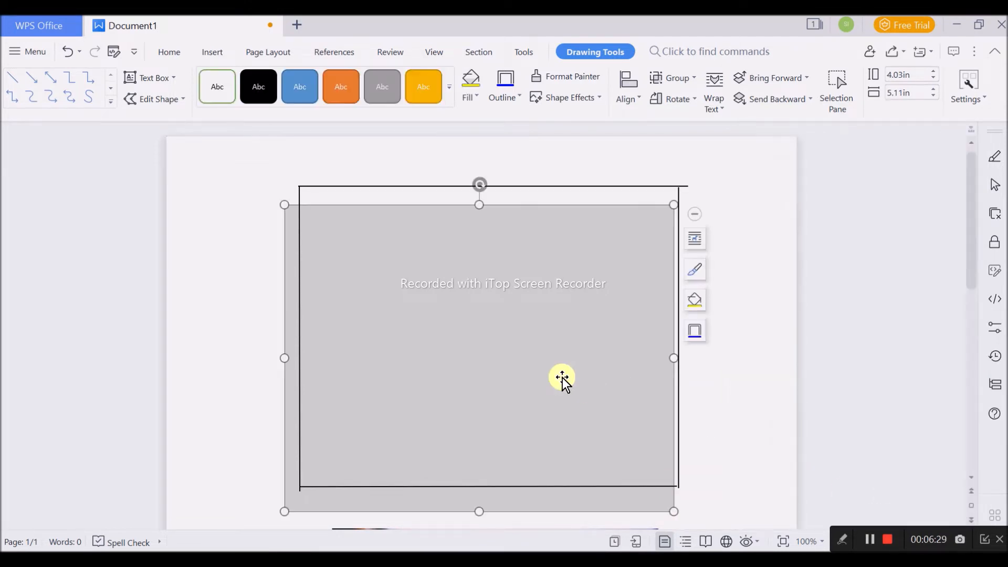
key("Delete")
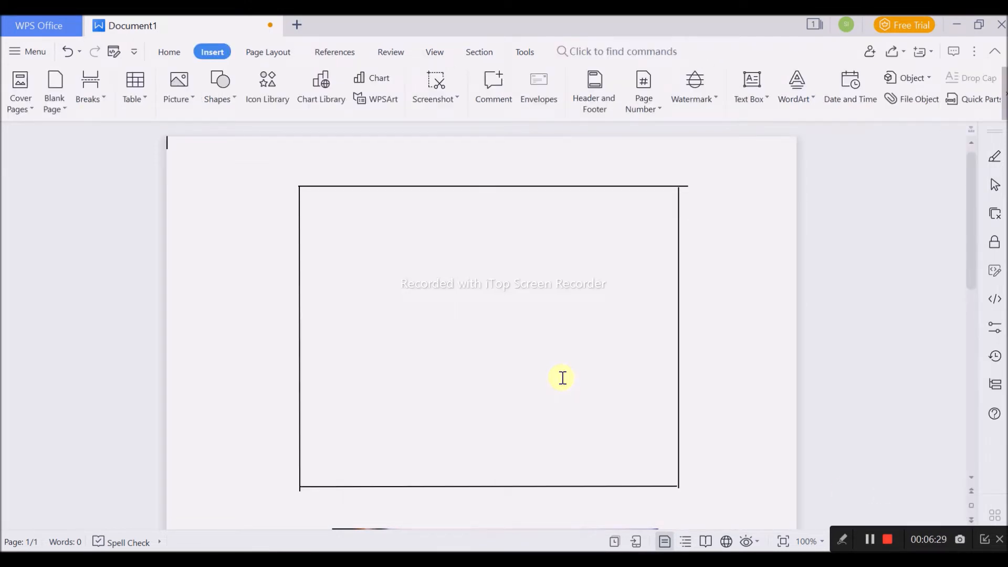
- Nudge the lower horizontal line down to align it with the lower end of the left vertical line
left_click(536, 488)
left_click(712, 450)
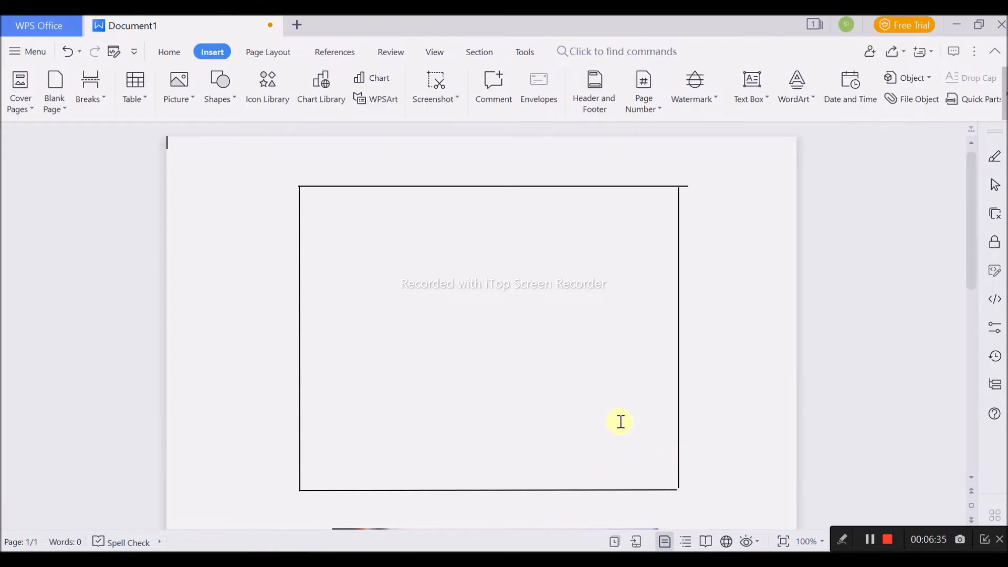
scroll(637, 400, "up", 7)
scroll(713, 383, "down", 5)
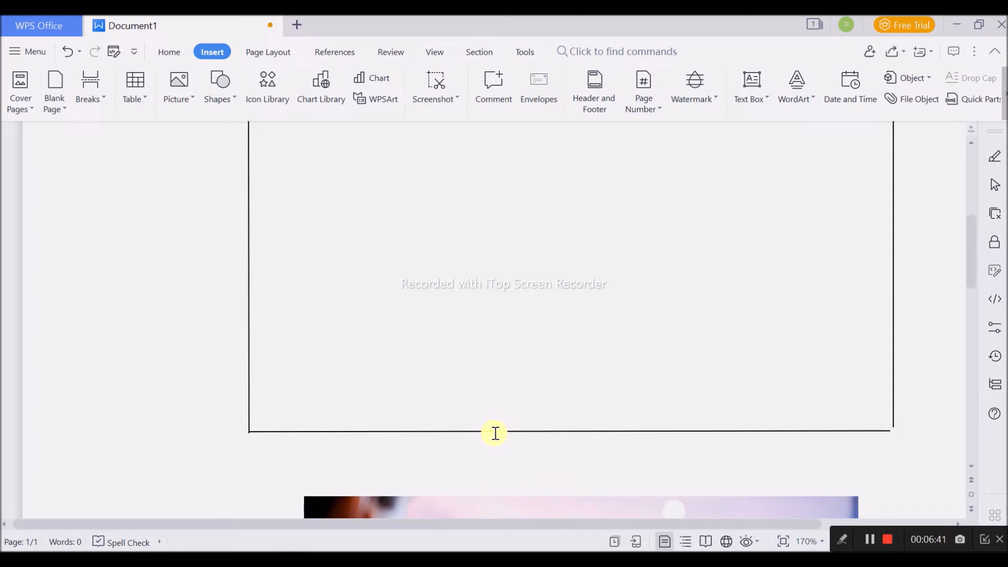
left_click(495, 432)
left_click(575, 389)
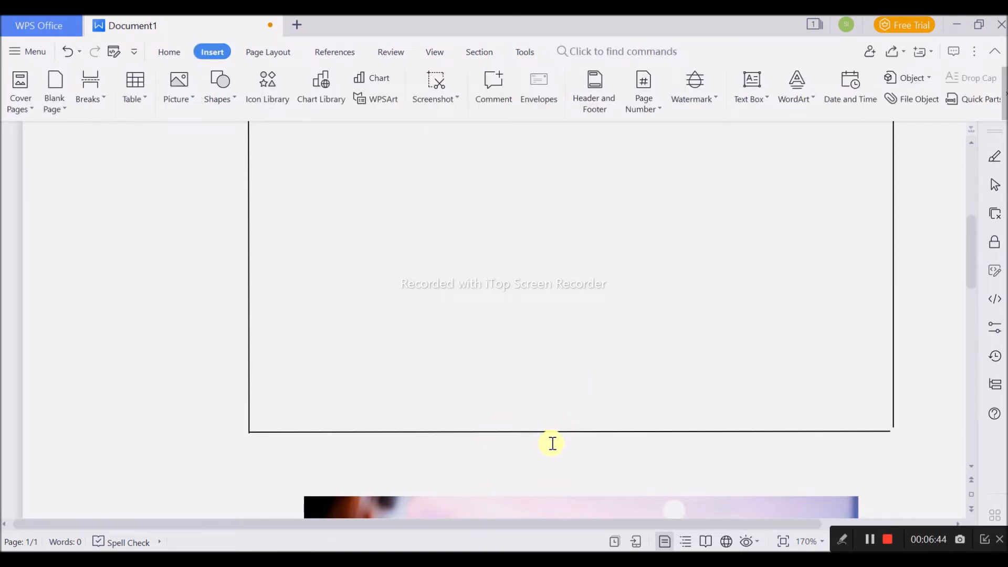
left_click(554, 432)
left_click(593, 403)
- Nudge the upper horizontal line vertically to align it with the upper ends of the two vertical lines
scroll(849, 495, "up", 5)
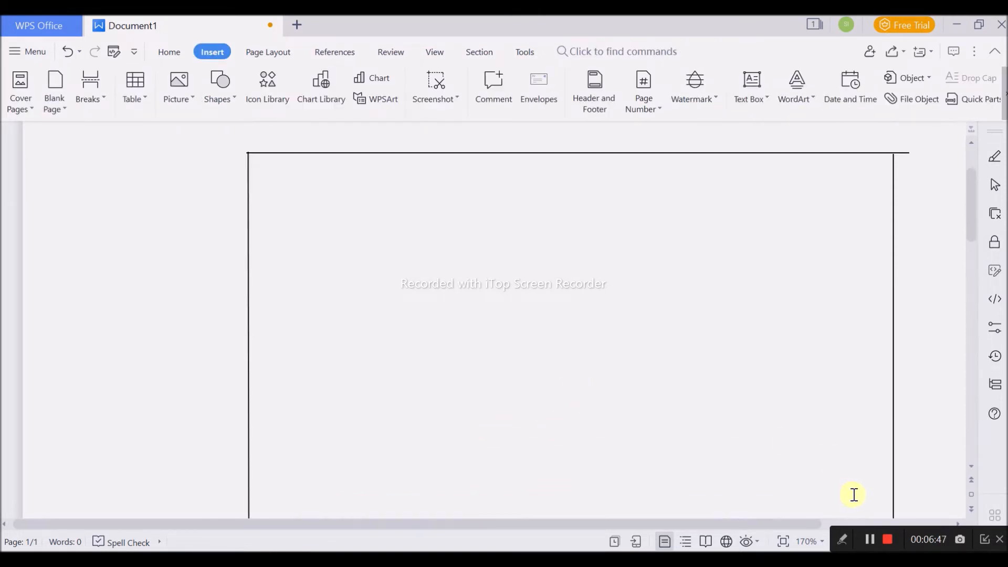
left_click(838, 232)
left_click(835, 228)
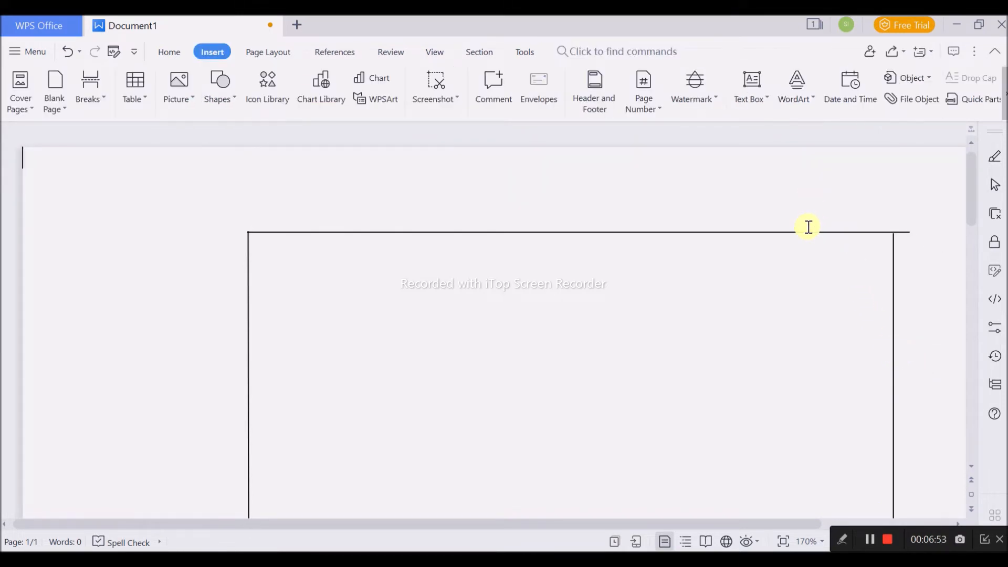
left_click(787, 232)
left_click(785, 218)
scroll(865, 270, "down", 3)
scroll(894, 294, "up", 1)
scroll(894, 293, "up", 1)
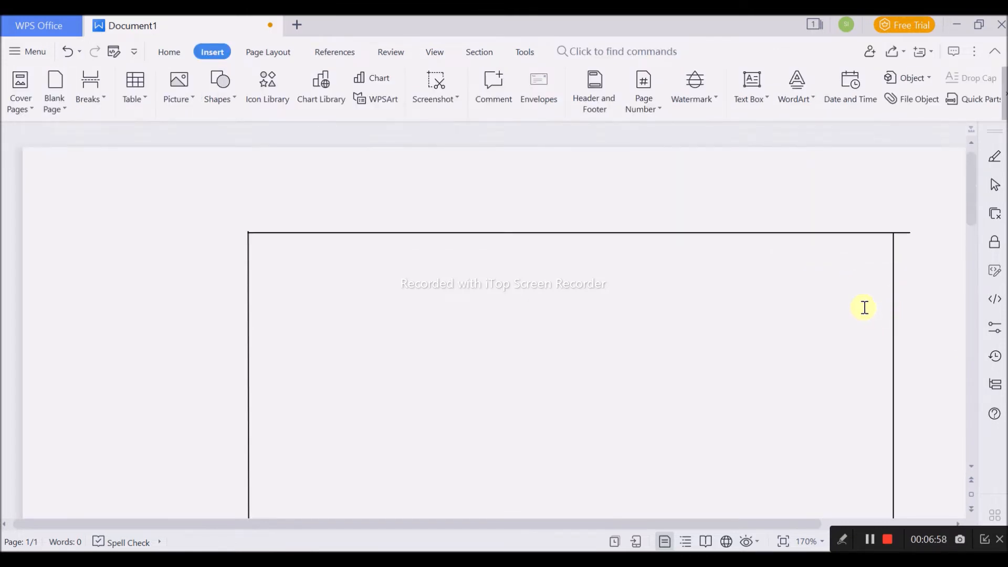
scroll(865, 308, "down", 3)
scroll(761, 308, "down", 2)
scroll(760, 308, "up", 1)
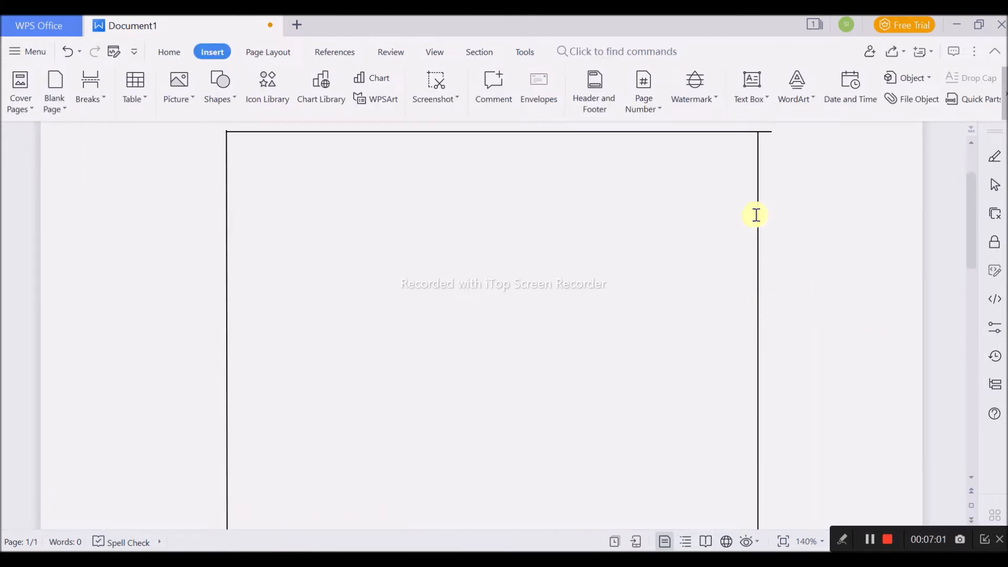
- Shorten the upper horizontal line to about 5.02 in so its right end meets the right vertical line, and fine-tune its height
left_click(769, 133)
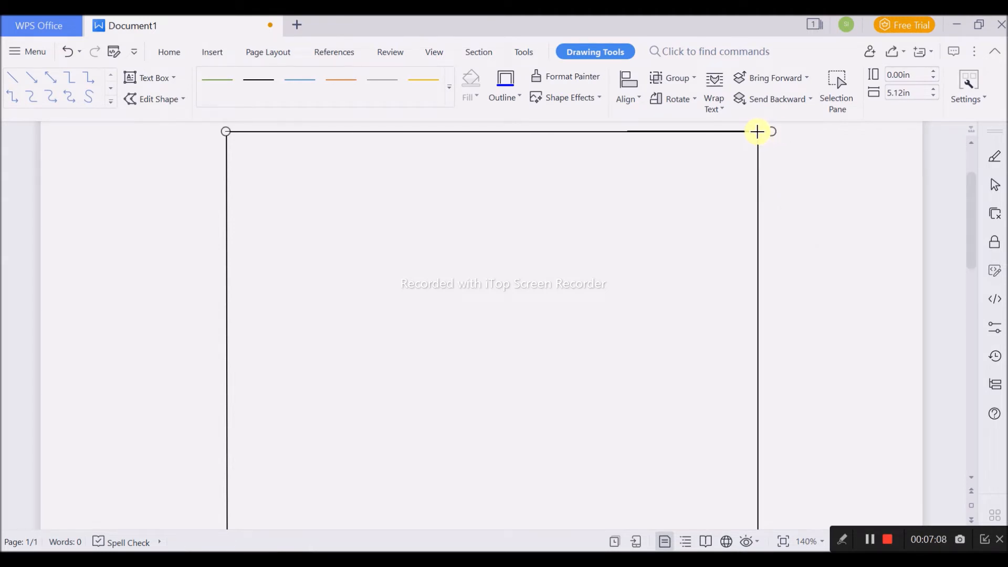
left_click(880, 176)
scroll(783, 321, "up", 6)
scroll(776, 324, "up", 1)
left_click_drag(604, 522, 743, 523)
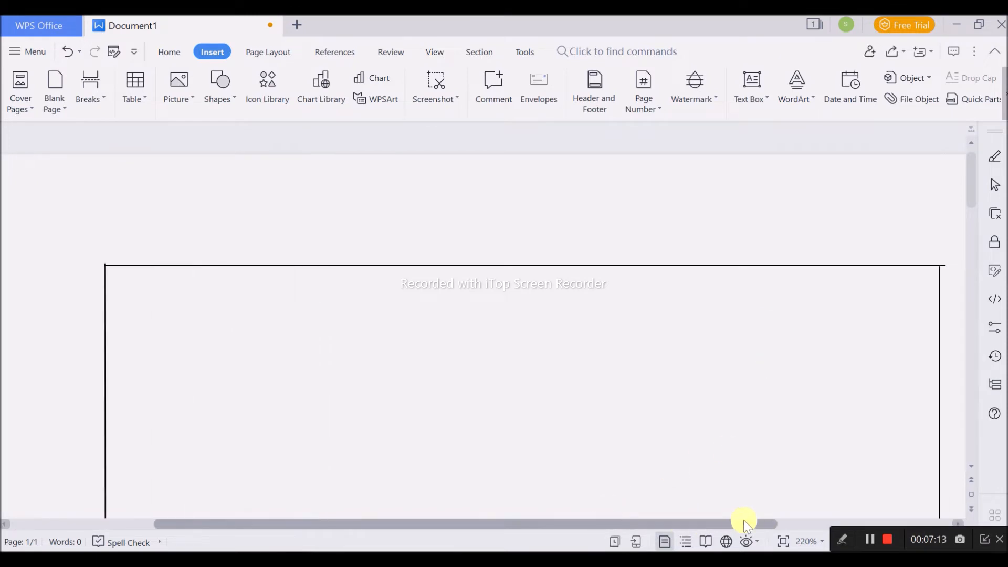
double_click(732, 266)
left_click(740, 320)
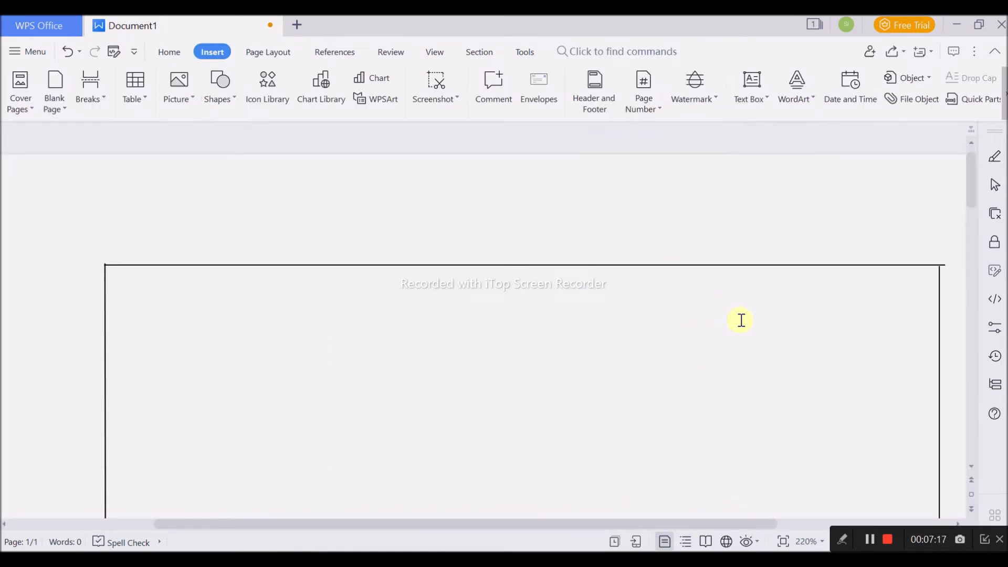
left_click(929, 266)
left_click_drag(945, 266, 939, 265)
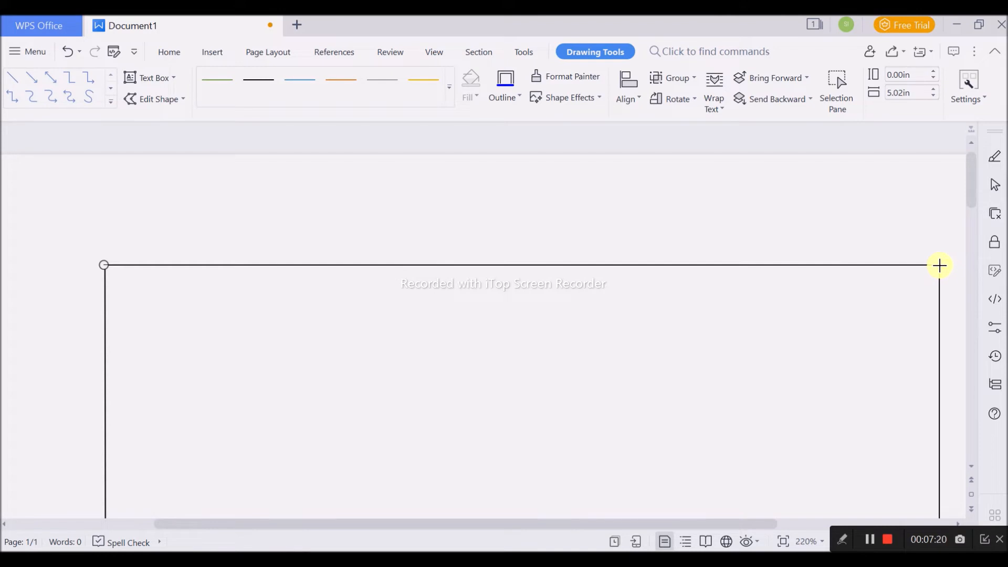
left_click(960, 319)
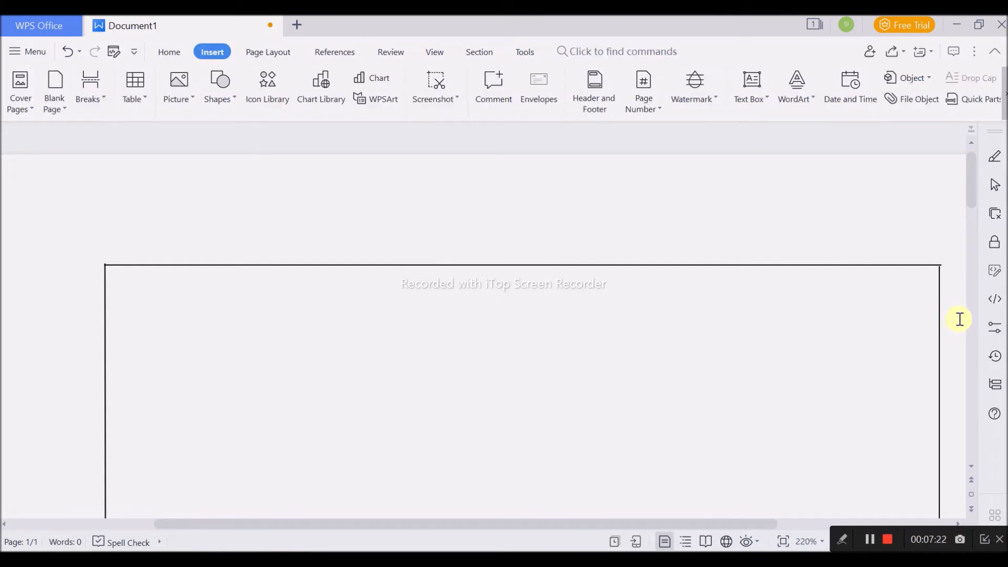
- Extend the lower end of the right vertical line slightly towards the lower horizontal line
right_click(940, 289)
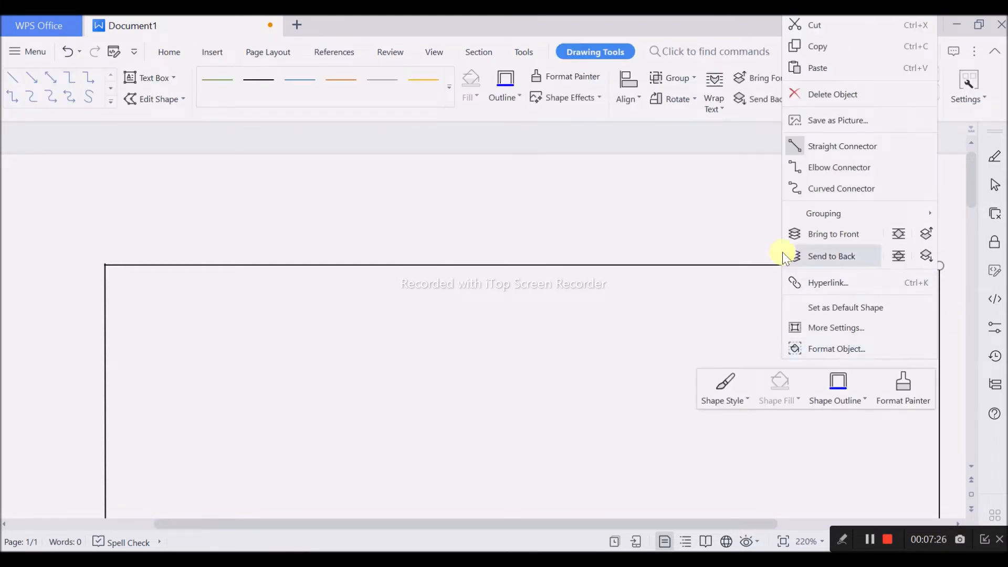
left_click(756, 243)
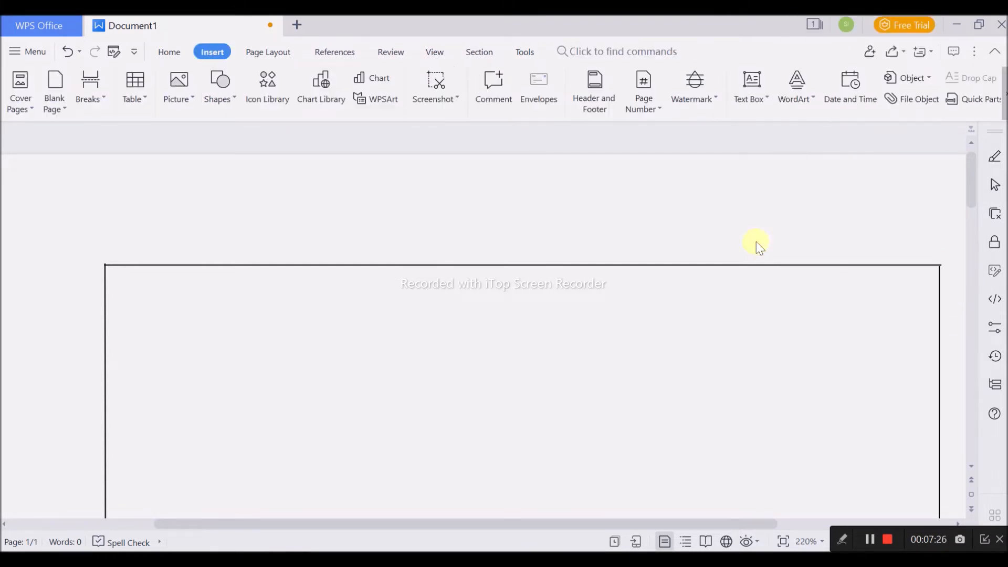
left_click(941, 298)
left_click(900, 315)
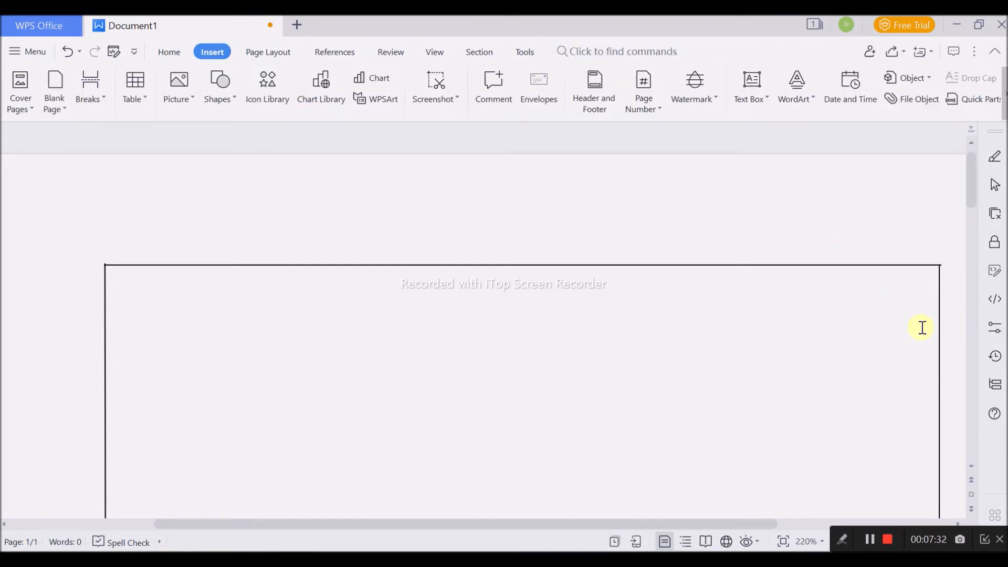
scroll(931, 344, "down", 5)
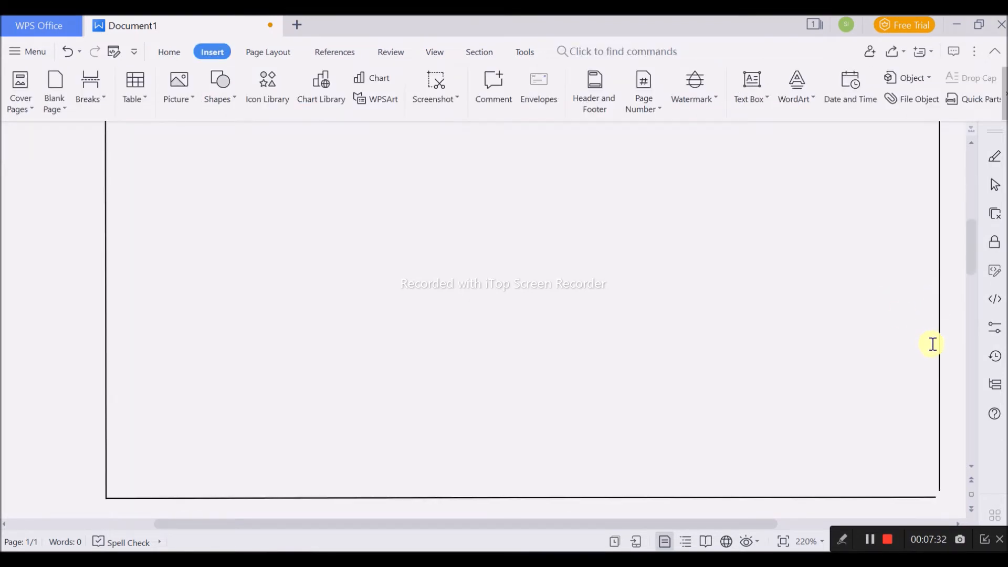
left_click(940, 389)
left_click_drag(940, 412, 941, 415)
left_click(962, 464)
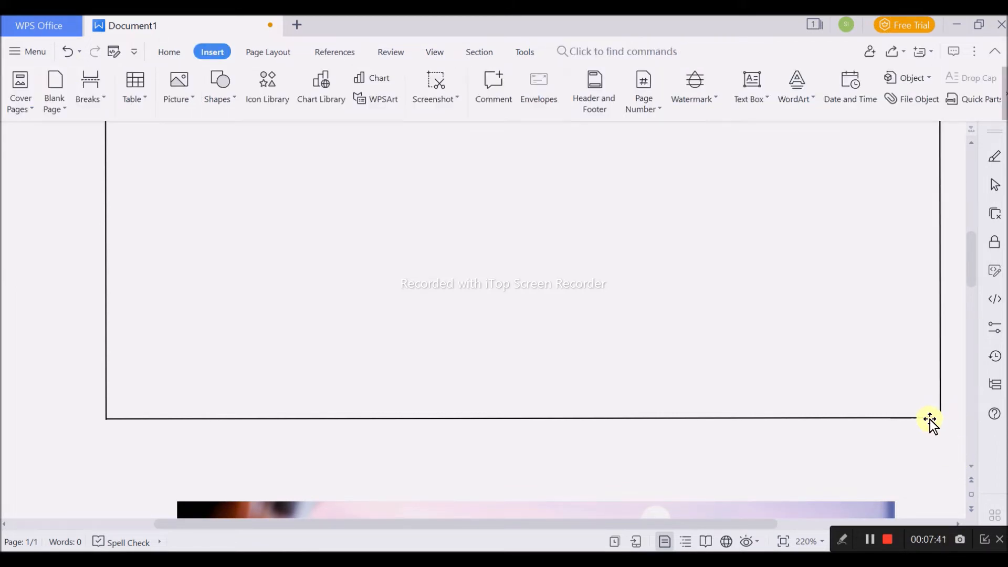
- Close the frame's lower-right corner by extending the lower horizontal line to the right and lengthening the right vertical line to about 3.97 in
left_click(930, 419)
left_click(948, 401)
left_click(940, 395)
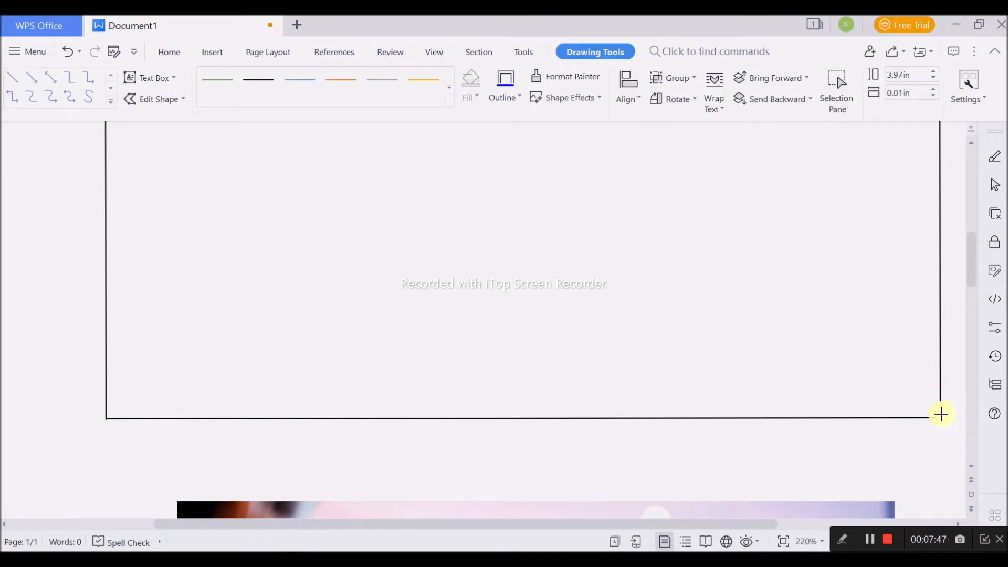
left_click(948, 436)
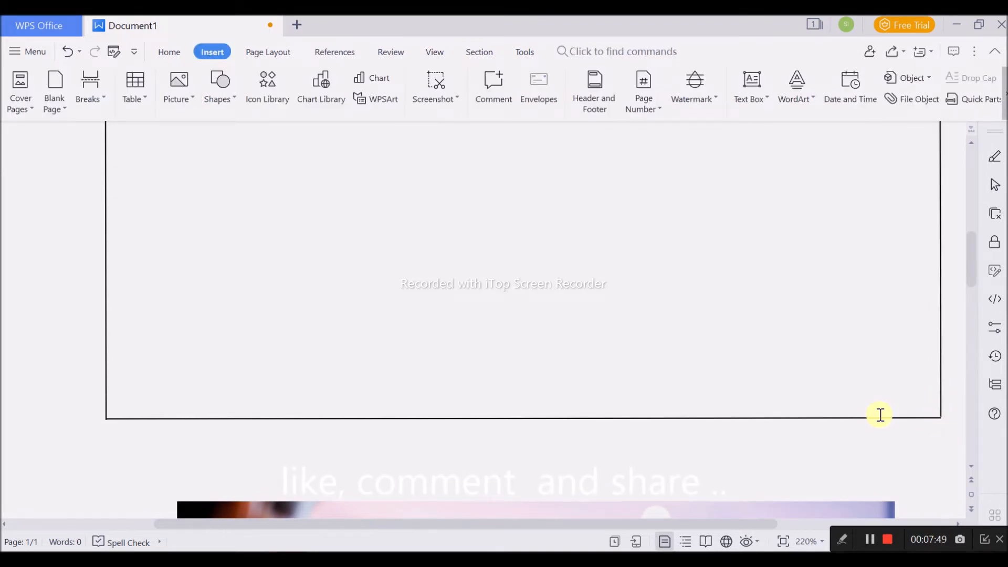
left_click(941, 398)
left_click(911, 419)
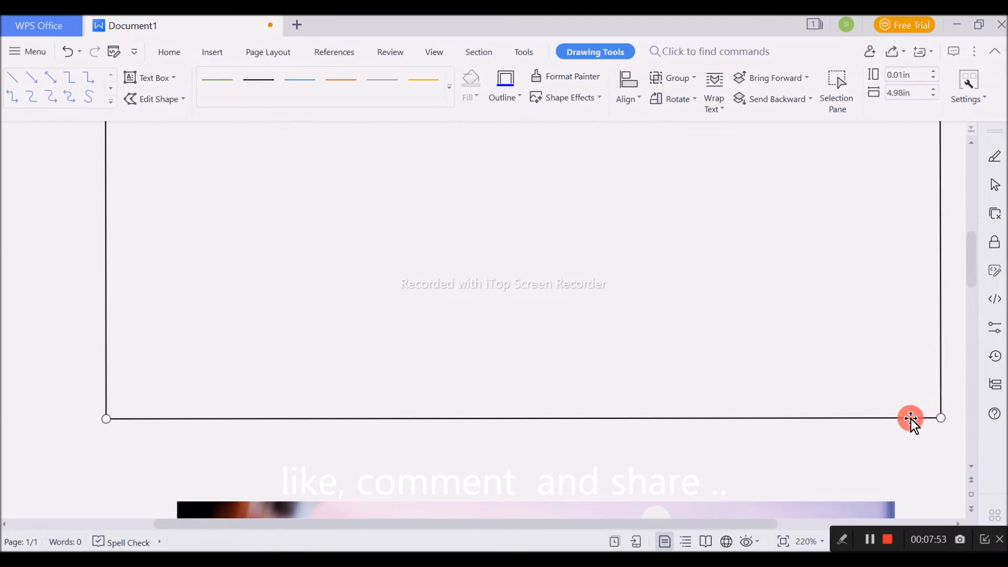
left_click(106, 295)
scroll(720, 401, "up", 5)
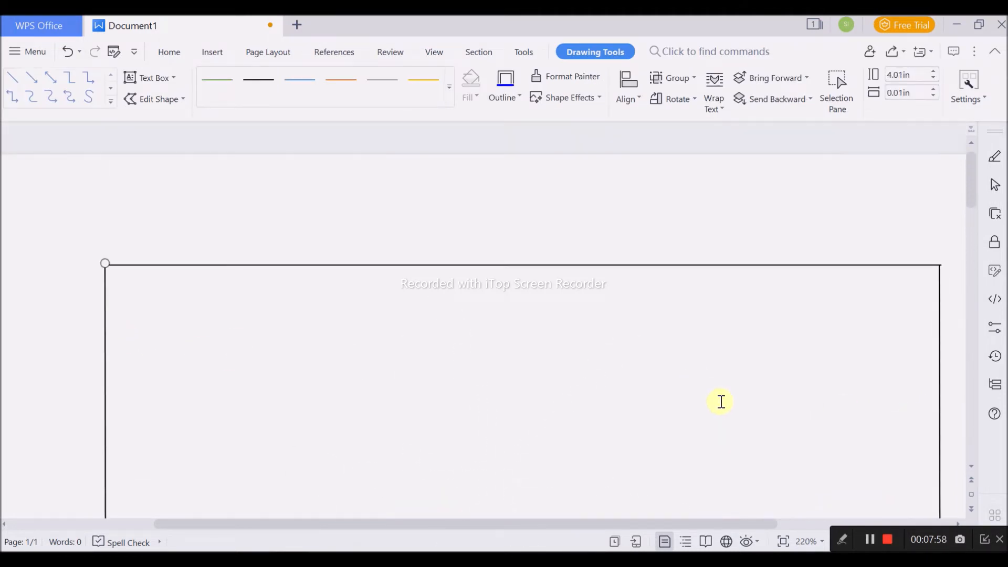
left_click(722, 266)
scroll(793, 327, "down", 4)
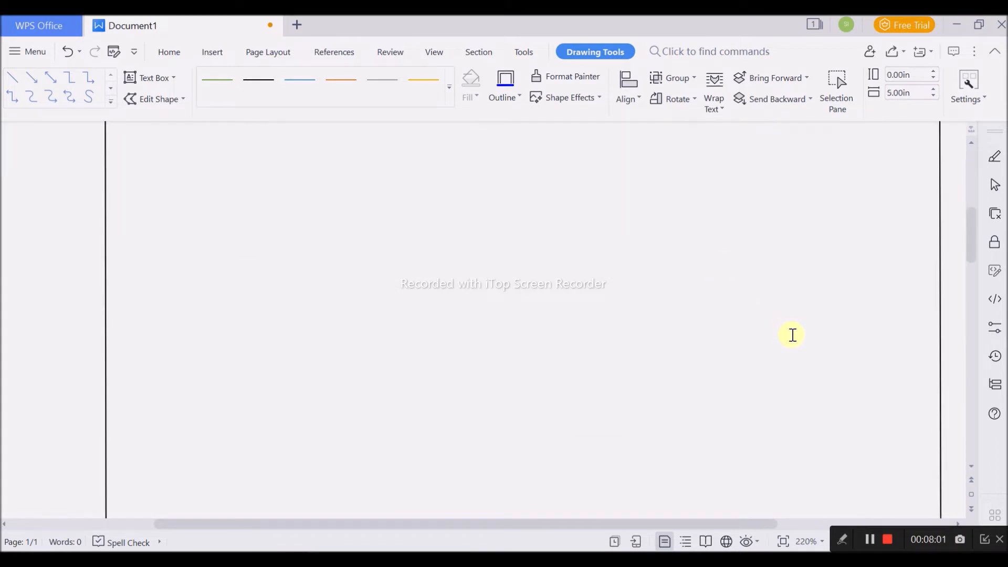
scroll(794, 335, "down", 5, "ctrl")
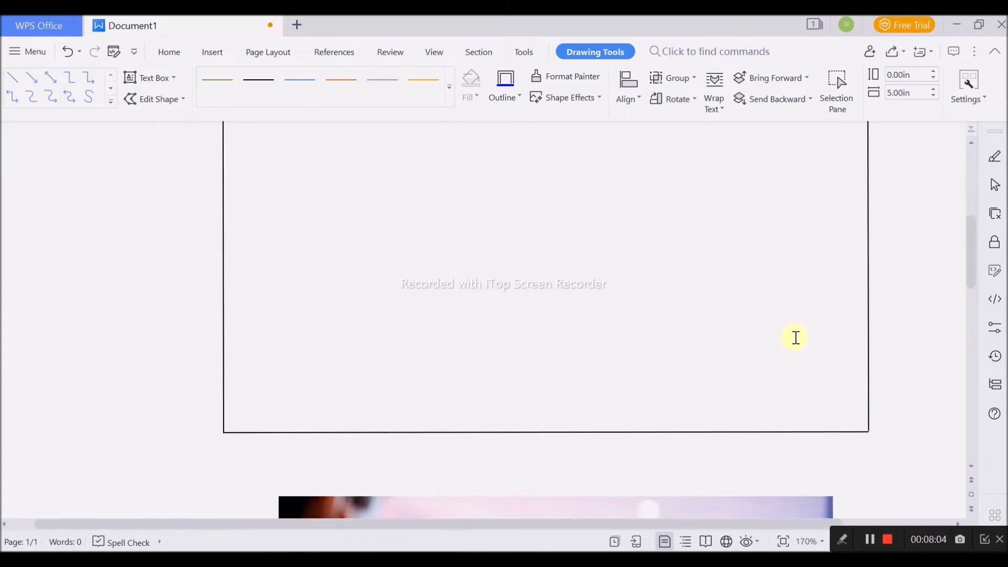
left_click(759, 301, "ctrl")
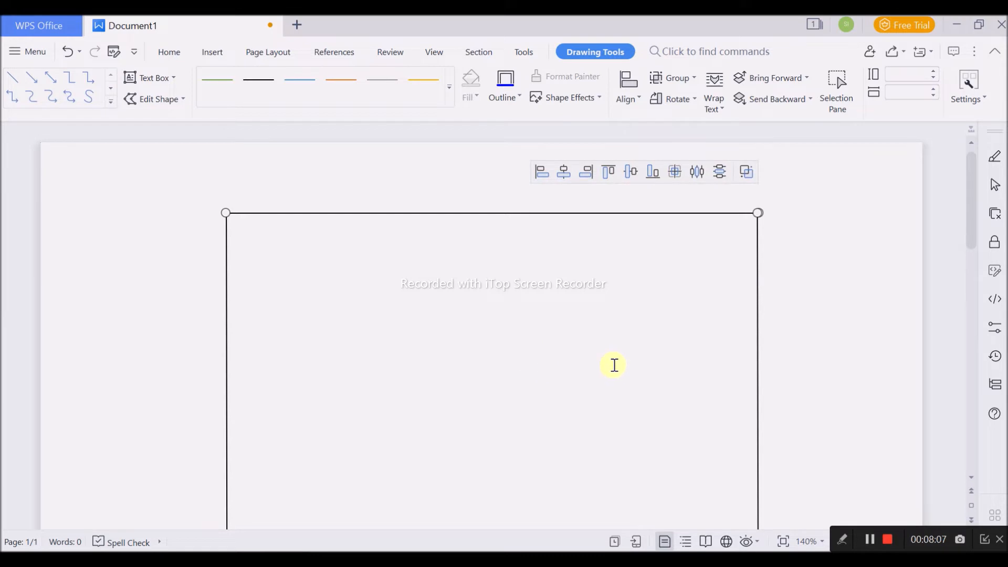
scroll(578, 378, "down", 2)
left_click(591, 435, "ctrl")
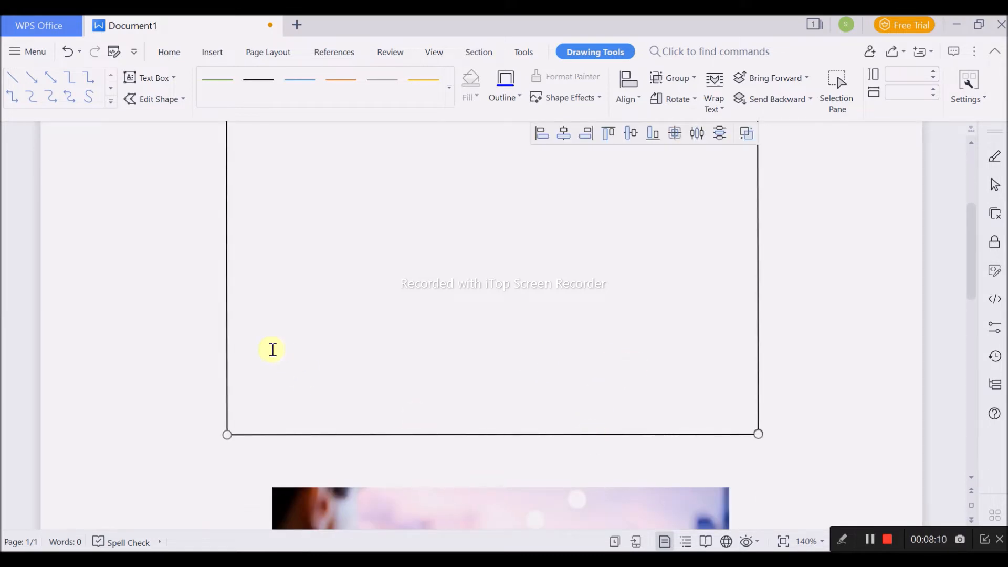
right_click(227, 337)
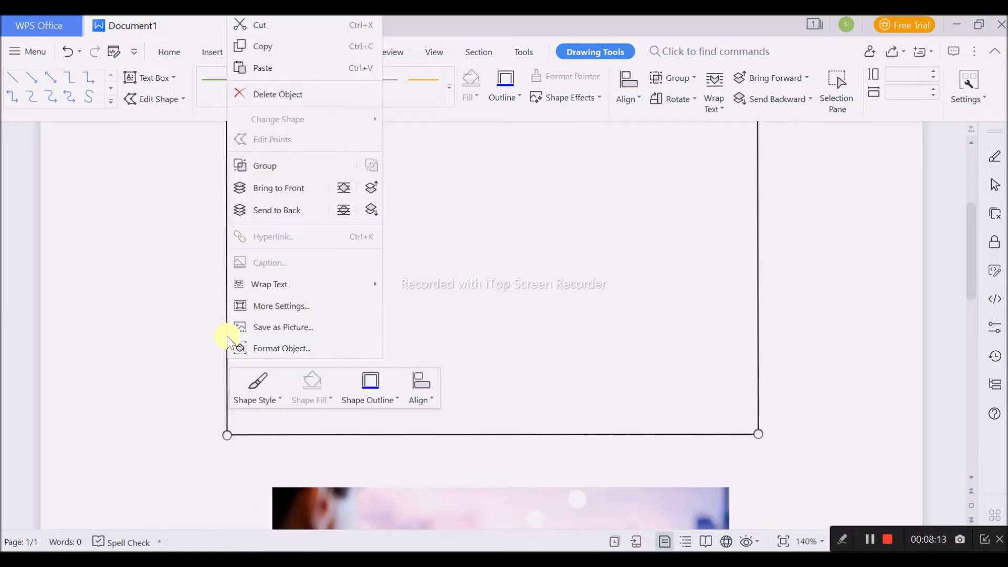
left_click(226, 423)
scroll(537, 415, "down", 2, "ctrl")
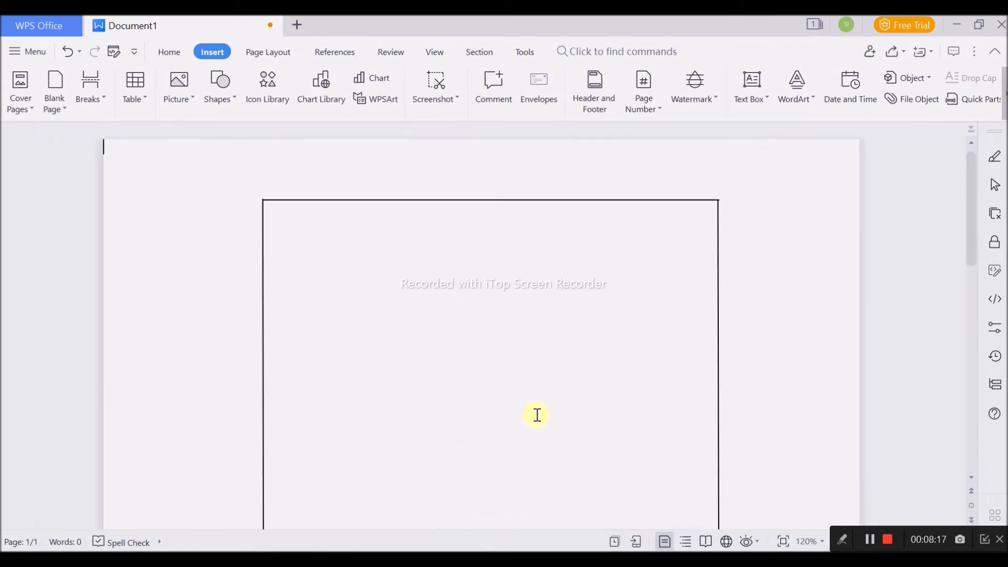
- Select all four lines of the black frame and group them into one object
left_click(264, 272)
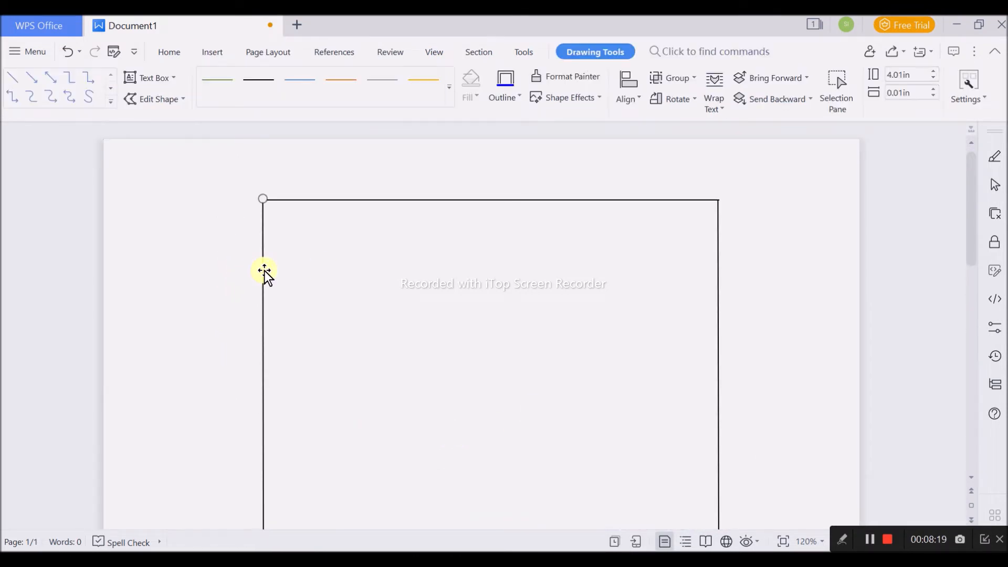
left_click(456, 200, "shift")
left_click(717, 402, "shift")
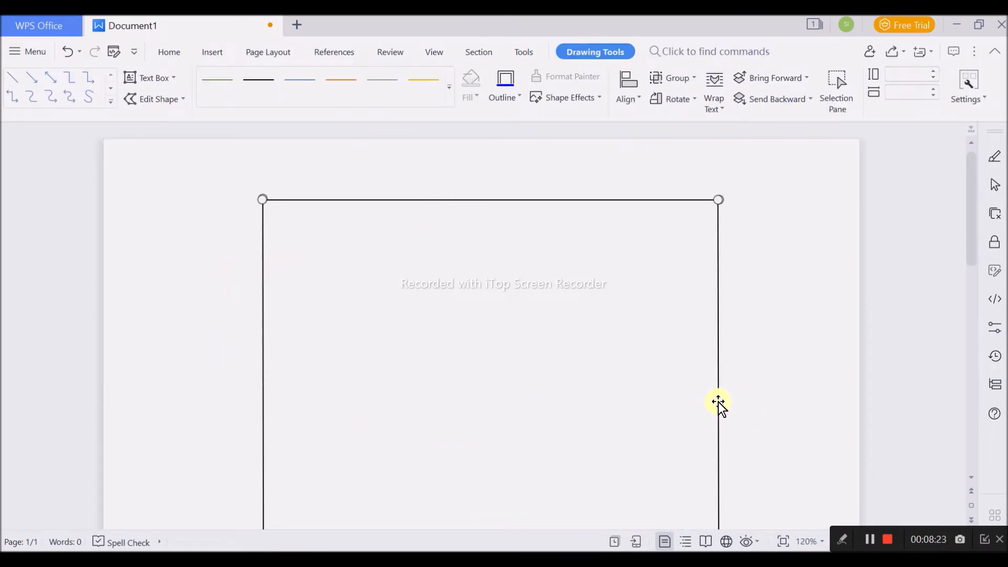
scroll(781, 376, "down", 5)
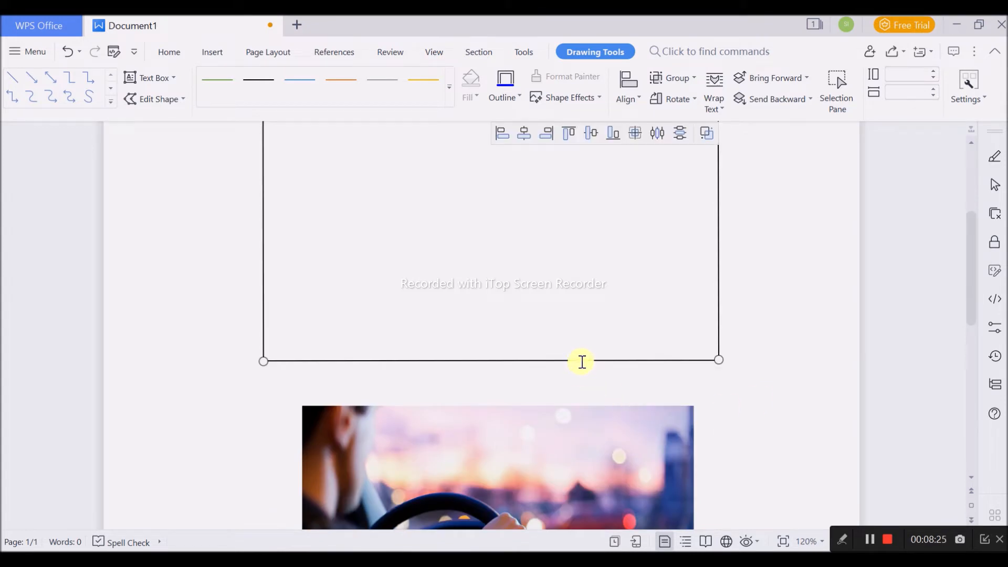
left_click(583, 361, "shift")
left_click(706, 133)
- Format the grouped frame's outline with a width of 5.25 pt and 2% transparency
scroll(789, 296, "up", 4)
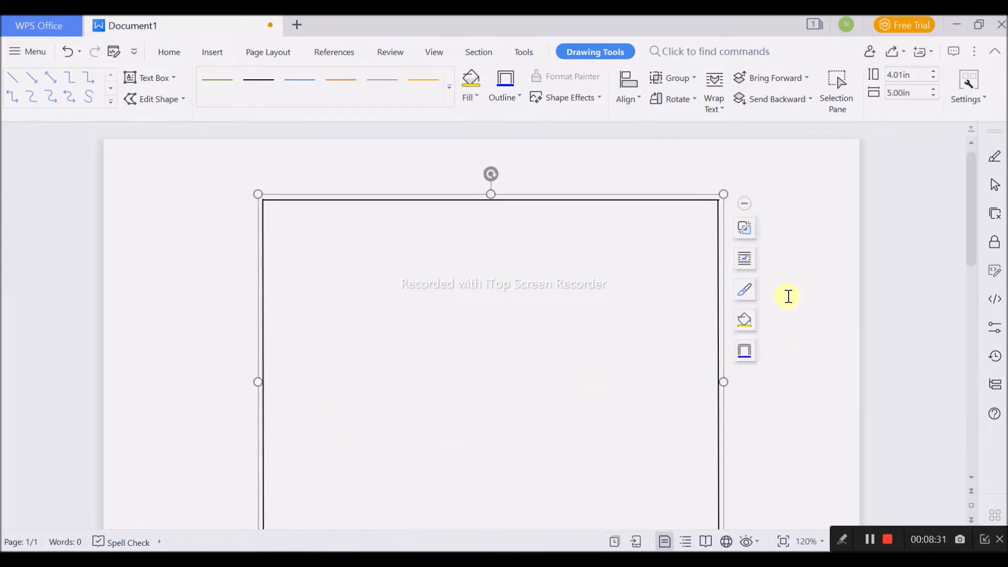
double_click(688, 201)
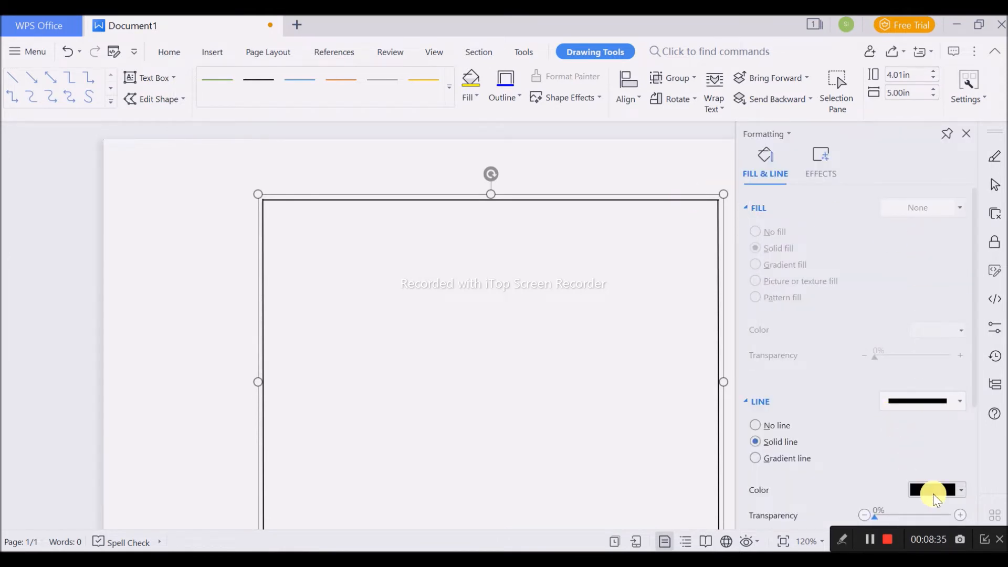
scroll(933, 494, "down", 3)
left_click(962, 446)
left_click(961, 445)
left_click(961, 444)
left_click(959, 445)
left_click(962, 445)
scroll(576, 378, "down", 7)
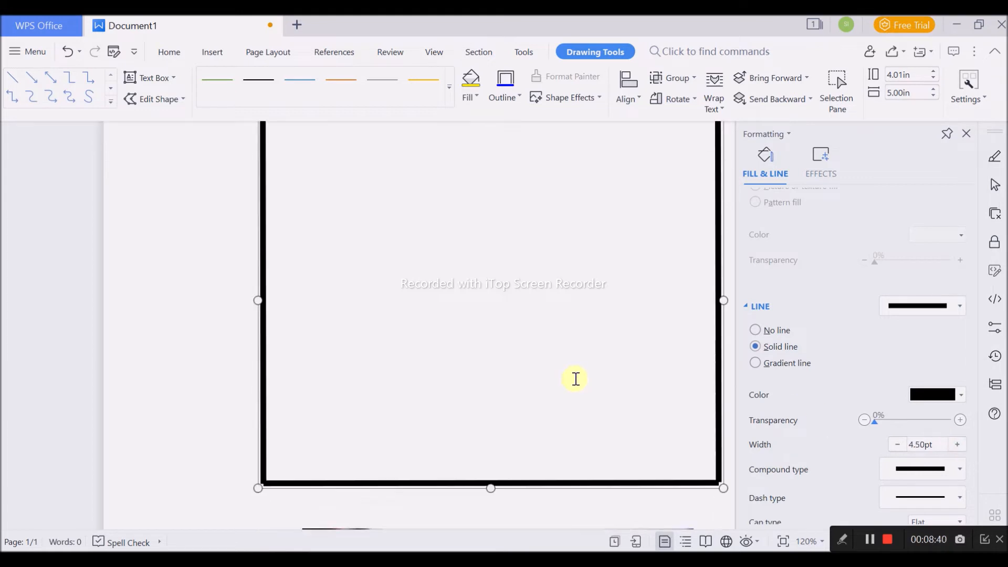
left_click(960, 419)
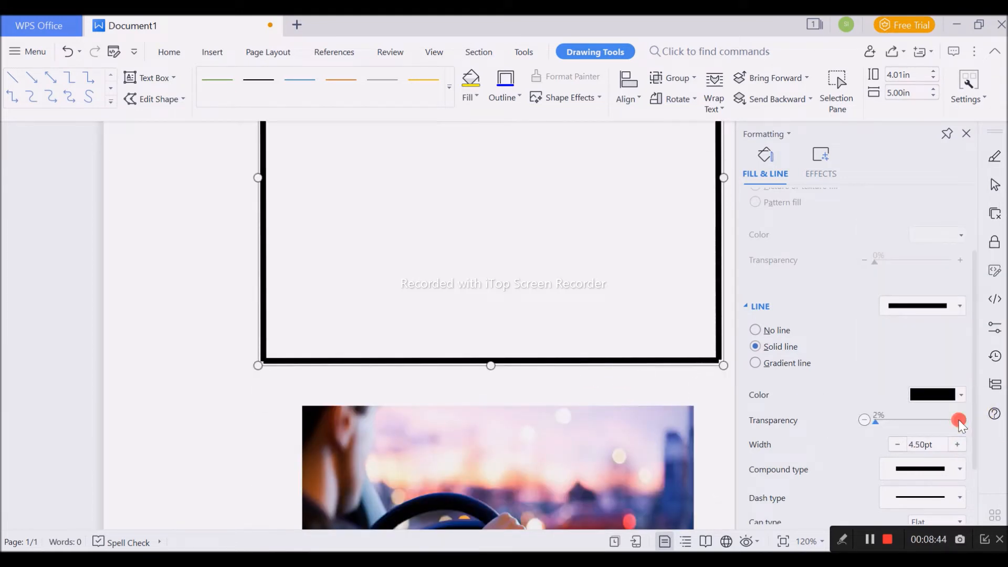
left_click(960, 445)
left_click(961, 444)
left_click(961, 444)
left_click(687, 394)
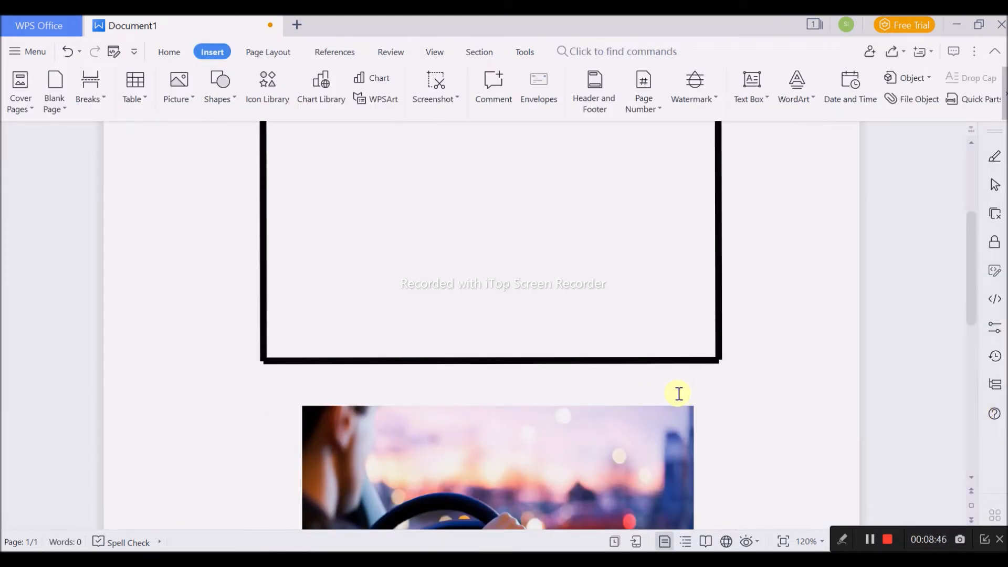
- Move the driving picture up so it sits roughly centred inside the black frame
scroll(681, 393, "up", 7)
scroll(698, 397, "down", 10)
scroll(733, 421, "down", 5)
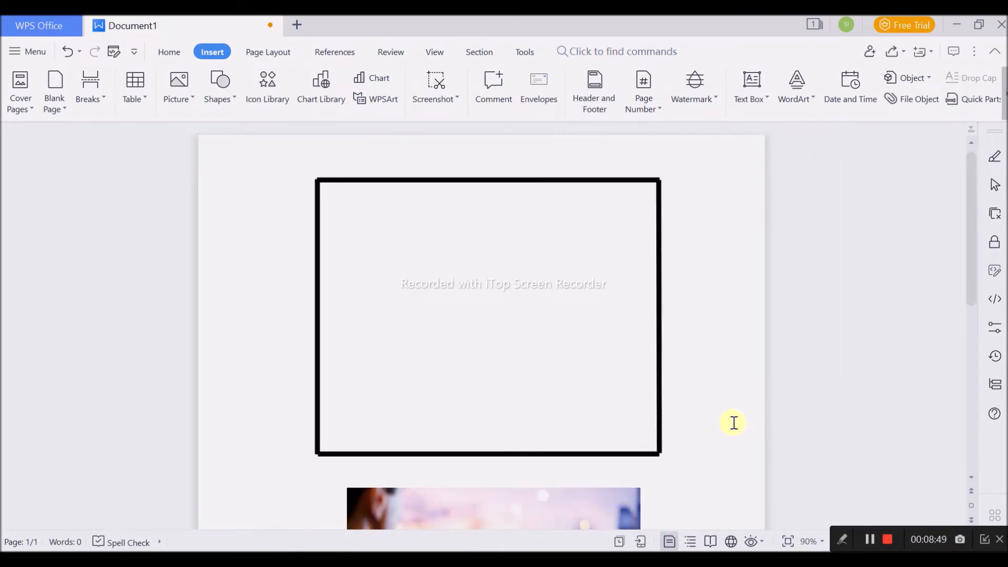
scroll(655, 457, "down", 2)
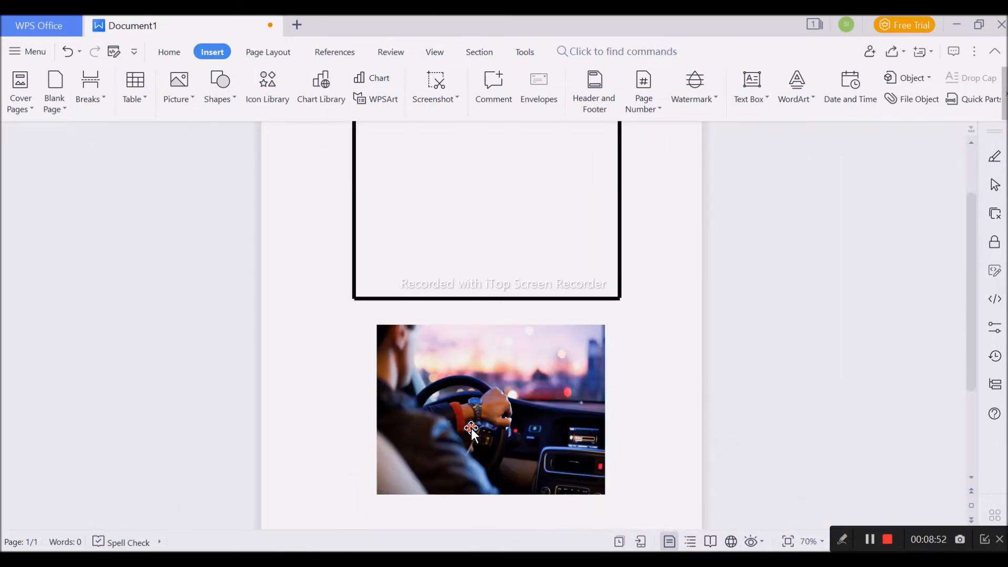
left_click(565, 472)
scroll(536, 467, "up", 2)
mouse_move(493, 472)
left_mouse_down()
mouse_move(500, 277)
mouse_move(479, 243)
mouse_move(490, 268)
left_mouse_up()
left_click(678, 194)
- Tilt the frame counterclockwise around the picture and resize it to about 4.22 in high and 4.78 in wide
left_click(556, 168)
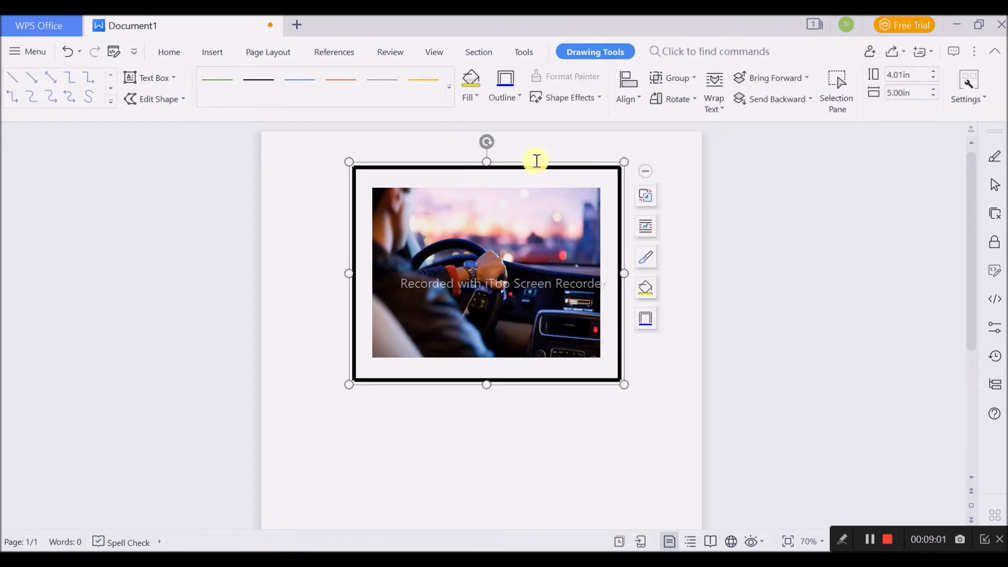
left_click_drag(485, 143, 458, 208)
left_click_drag(530, 376, 537, 386)
left_click_drag(617, 231, 605, 230)
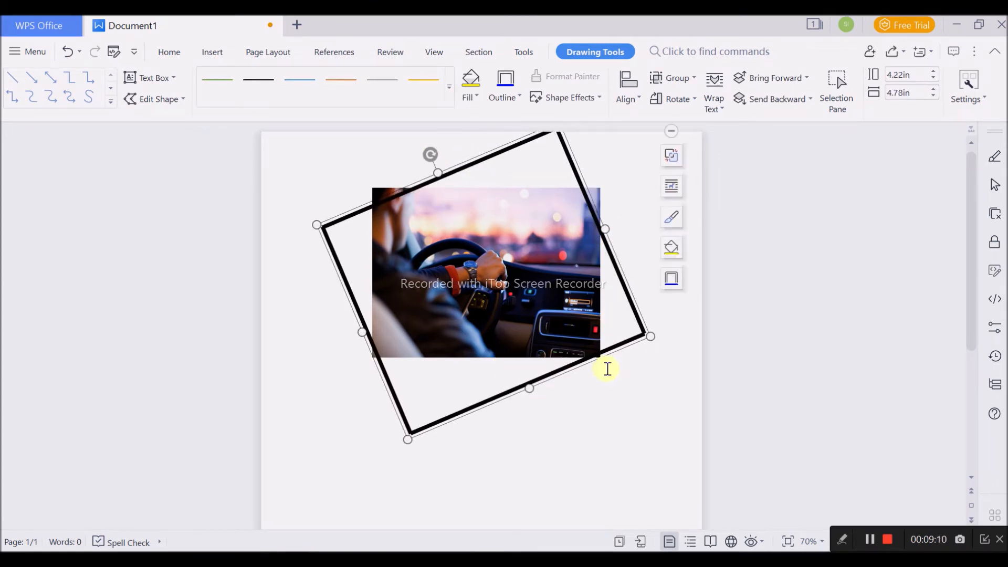
- Move the picture and the tilted frame down the page, keeping the frame around the picture
left_click_drag(518, 241, 509, 324)
left_click(472, 172)
left_click_drag(472, 164, 462, 254)
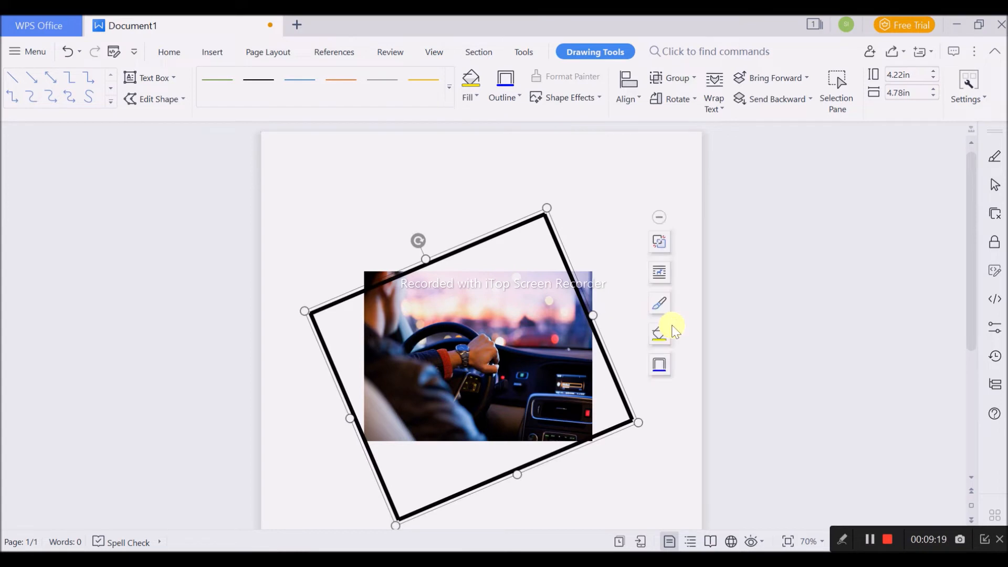
left_click(645, 368)
- Enlarge the picture to about 3.64 in by 4.41 in and shift it slightly left and down within the frame
left_click(551, 371)
mouse_move(592, 441)
left_mouse_down()
mouse_move(590, 464)
mouse_move(600, 465)
left_mouse_up()
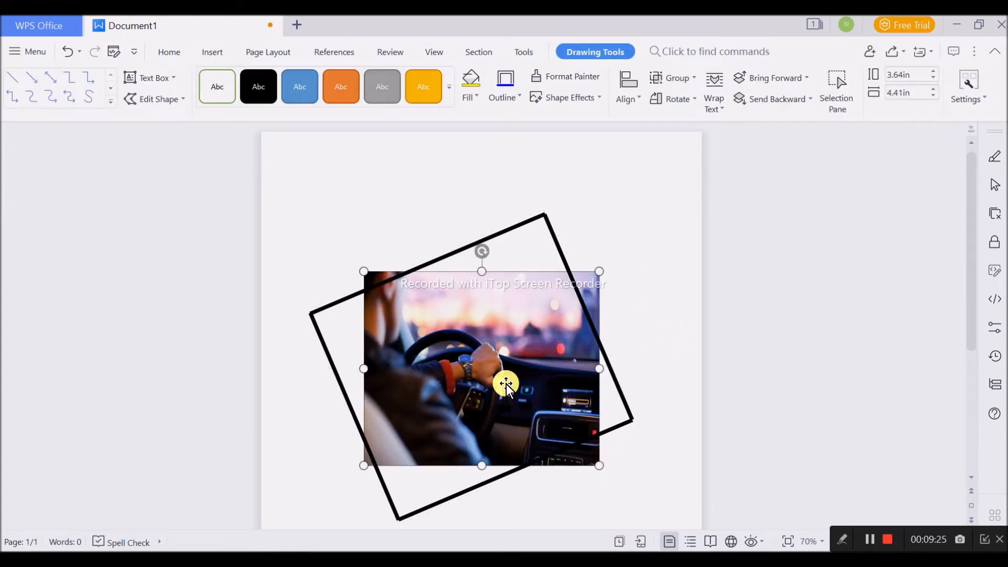
left_click_drag(493, 386, 472, 393)
left_click(640, 362)
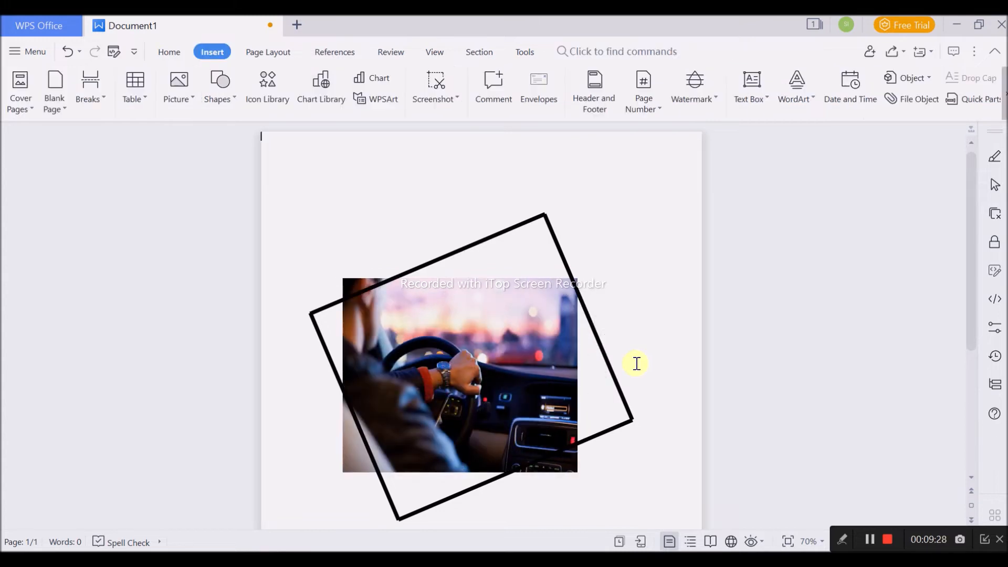
- Rotate the frame slightly further counterclockwise and narrow it to about 4.55 in
left_click(547, 226)
left_click_drag(416, 239, 399, 246)
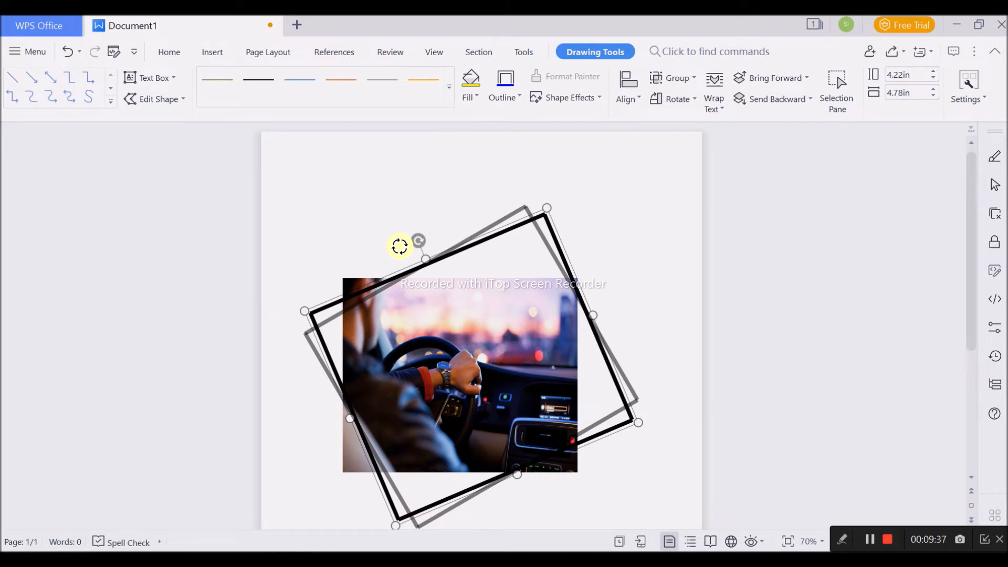
left_click_drag(399, 246, 399, 246)
left_click_drag(584, 303, 575, 307)
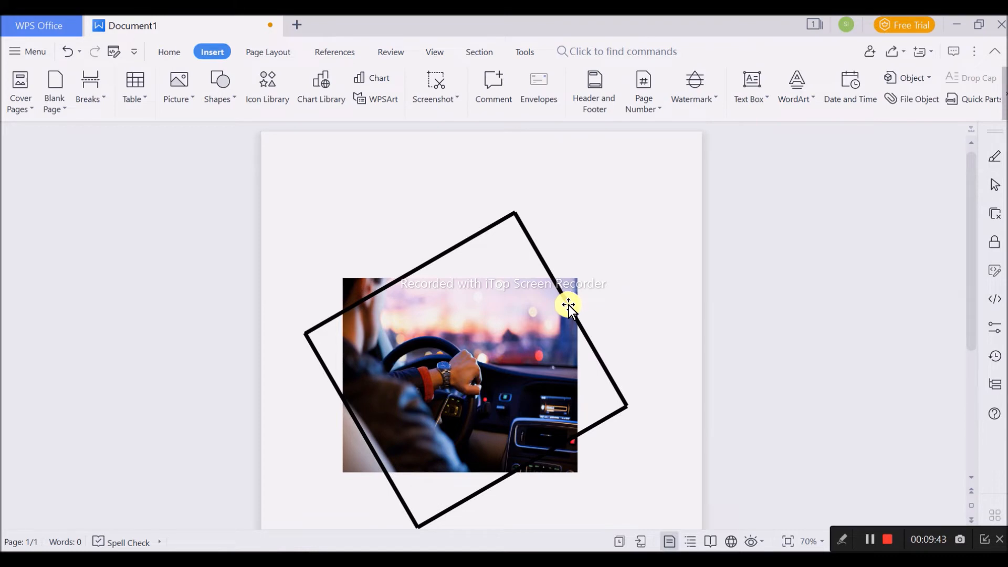
- Shift the tilted frame slightly to the left, then nudge it right and down to balance it over the picture
left_click_drag(616, 387, 608, 392)
key("Down")
key("Right")
key("Right")
key("Right")
key("Right")
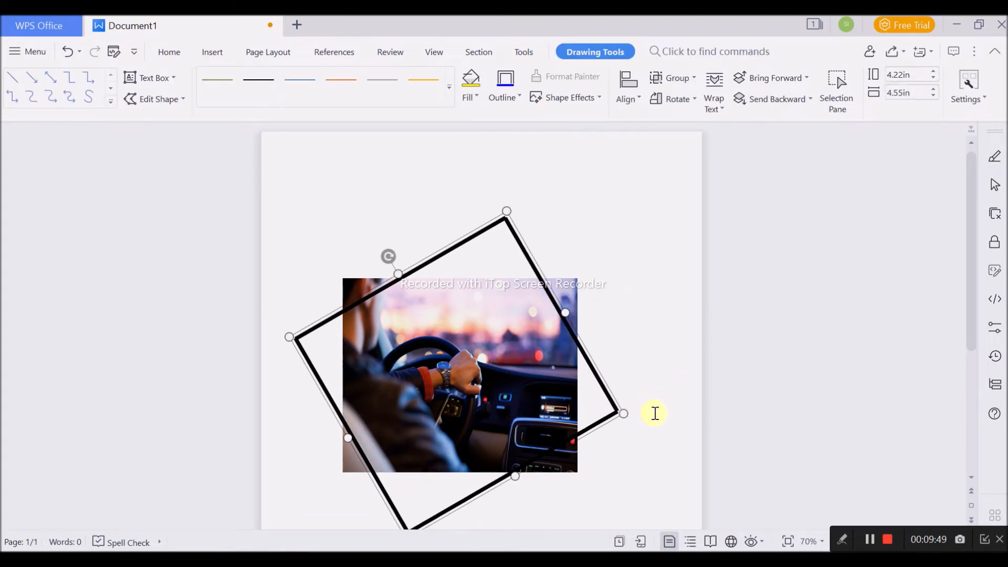
key("Down")
key("Down")
key("Down")
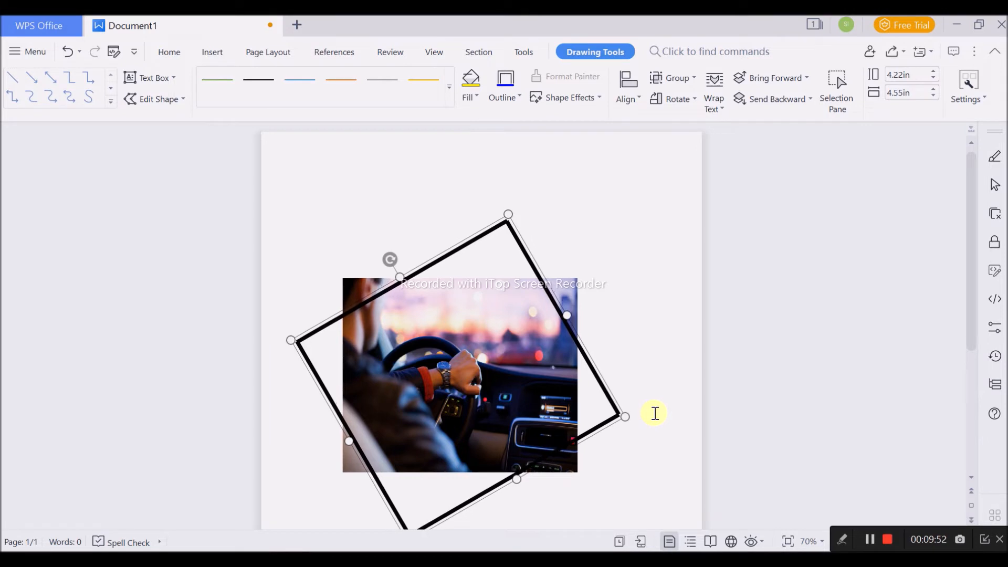
- Extend the tilted frame's lower side slightly, making the frame about 4.29 in high
scroll(599, 273, "down", 3)
left_click_drag(521, 400, 525, 405)
left_click(635, 439)
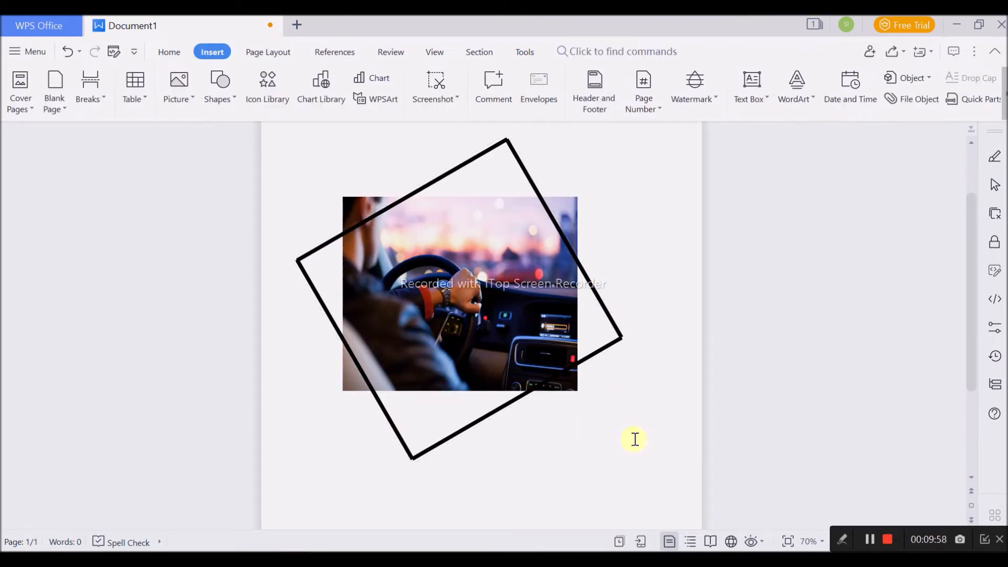
- Try to send the right-hand line of the tilted frame backward behind the picture
left_click(601, 301)
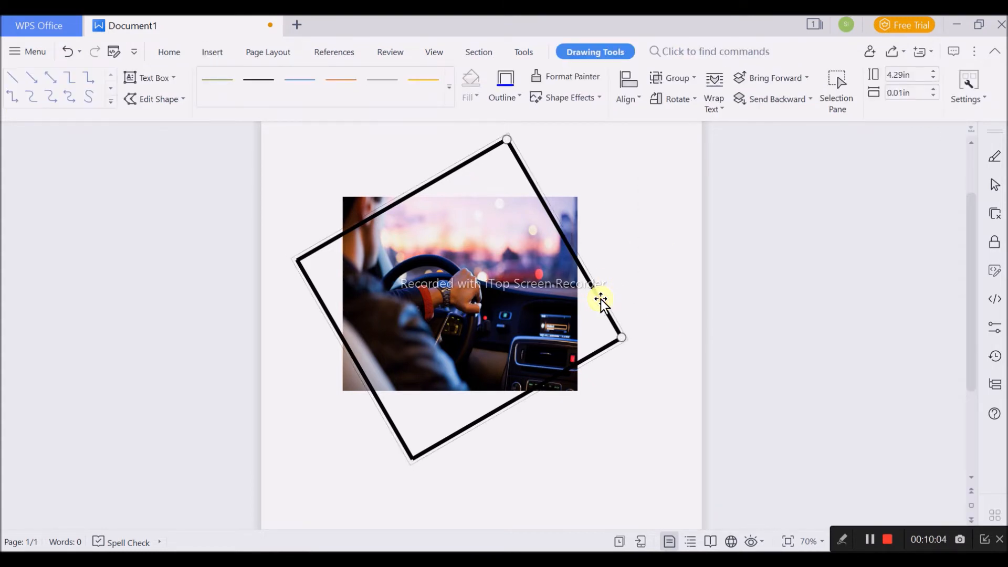
left_click(785, 104)
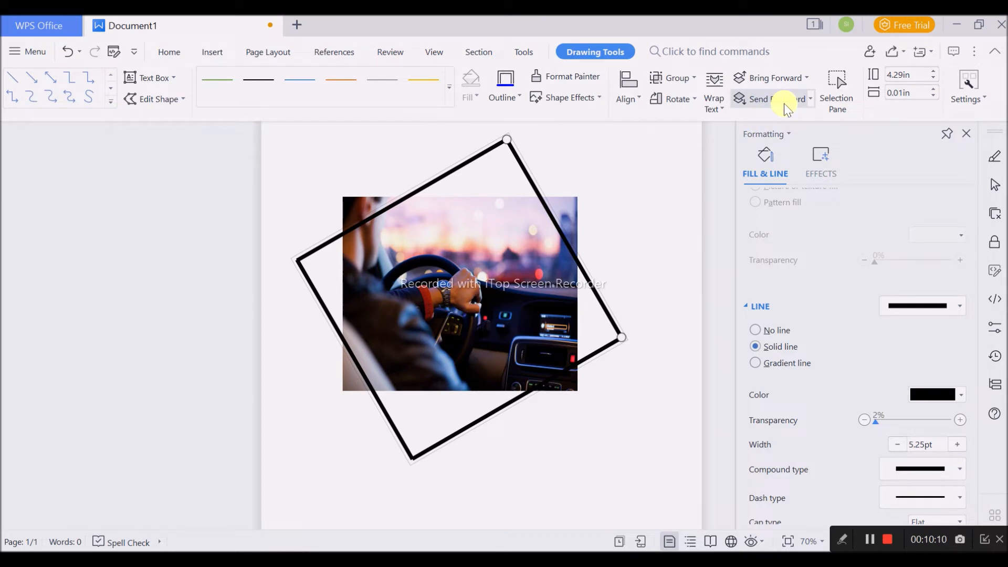
left_click(594, 260)
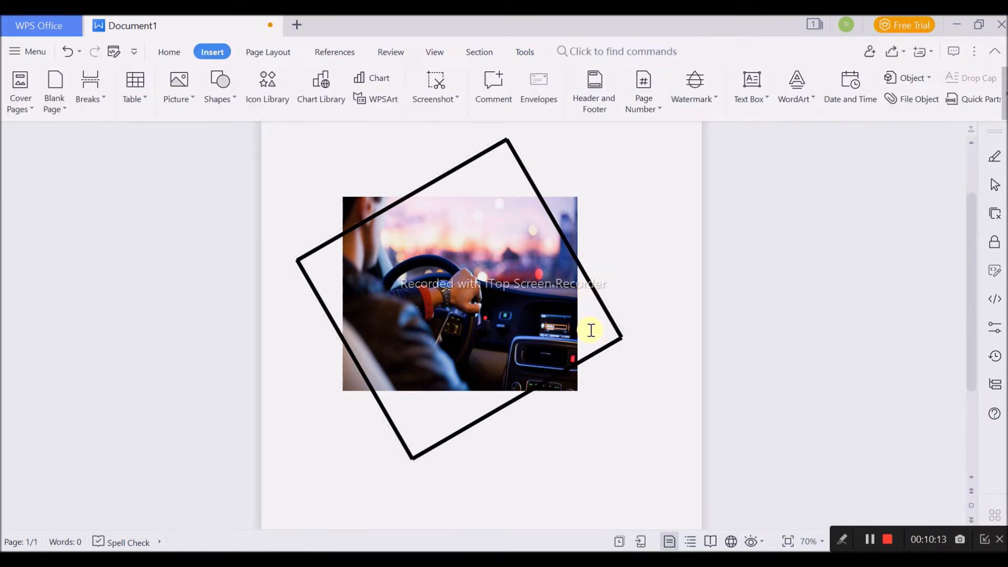
- Group the tilted line frame and the picture into one object
scroll(614, 327, "up", 4, "ctrl")
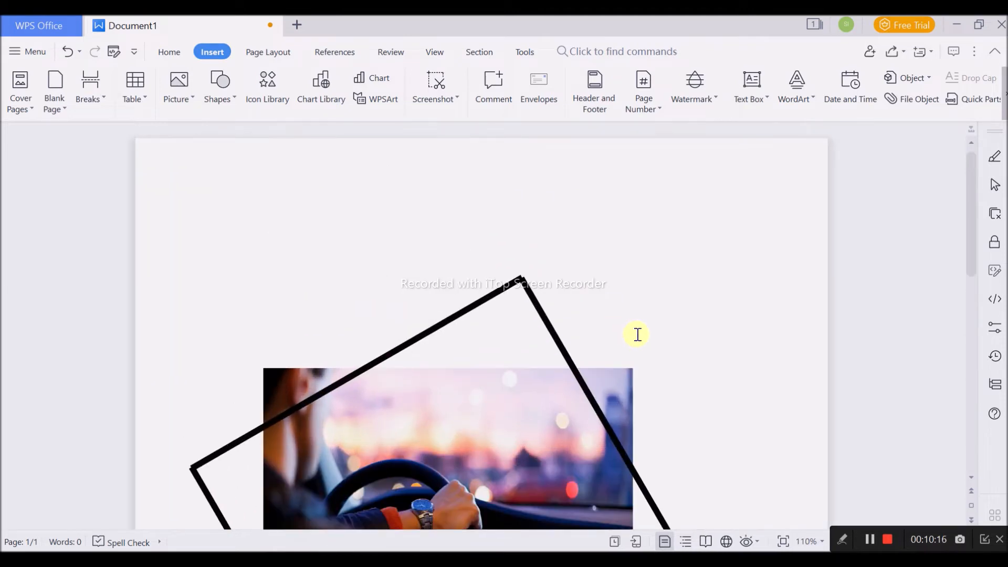
scroll(637, 333, "down", 3)
left_click(649, 298)
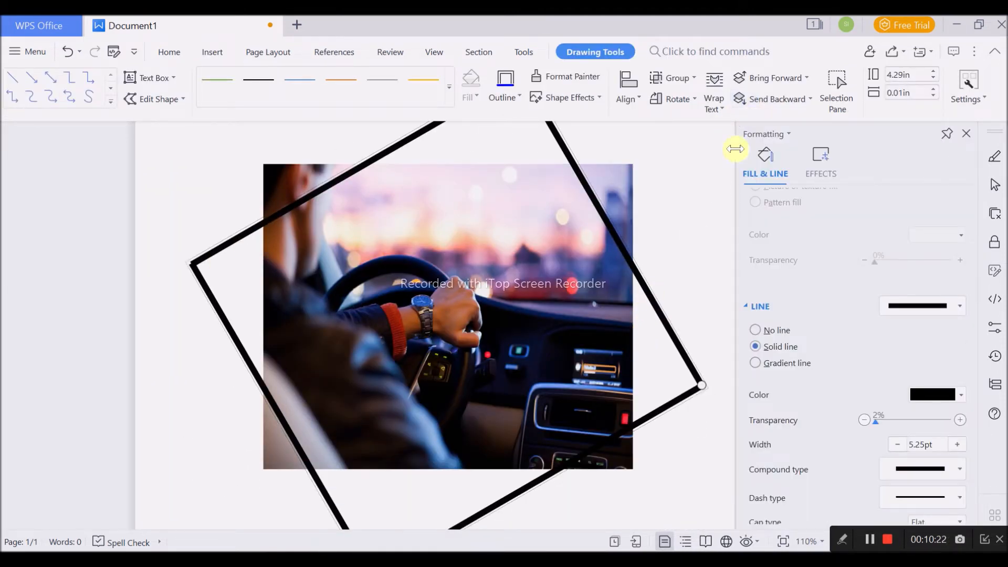
scroll(706, 328, "up", 3)
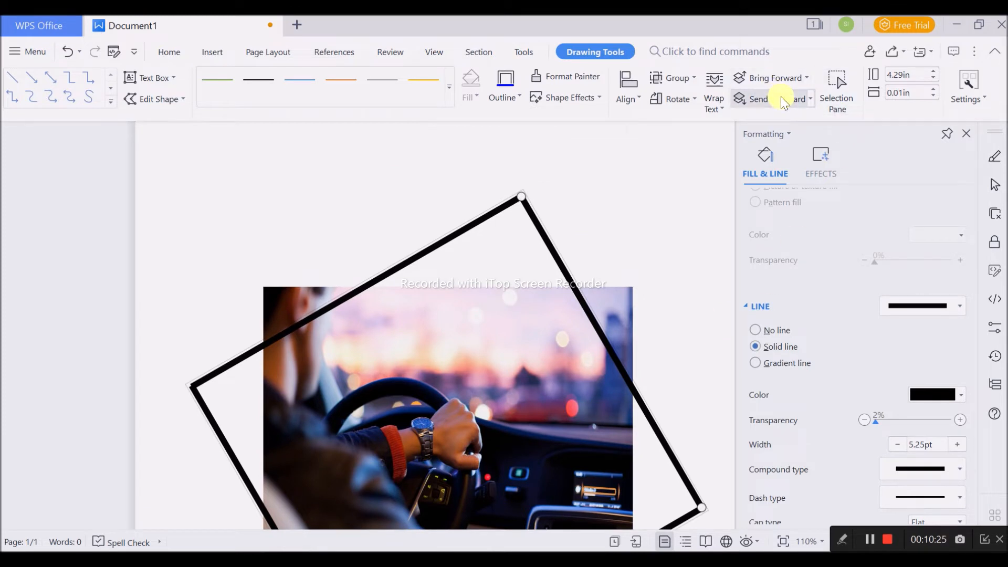
left_click(585, 427, "ctrl")
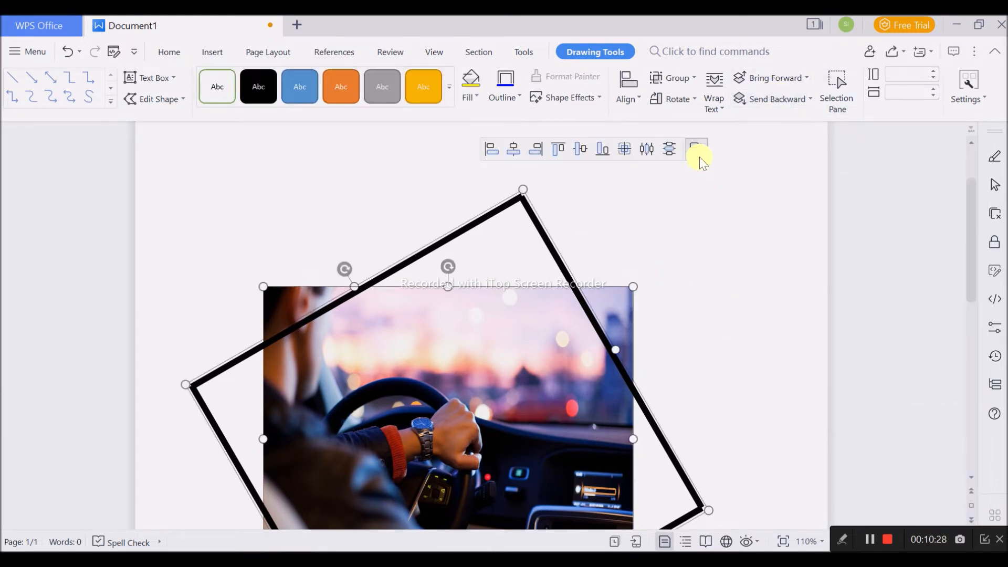
left_click(701, 157)
- Try to send the right-hand line of the grouped frame backward behind the picture
left_click(600, 331)
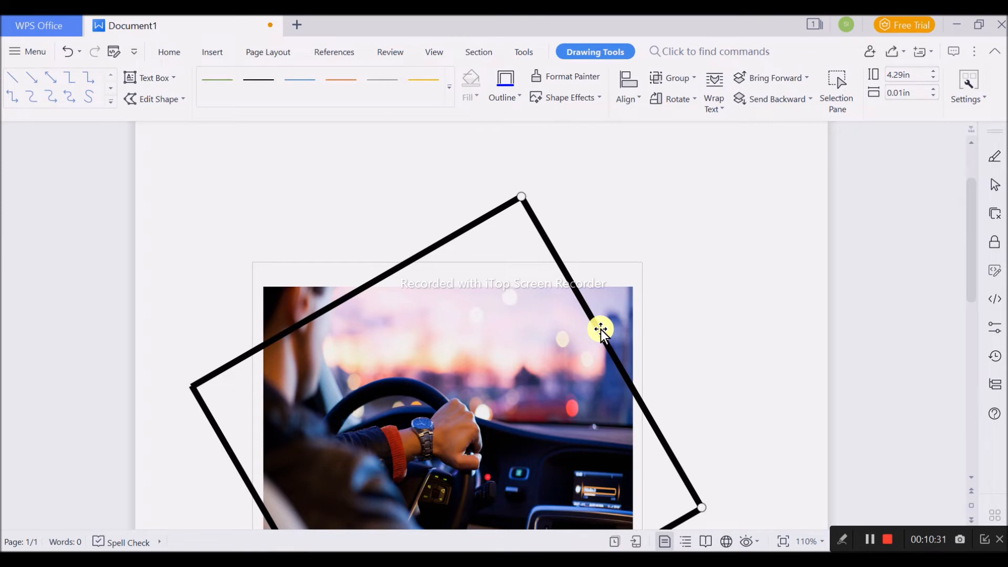
left_click(742, 99)
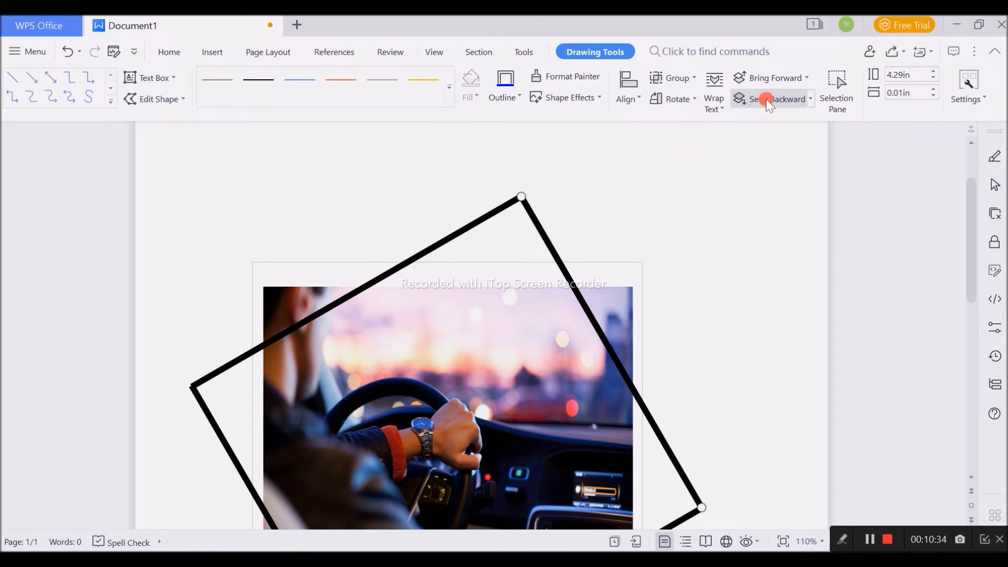
scroll(736, 398, "down", 3)
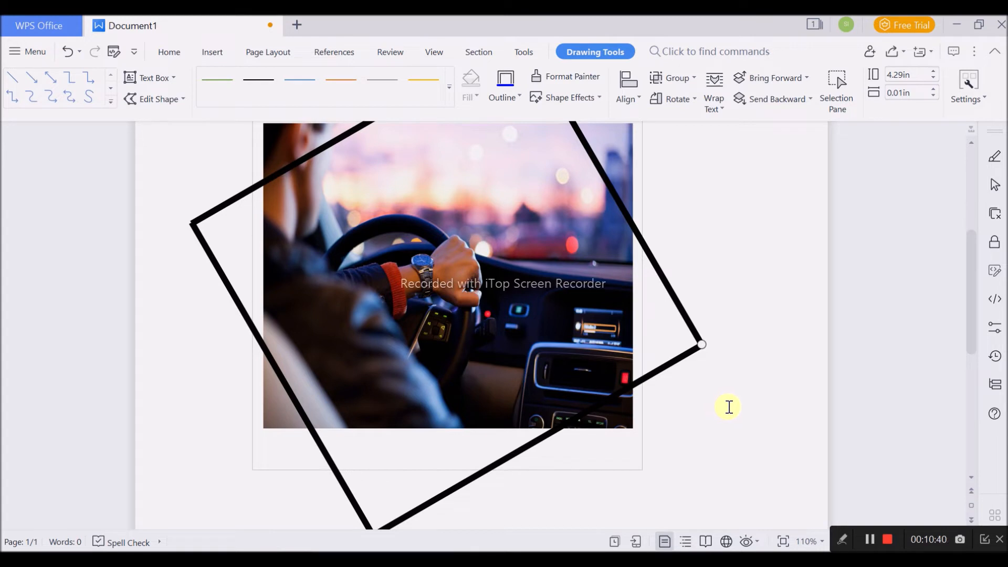
double_click(316, 434)
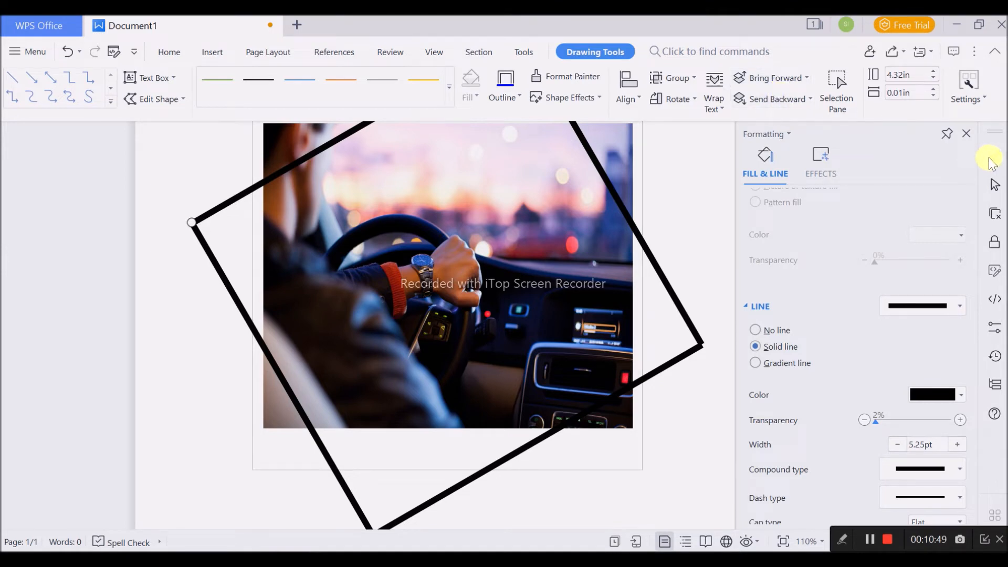
left_click(966, 133)
- Ungroup the picture from the tilted frame
scroll(672, 377, "down", 3)
scroll(514, 327, "up", 5)
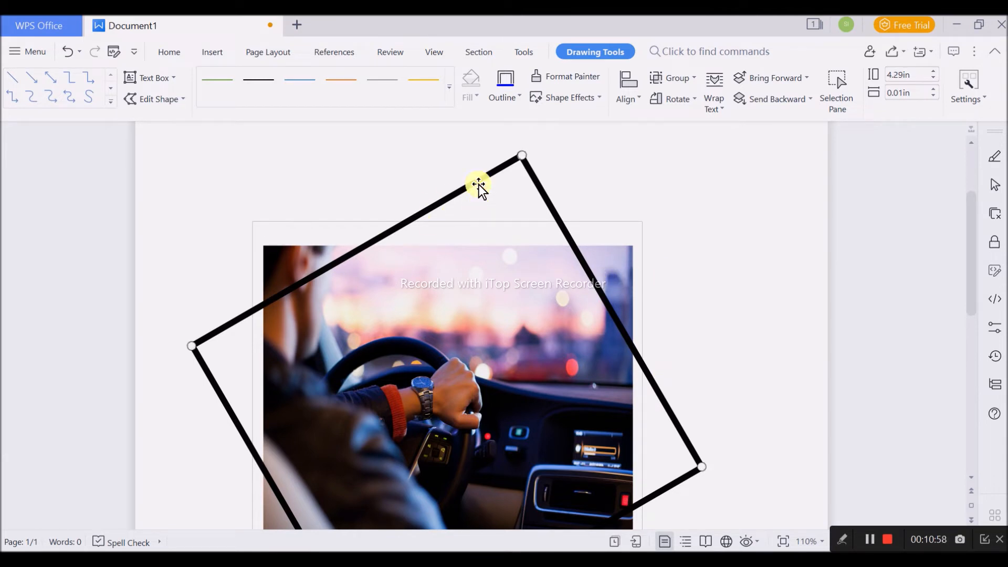
left_click(515, 234)
left_click(489, 173)
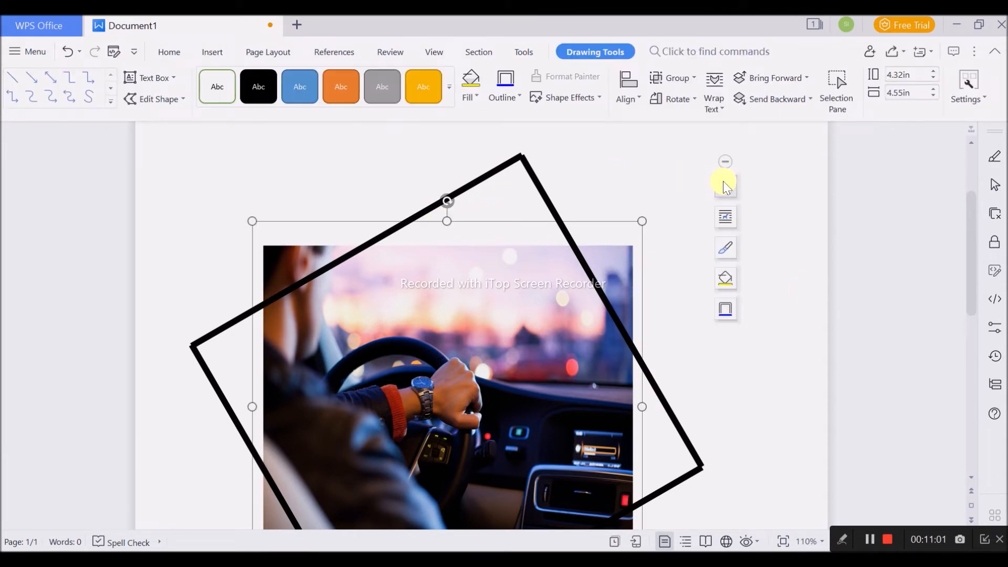
left_click(698, 288)
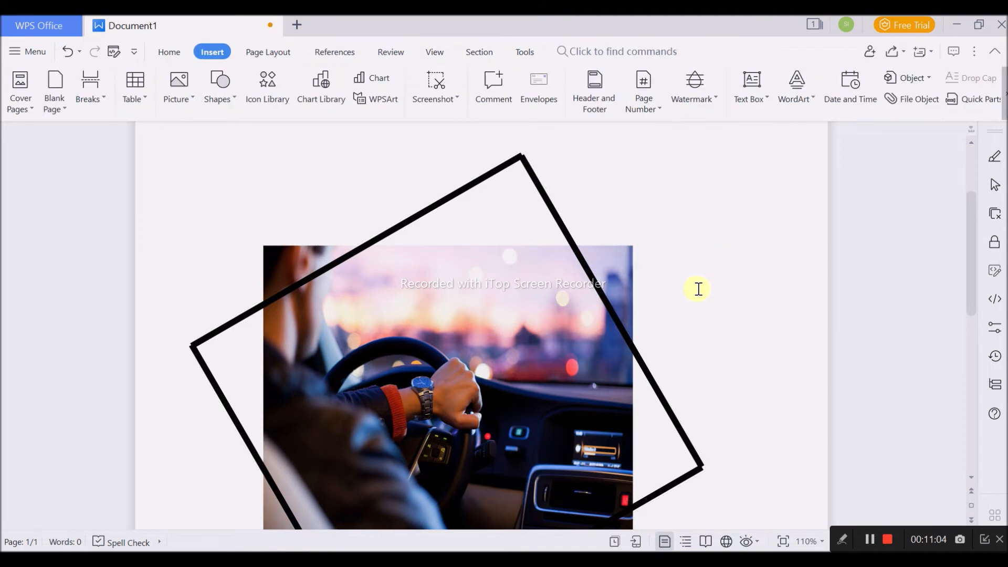
- Try to send the tilted frame backward, and bring the picture forward in front of the whole frame
left_click(641, 360)
left_click(641, 360)
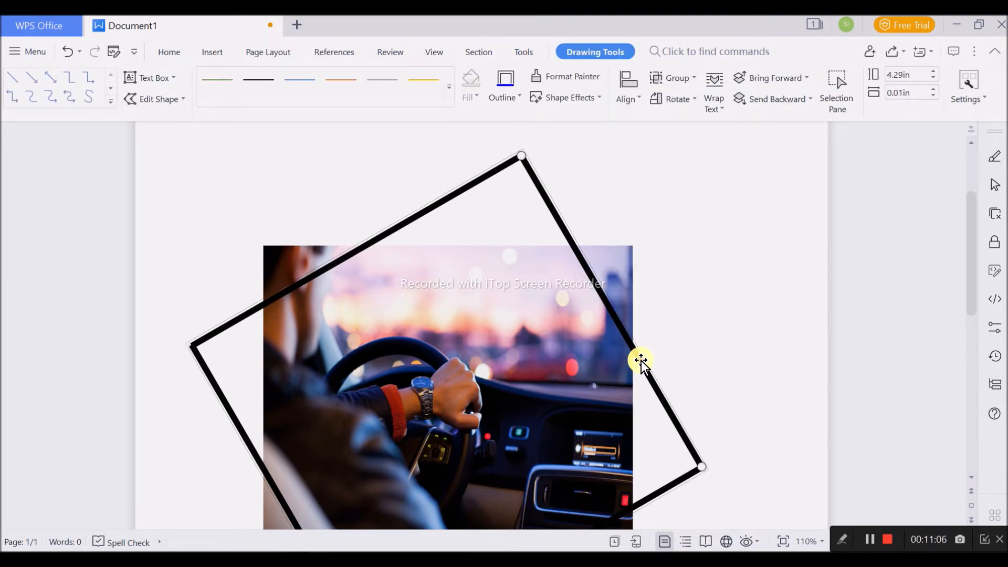
left_click(761, 103)
left_click(633, 252)
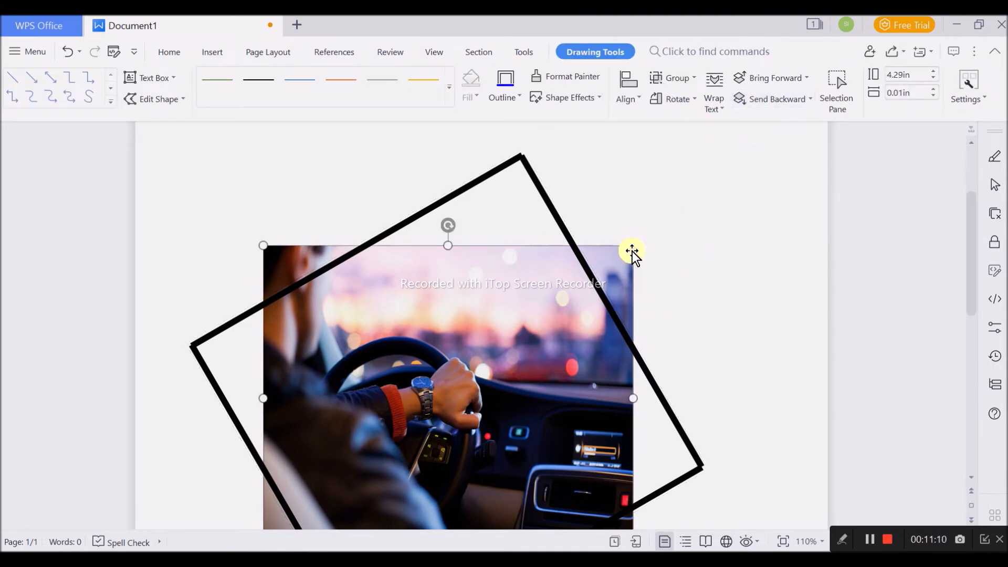
left_click(770, 80)
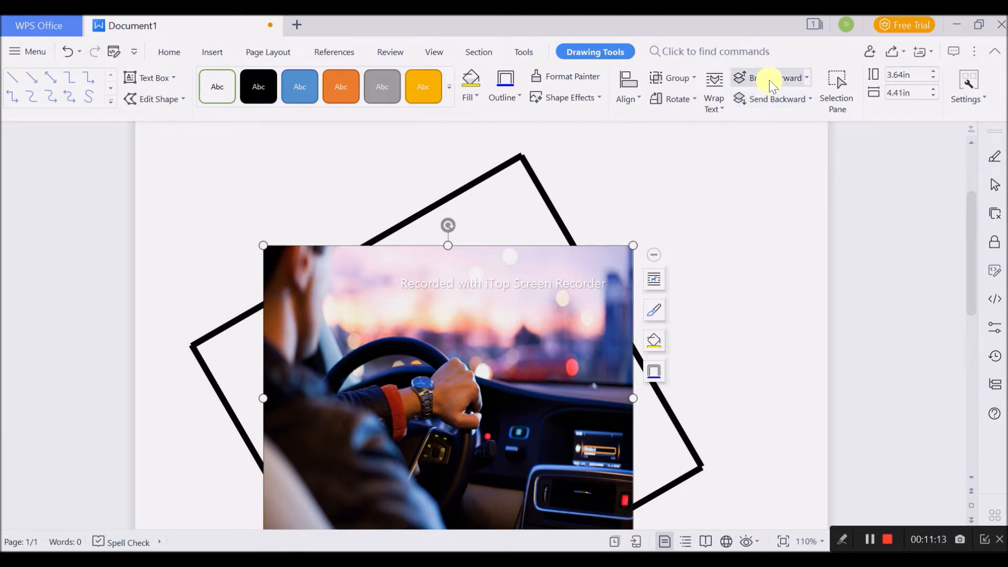
- Ungroup the tilted frame into its separate lines
scroll(781, 310, "down", 3)
left_click(781, 310)
left_click(250, 230)
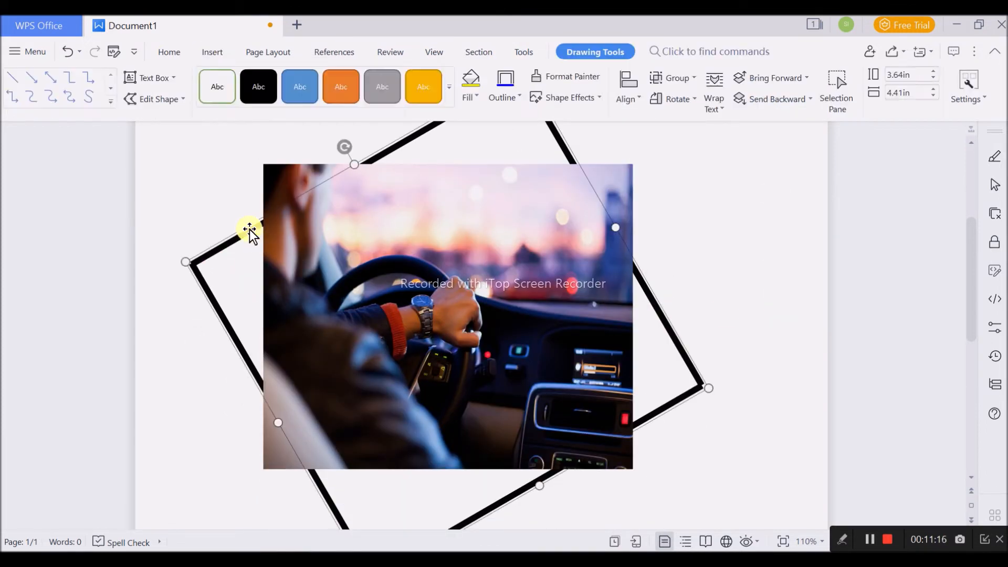
left_click(735, 153)
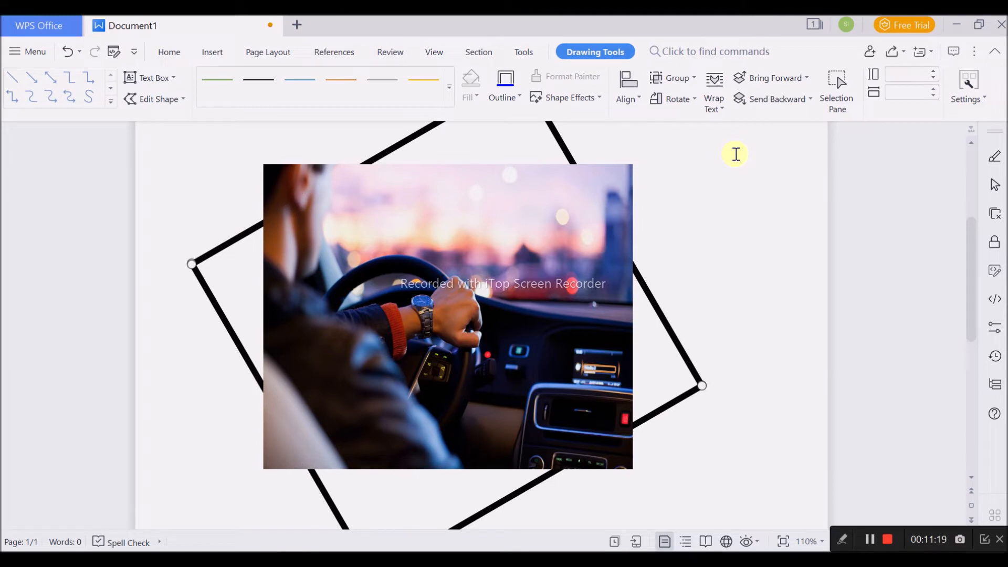
left_click(738, 218)
- Try to bring the upper-left line of the frame forward over the picture
left_click(252, 231)
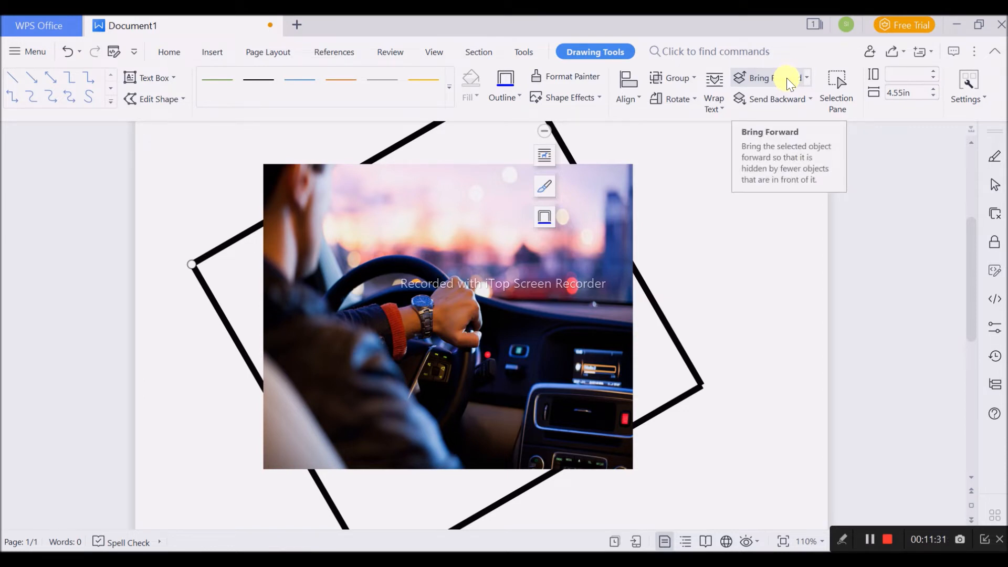
left_click(807, 80)
left_click(787, 102)
left_click(750, 208)
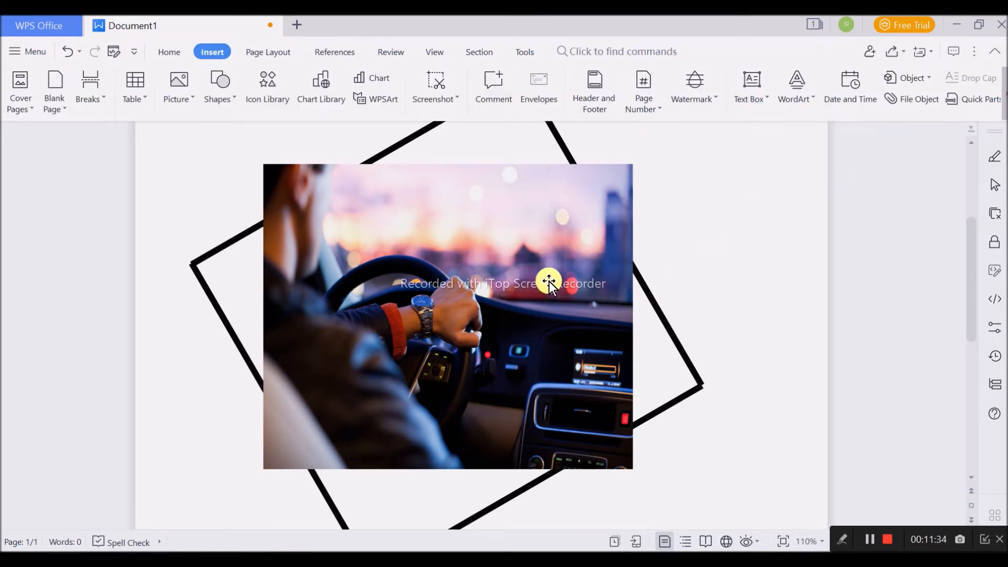
left_click(414, 140)
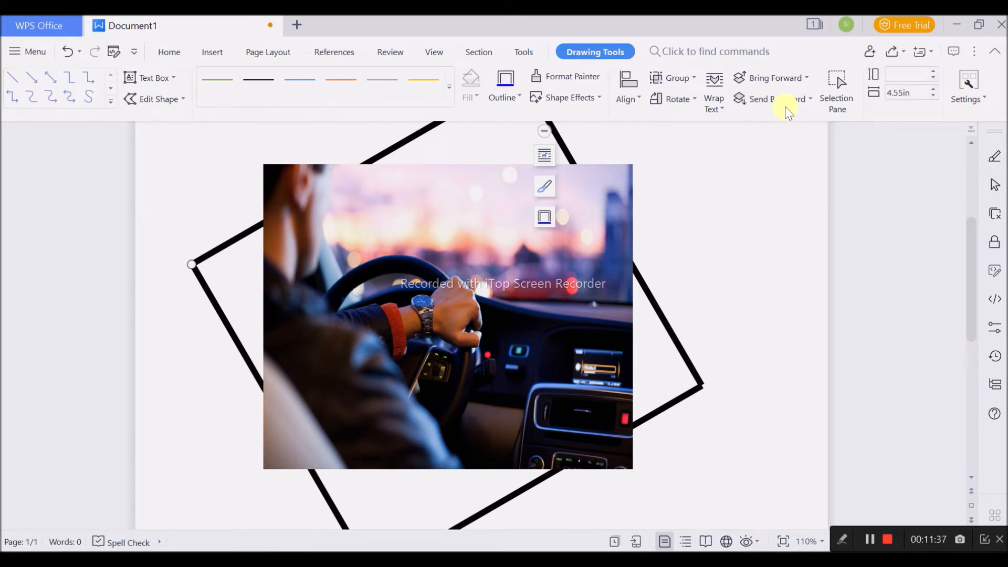
left_click(732, 281)
- Send the picture backward behind all four frame lines
left_click(587, 259)
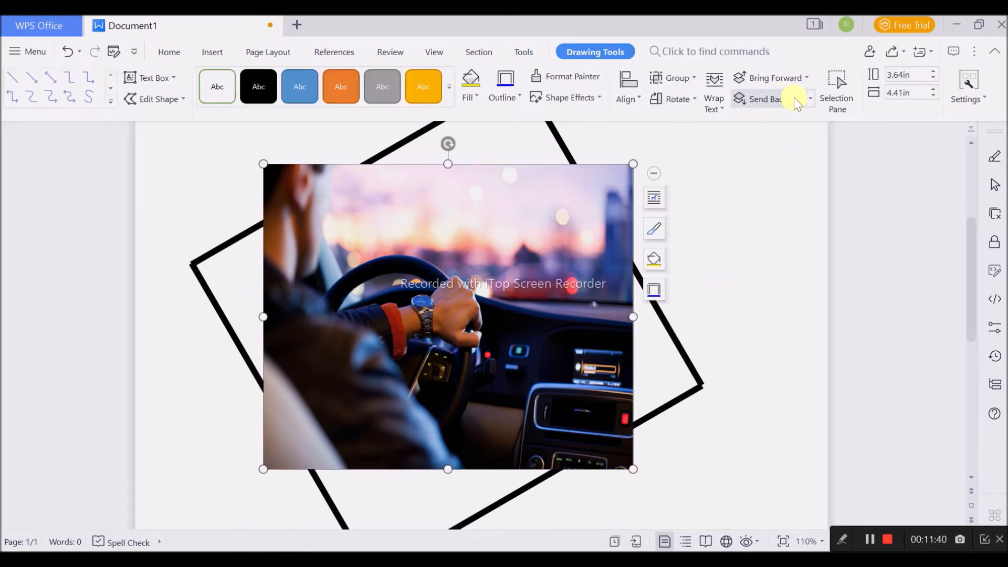
left_click(797, 102)
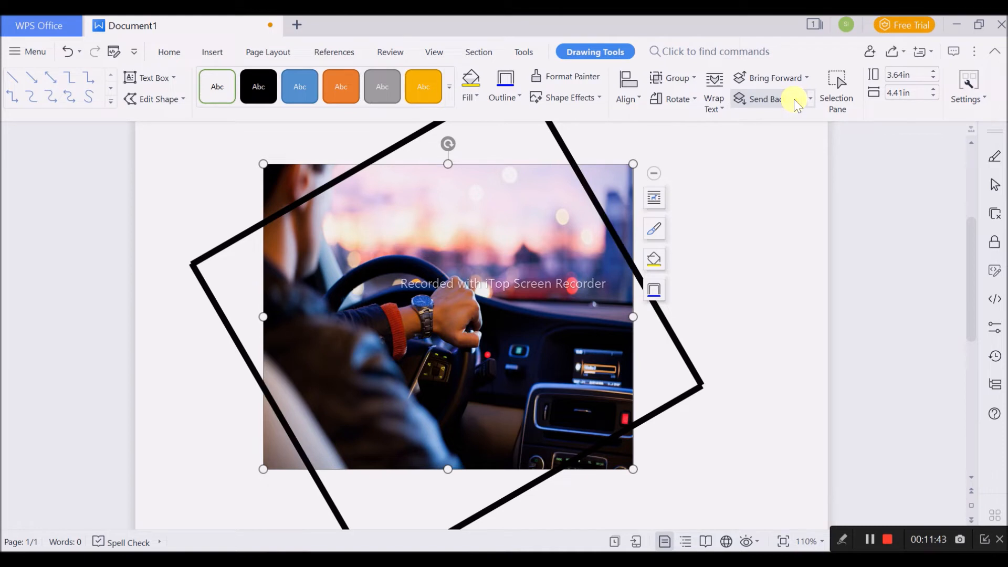
scroll(691, 276, "down", 1)
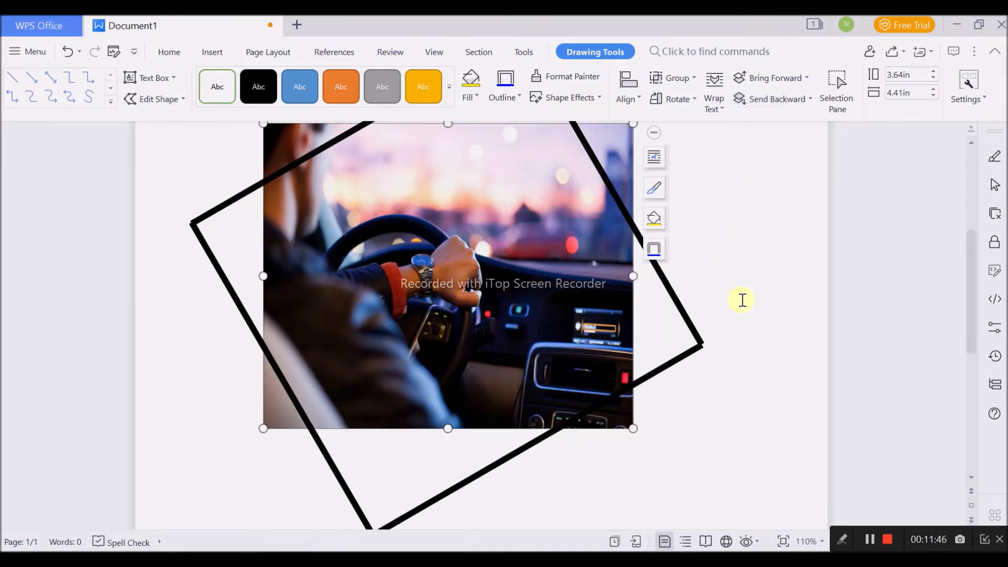
- Bring the picture forward so that it covers only the upper-right line of the frame
scroll(738, 295, "up", 2)
left_click(765, 78)
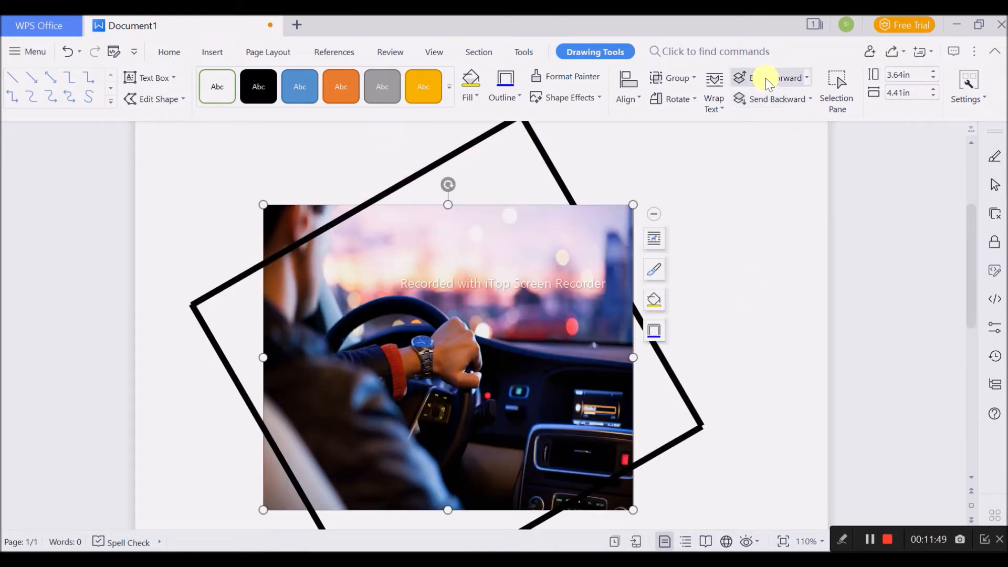
left_click(737, 274)
- Send the lower-left frame line backward behind the picture and bring the lower-right line forward
scroll(737, 274, "down", 2)
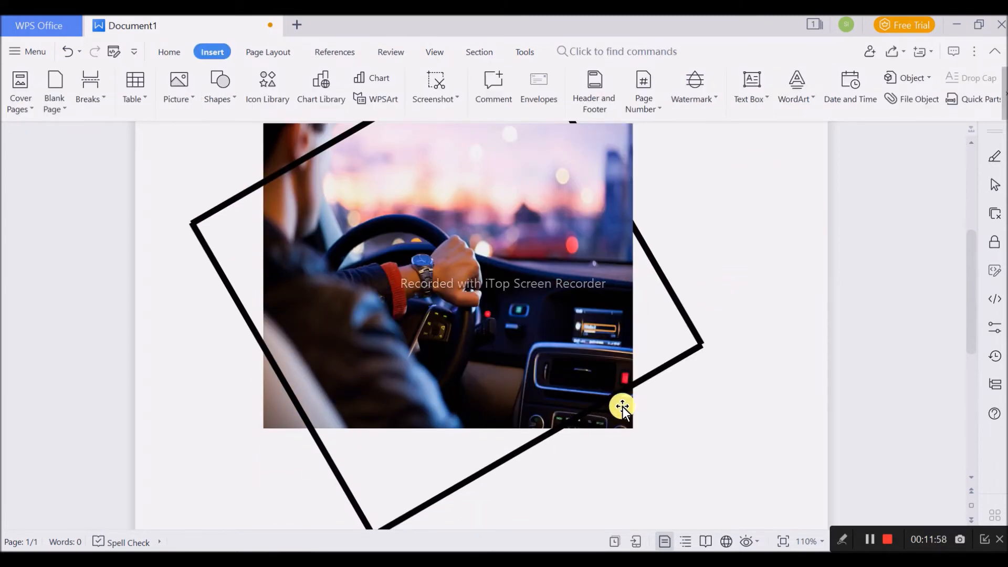
scroll(630, 406, "down", 1, "ctrl")
scroll(631, 406, "down", 5)
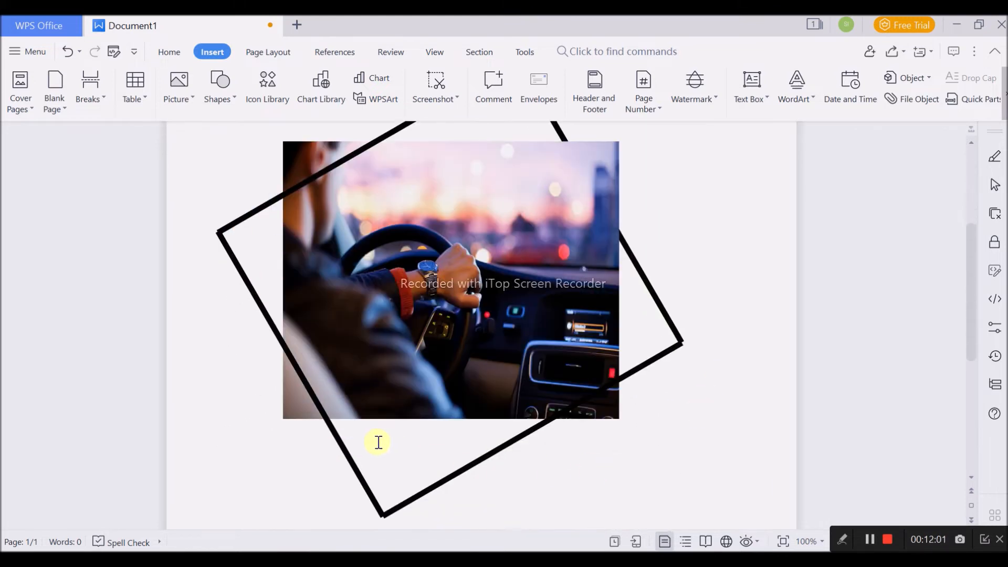
left_click(352, 461)
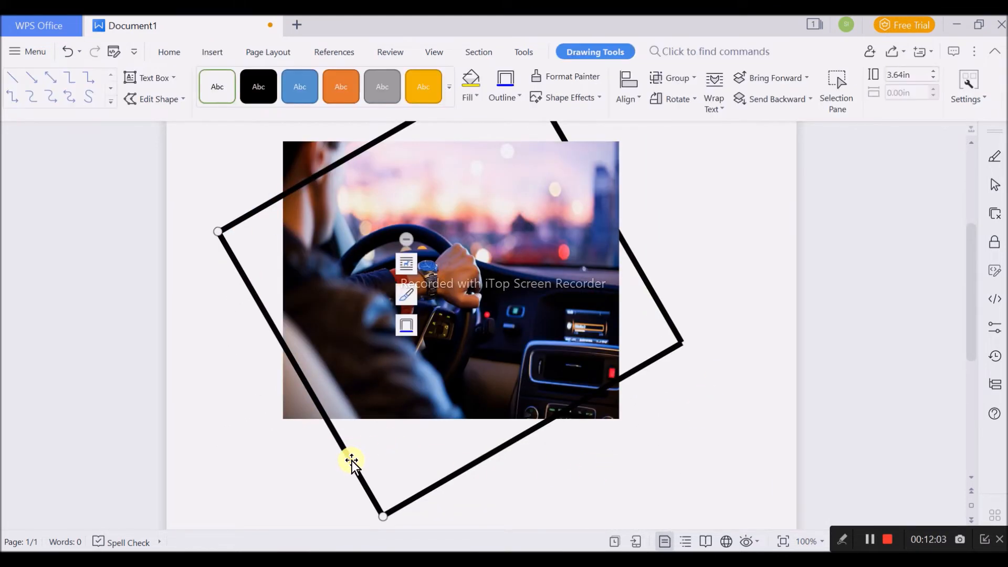
left_click(772, 101)
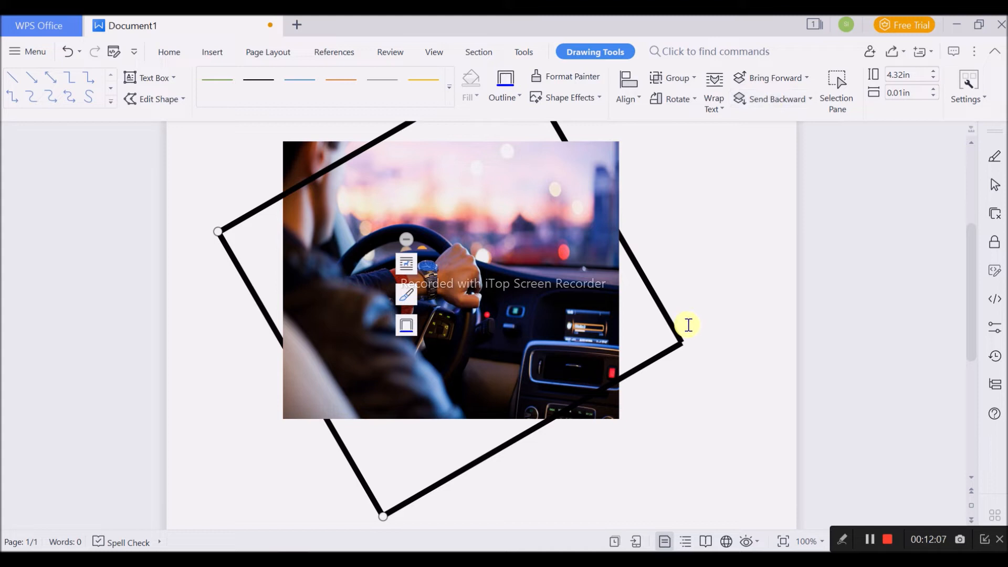
left_click(644, 366)
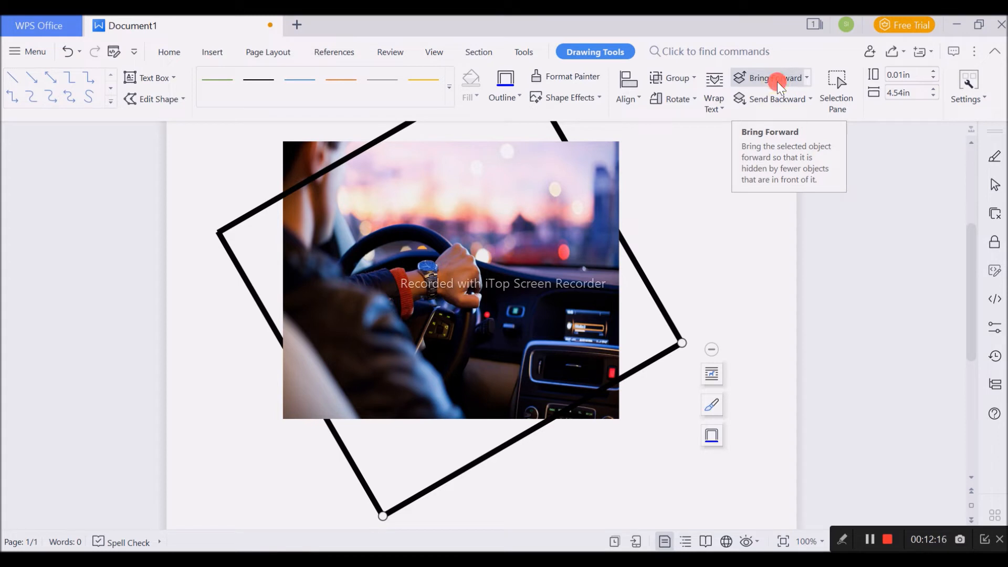
left_click(764, 345)
- Group the picture and the four frame lines into one object
scroll(770, 362, "up", 1)
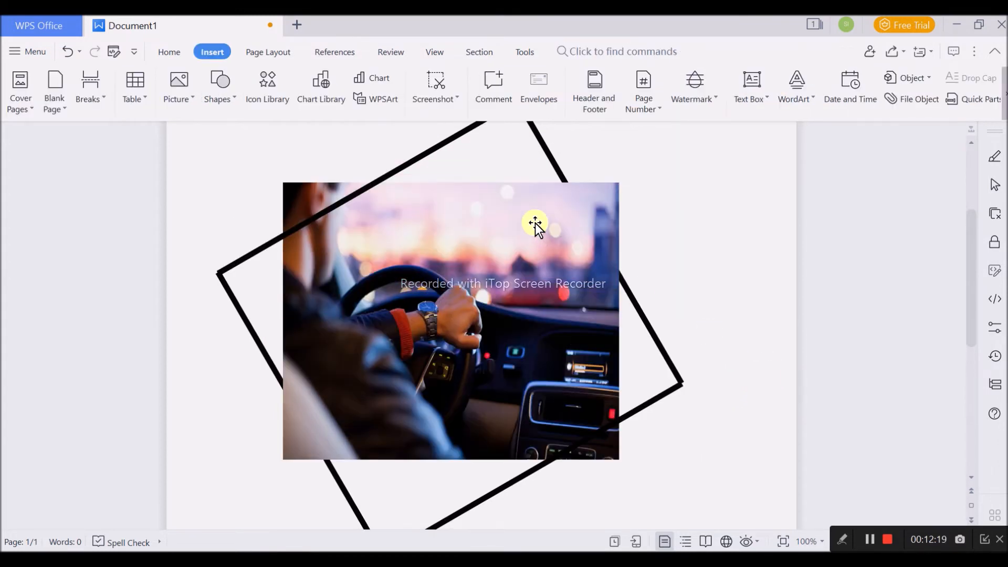
left_click(446, 145)
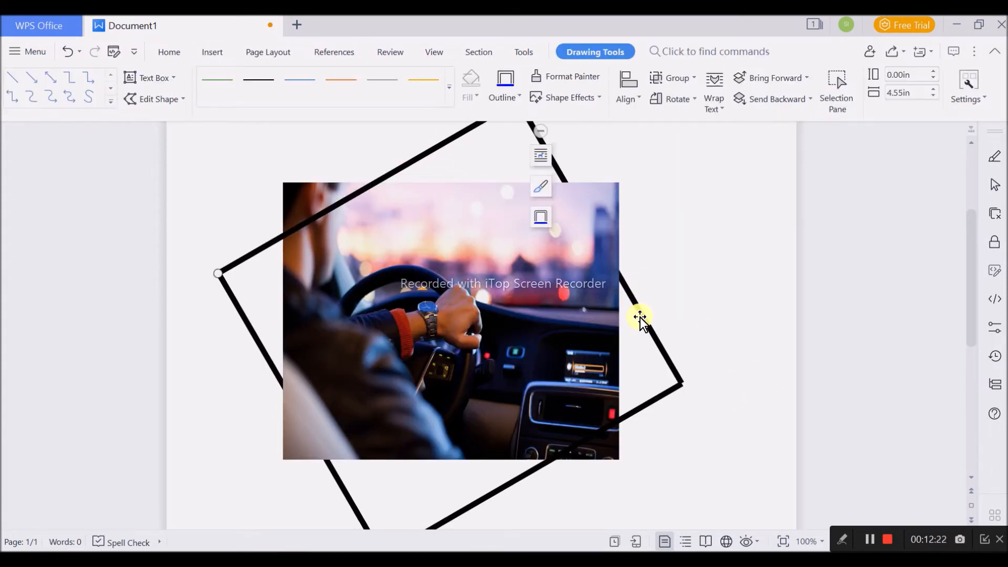
left_click(558, 455, "ctrl")
left_click(346, 504, "ctrl")
left_click(486, 358, "ctrl")
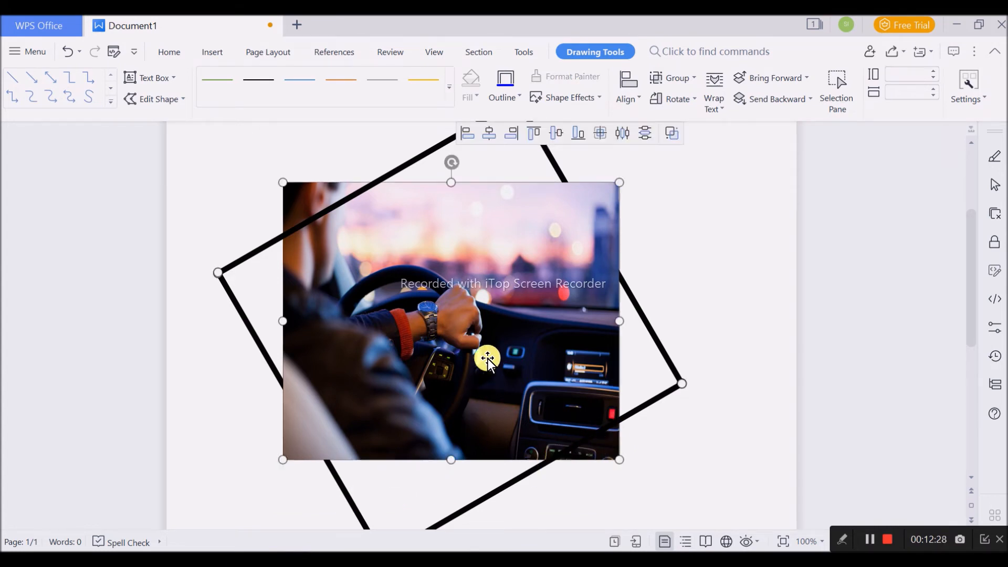
left_click(677, 134)
left_click(779, 387)
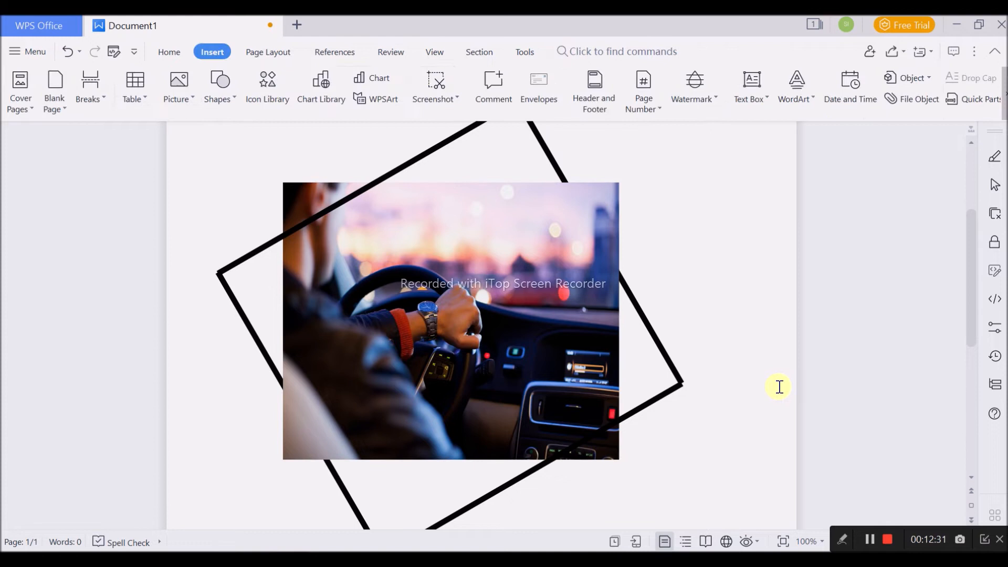
scroll(660, 357, "down", 2)
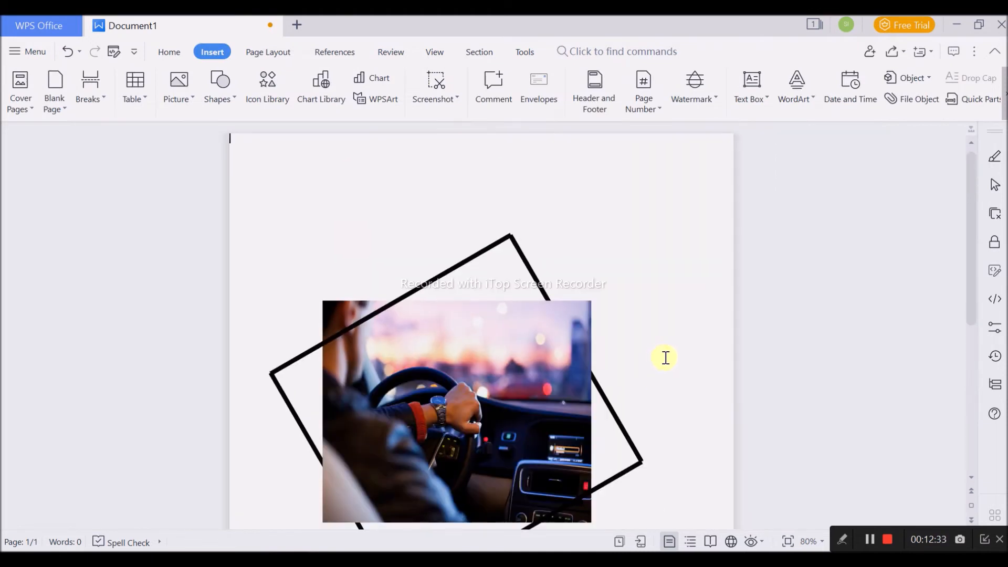
left_click(493, 247)
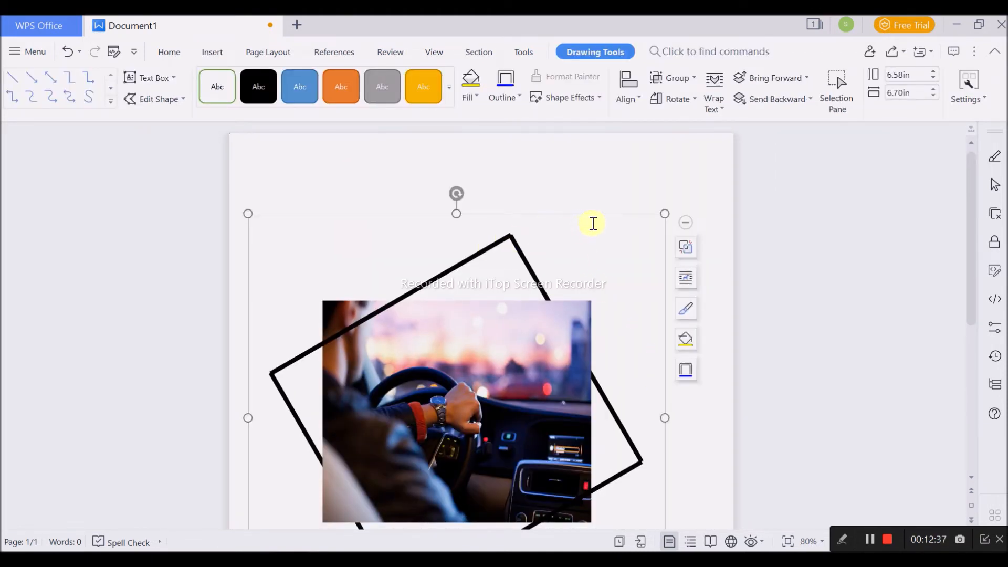
left_click(480, 255)
scroll(587, 265, "down", 3)
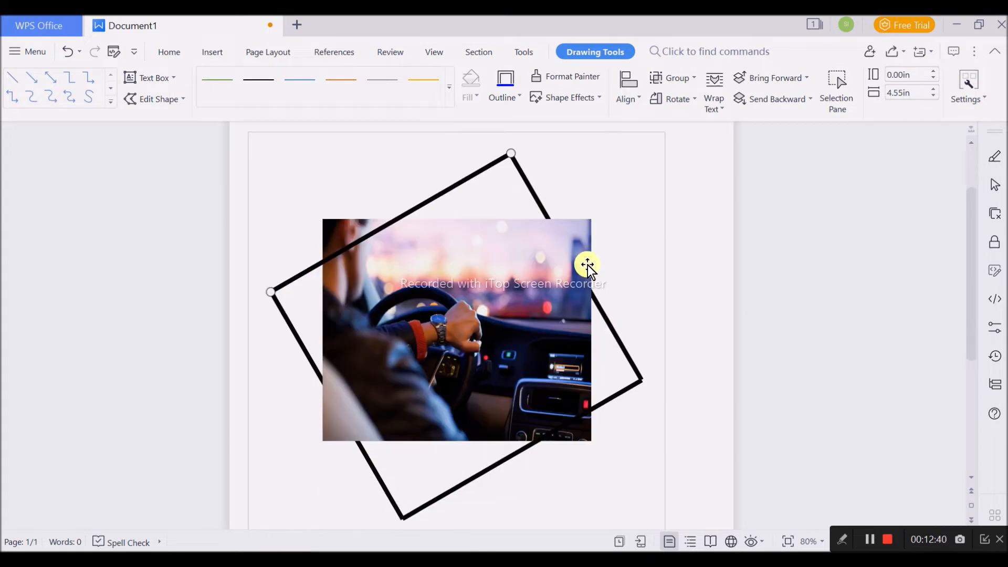
left_click(310, 318, "ctrl")
left_click(446, 454, "ctrl")
scroll(683, 373, "up", 2)
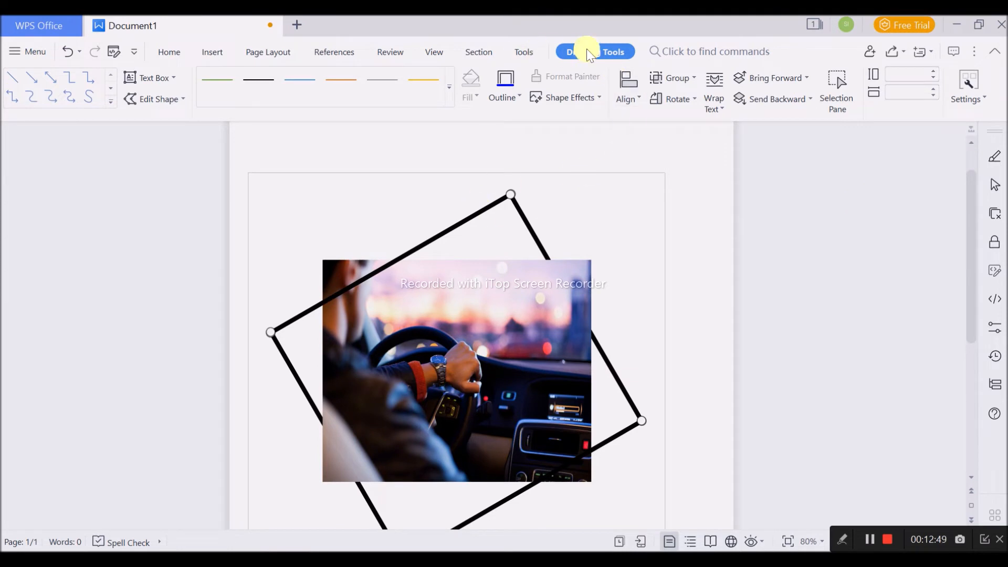
left_click(672, 51)
left_click(530, 52)
left_click(590, 51)
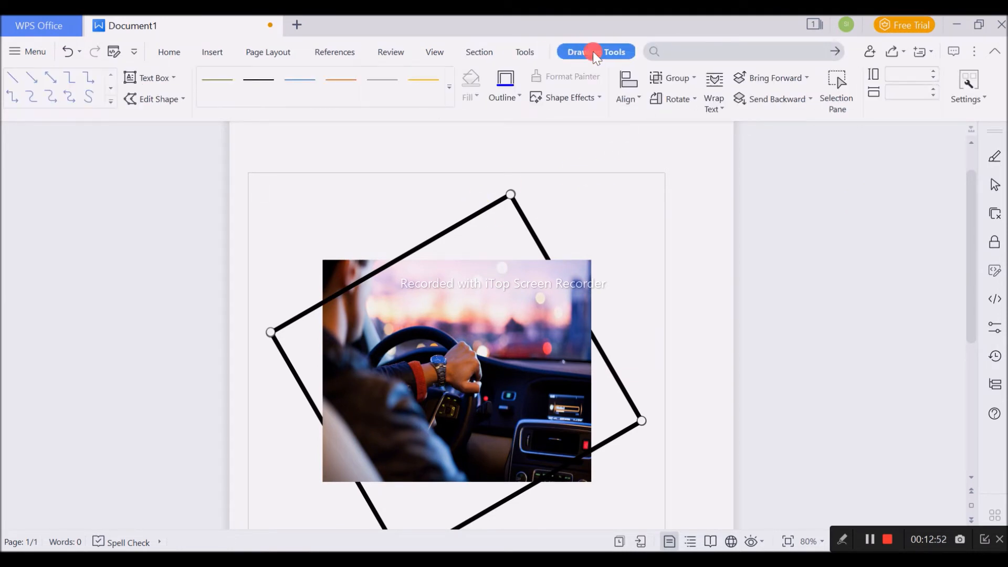
left_click(505, 97)
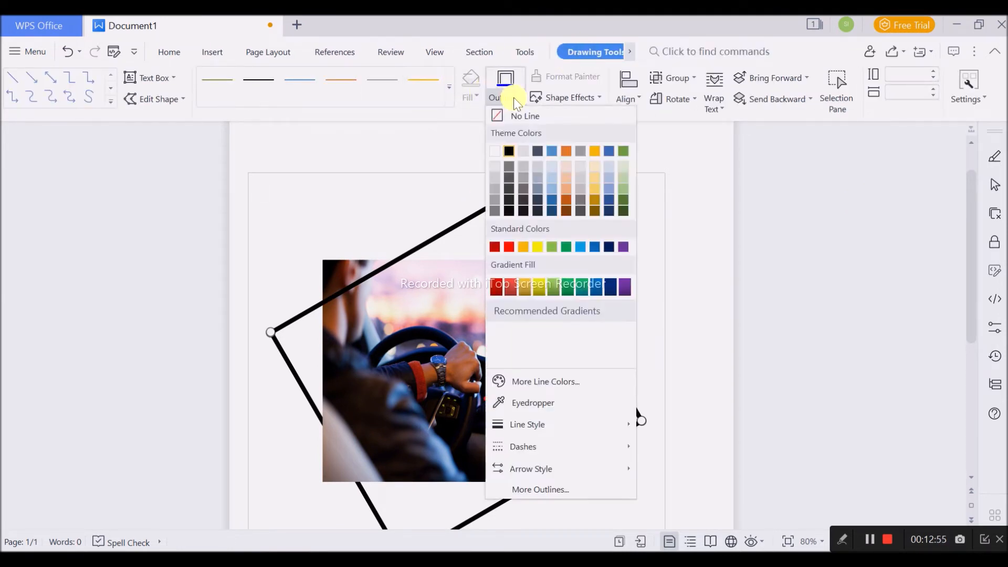
left_click(512, 97)
left_click(512, 96)
left_click(625, 379)
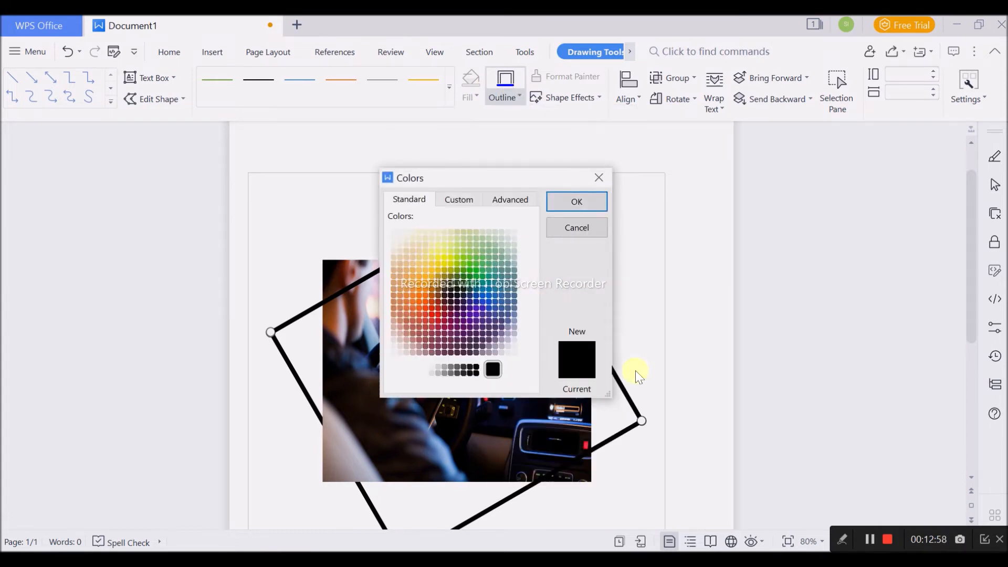
left_click(597, 175)
left_click(694, 284)
left_click(546, 280)
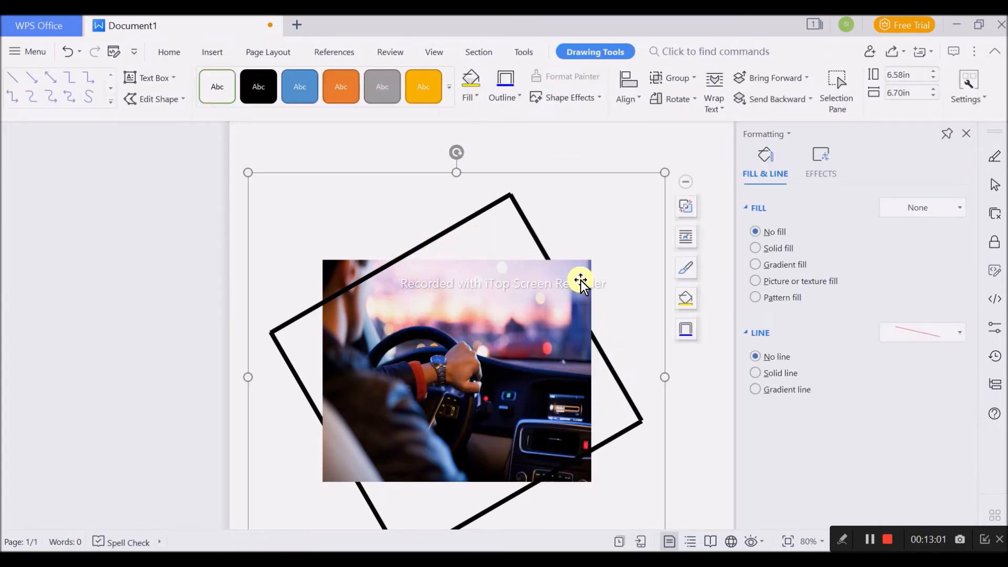
- Recolour the four frame lines inside the group dark blue
left_click(517, 207)
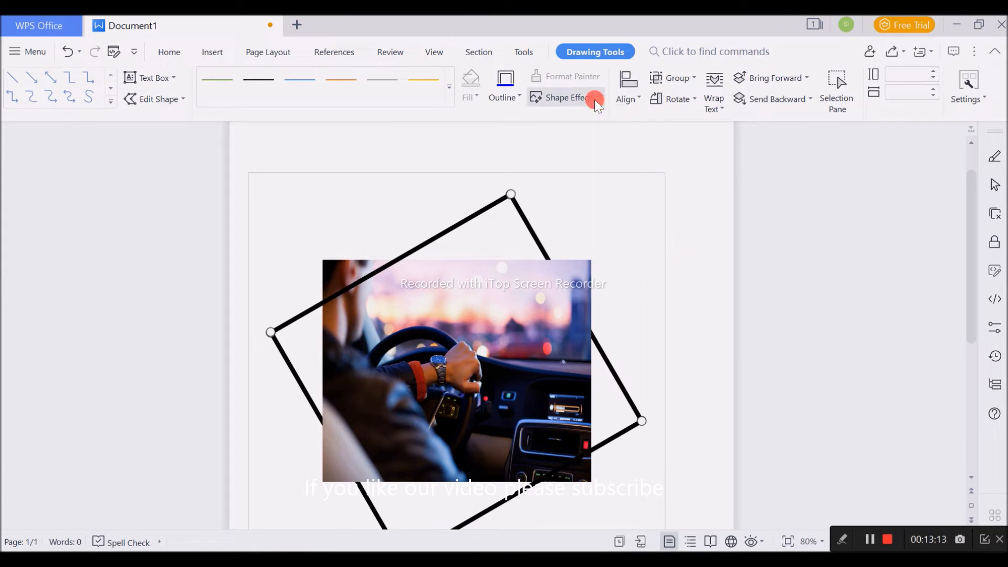
left_click(510, 97)
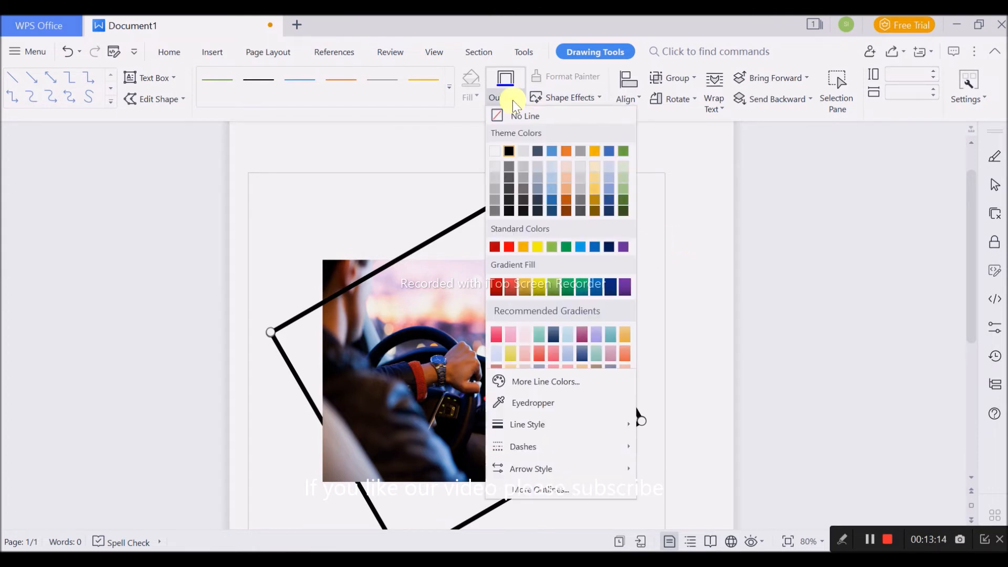
left_click(553, 203)
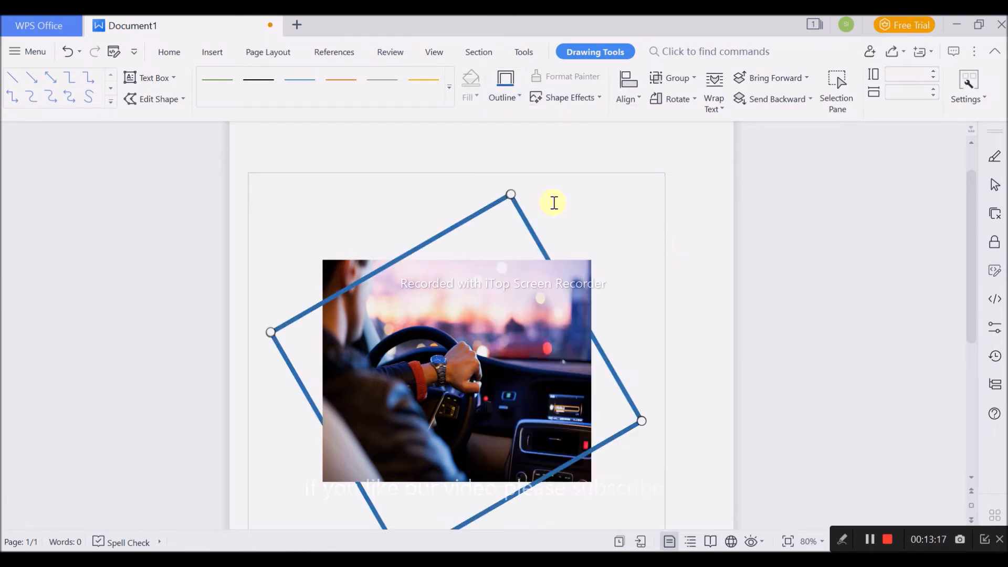
left_click(649, 275)
- Set the transparency of the car picture fill to 46%
double_click(519, 383)
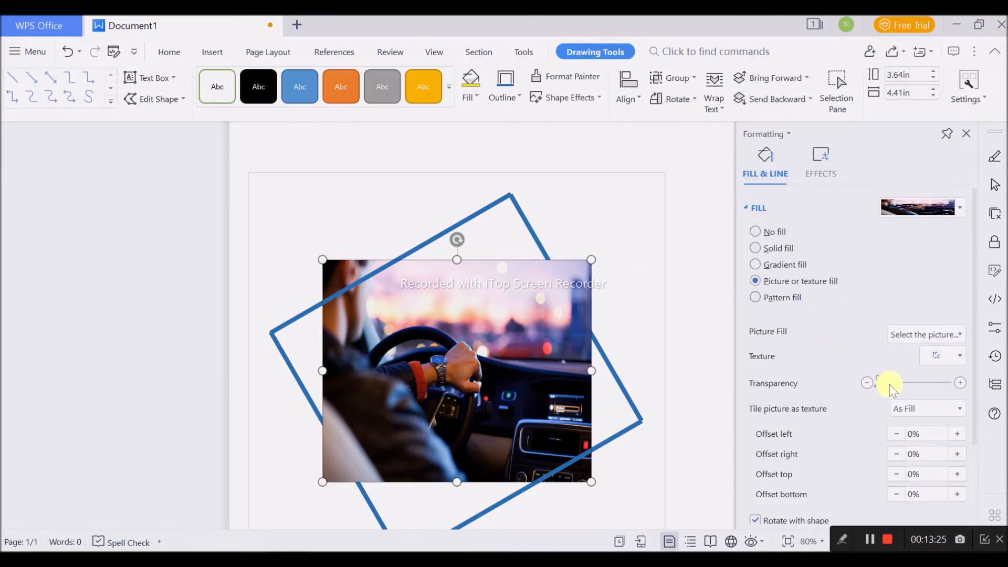
left_click_drag(878, 384, 910, 382)
left_click(704, 313)
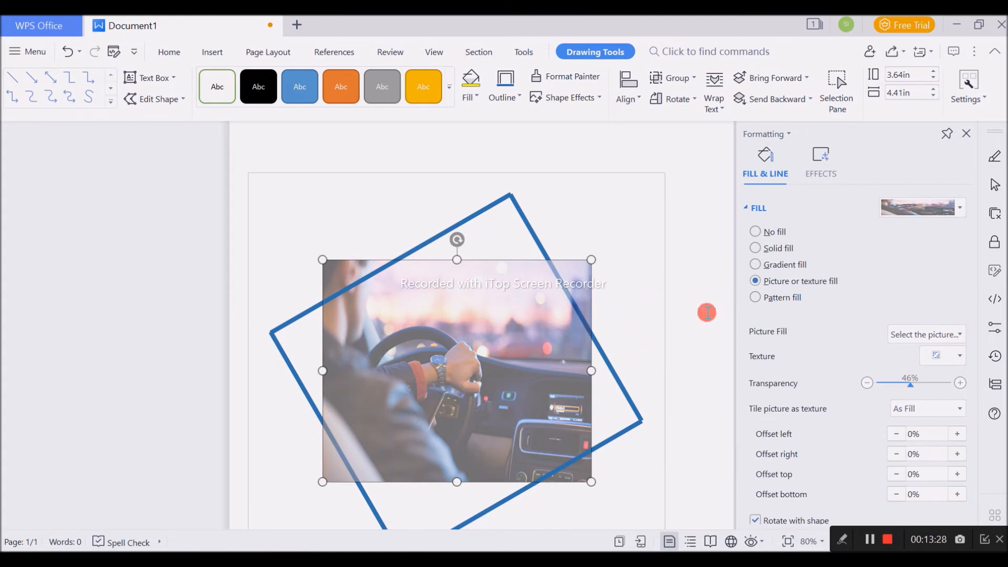
left_click(869, 539)
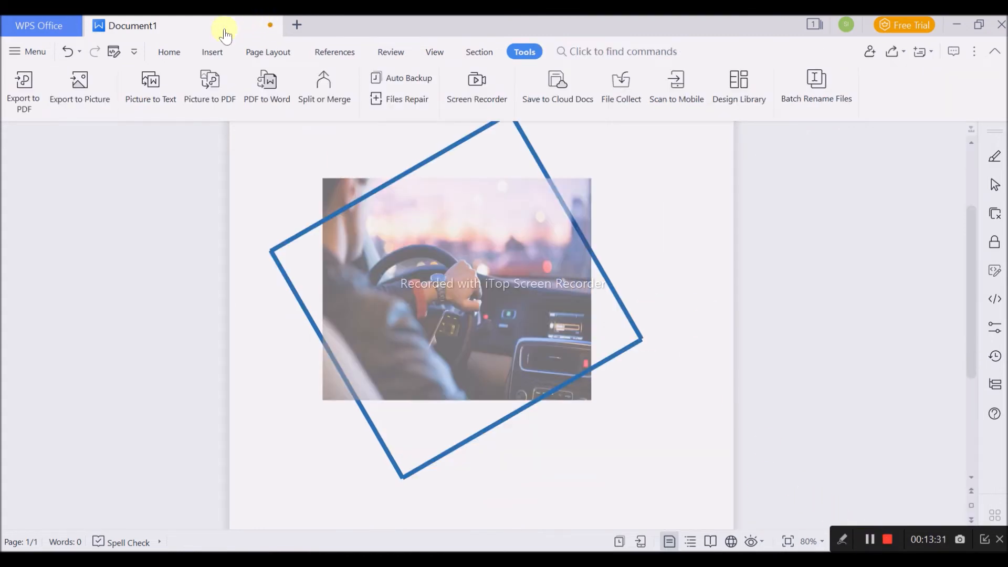
- Draw a right triangle about 8.68 in high and 9.37 in wide over the lower part of the page
left_click(212, 51)
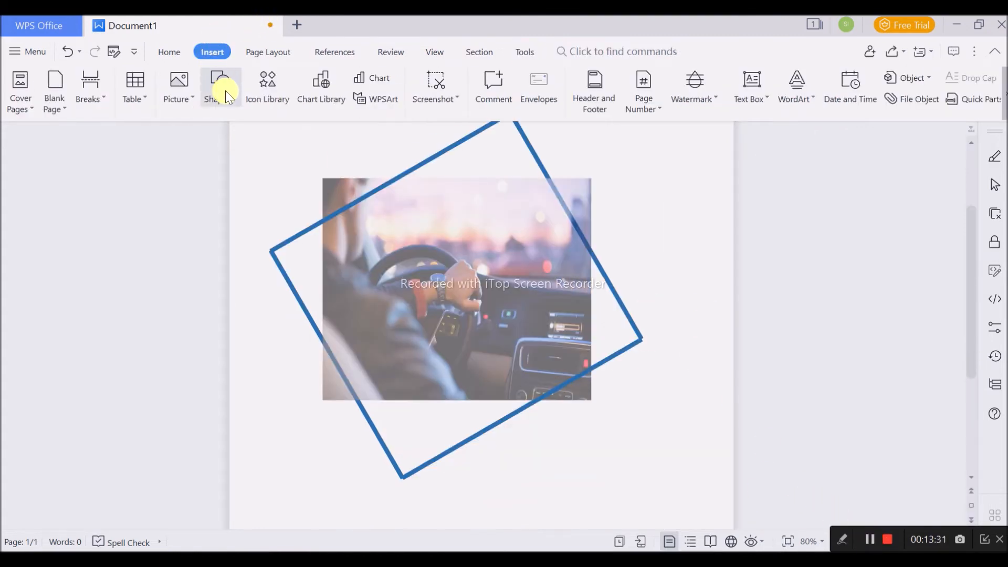
left_click(220, 87)
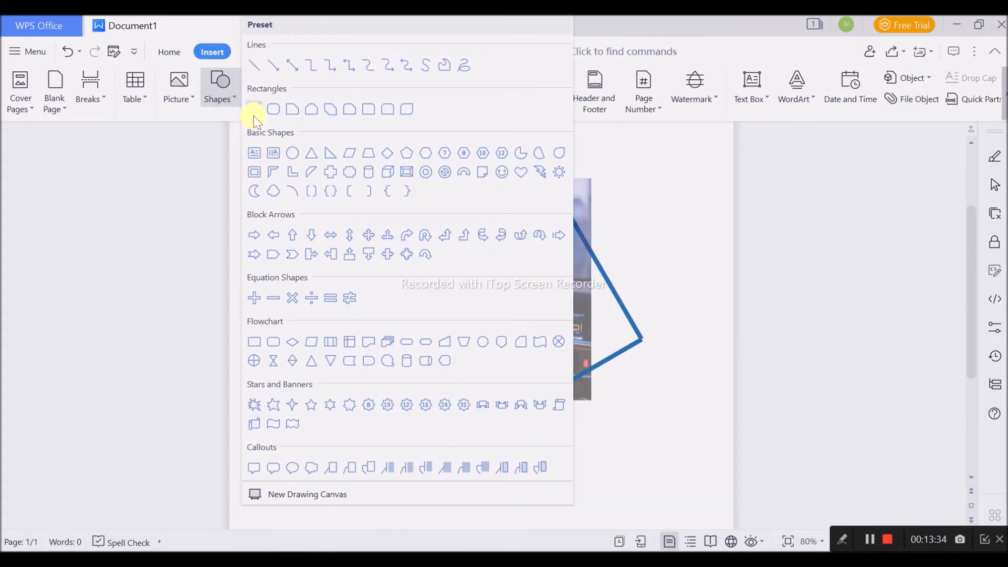
left_click(329, 155)
mouse_move(234, 207)
left_mouse_down()
mouse_move(439, 489)
mouse_move(633, 546)
mouse_move(659, 533)
mouse_move(730, 535)
left_mouse_up()
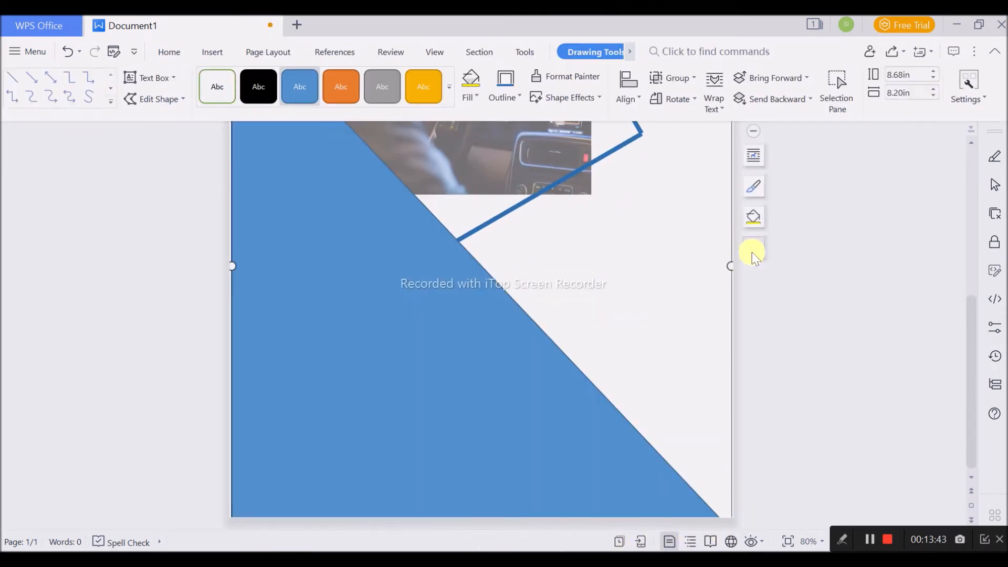
left_click_drag(728, 268, 799, 260)
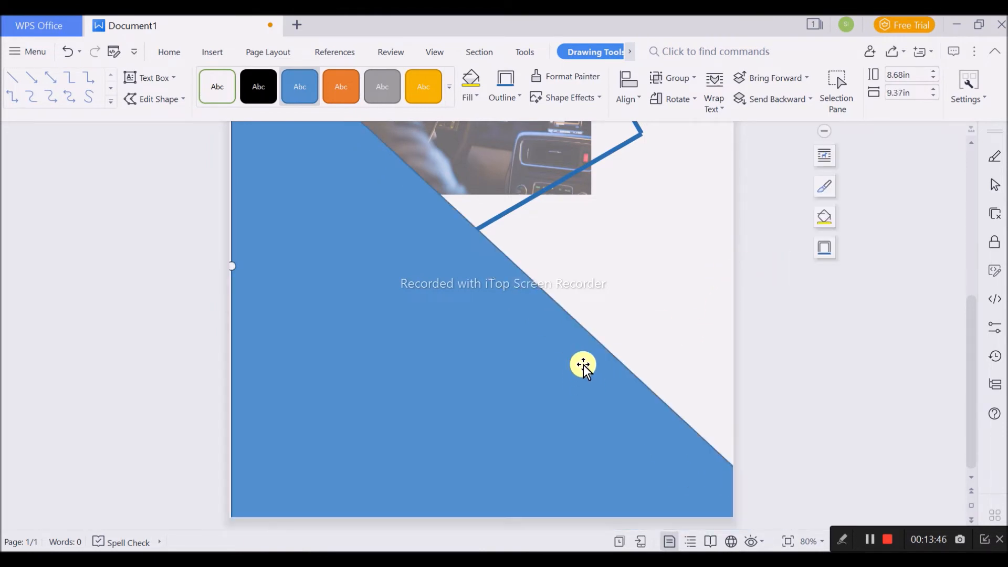
- Send the blue triangle backward behind the picture and frame group
scroll(524, 335, "down", 3)
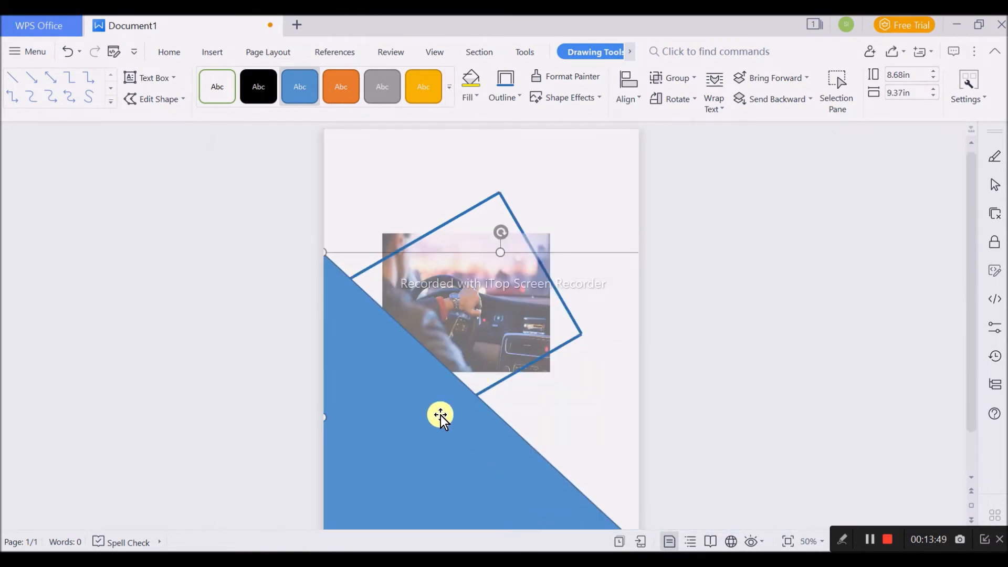
double_click(440, 416)
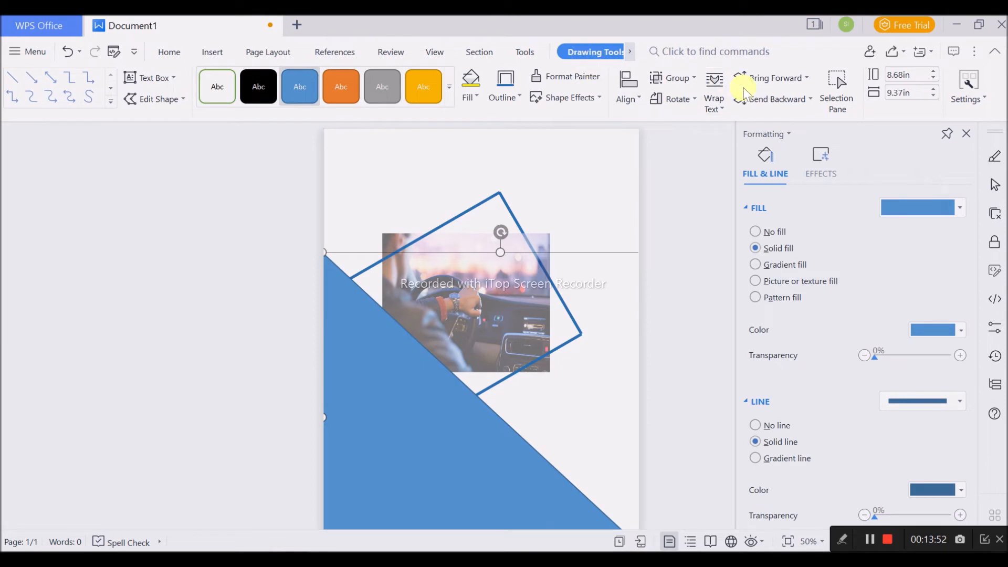
left_click(773, 94)
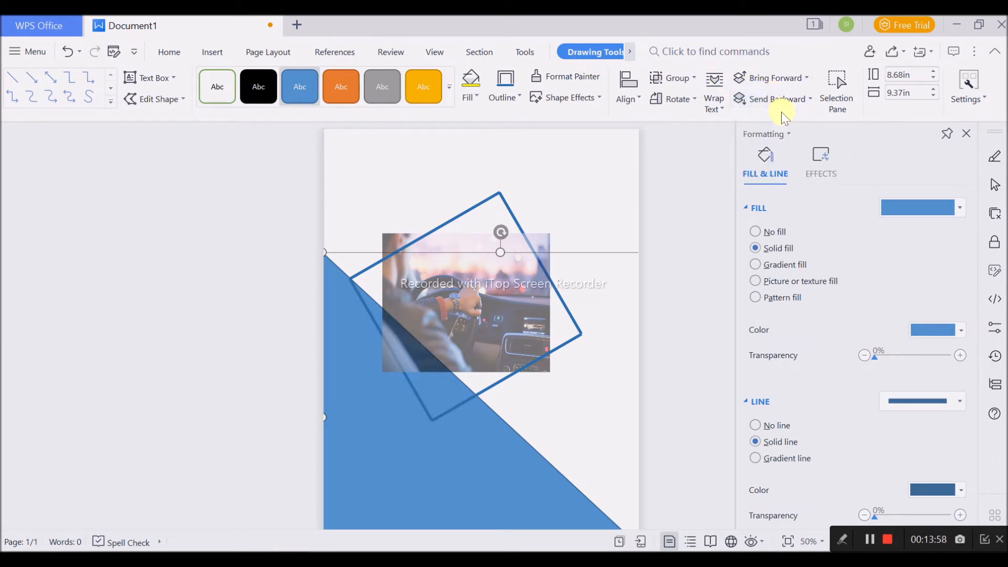
- Shrink the triangle to about 6.58 in high and 6.32 in wide and fit it into the page's lower-left corner
scroll(494, 412, "down", 2)
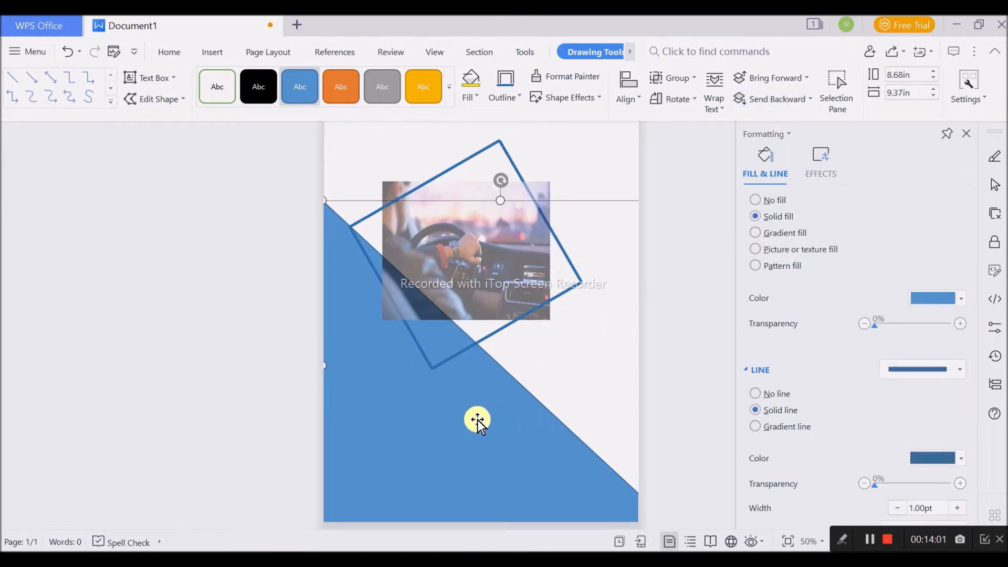
left_click_drag(625, 200, 503, 287)
left_click_drag(338, 434, 392, 426)
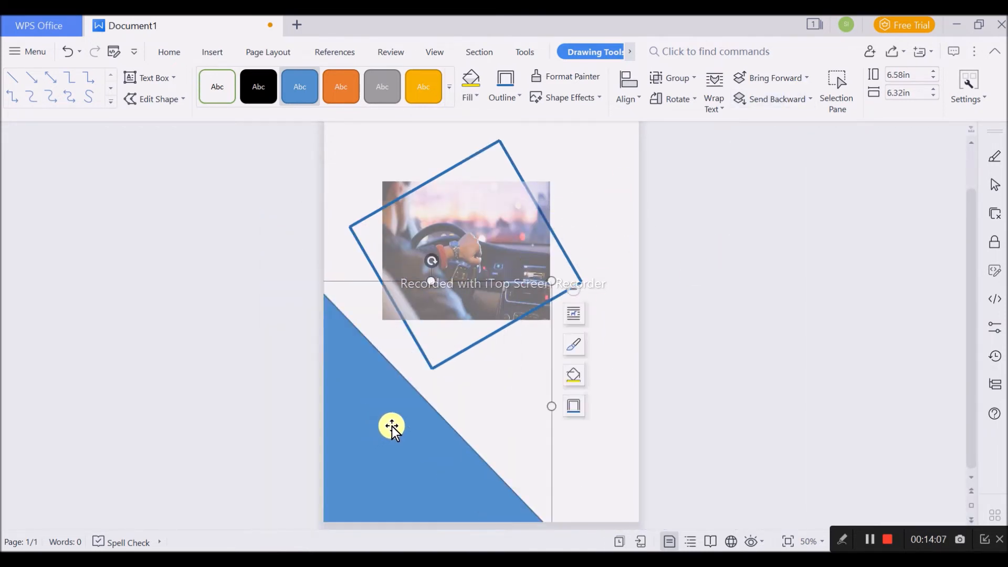
right_click(438, 432)
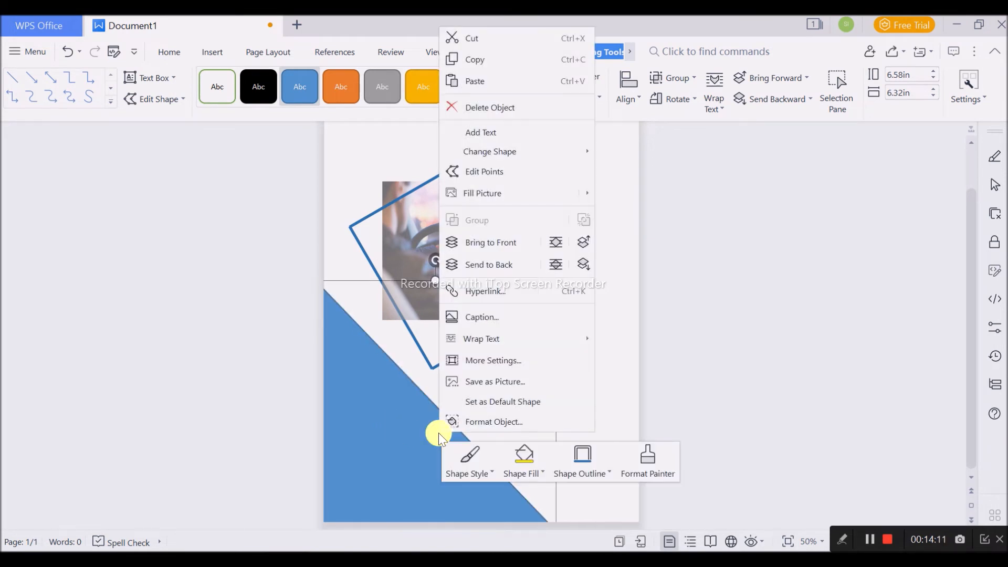
left_click(710, 411)
left_click(439, 445)
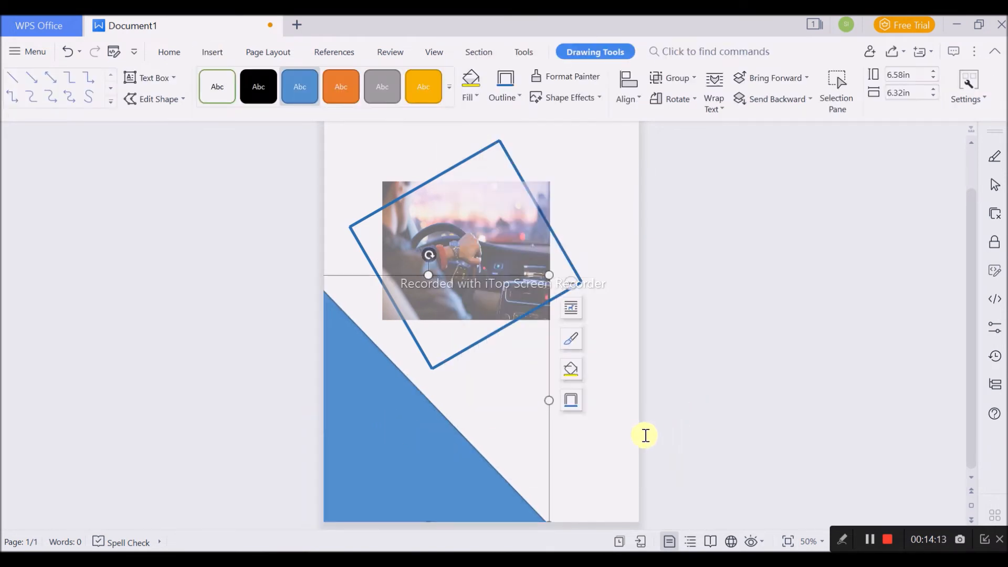
left_click(720, 361)
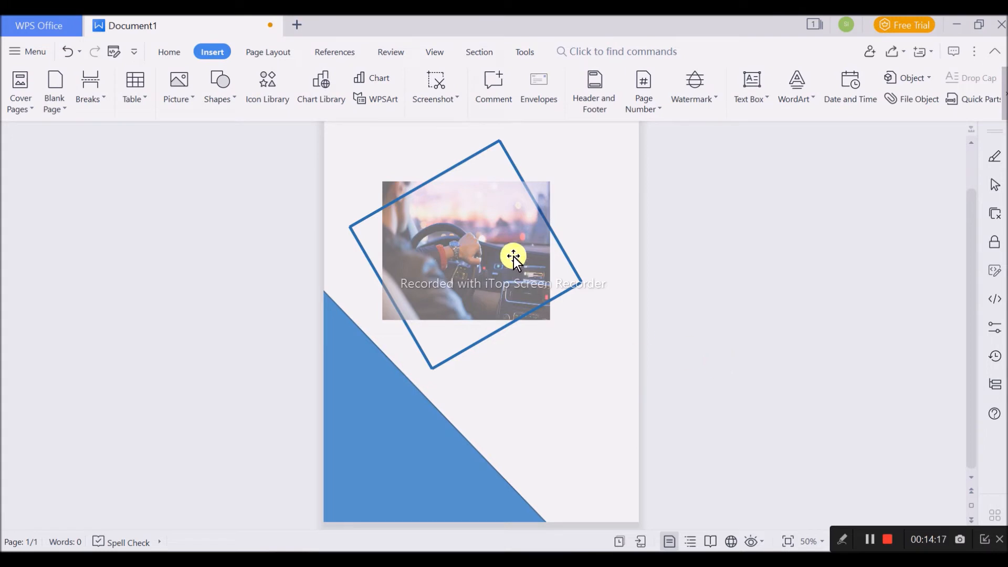
- Set the transparency of the car picture fill to 2%
left_click(579, 282)
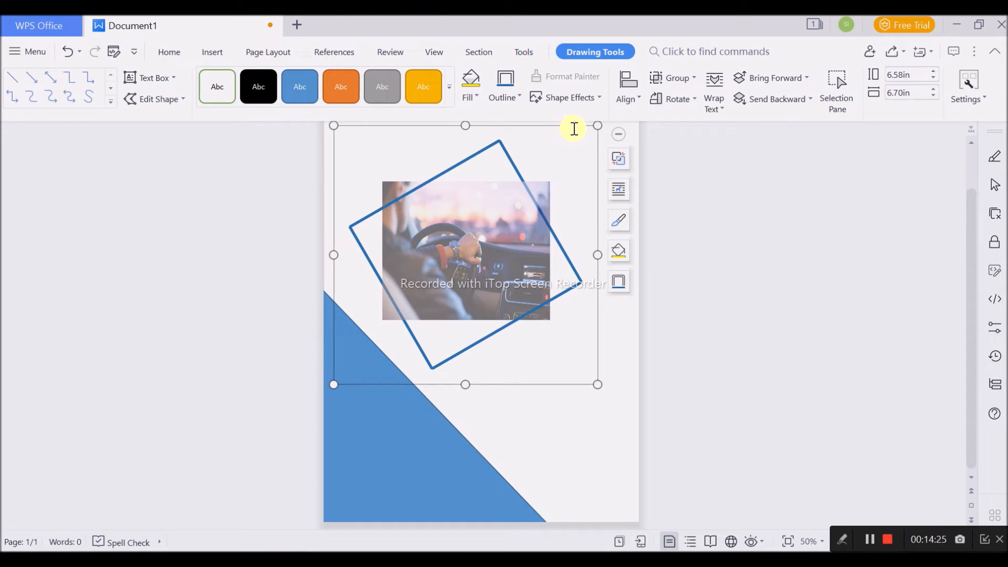
double_click(520, 229)
left_click(525, 231)
double_click(515, 234)
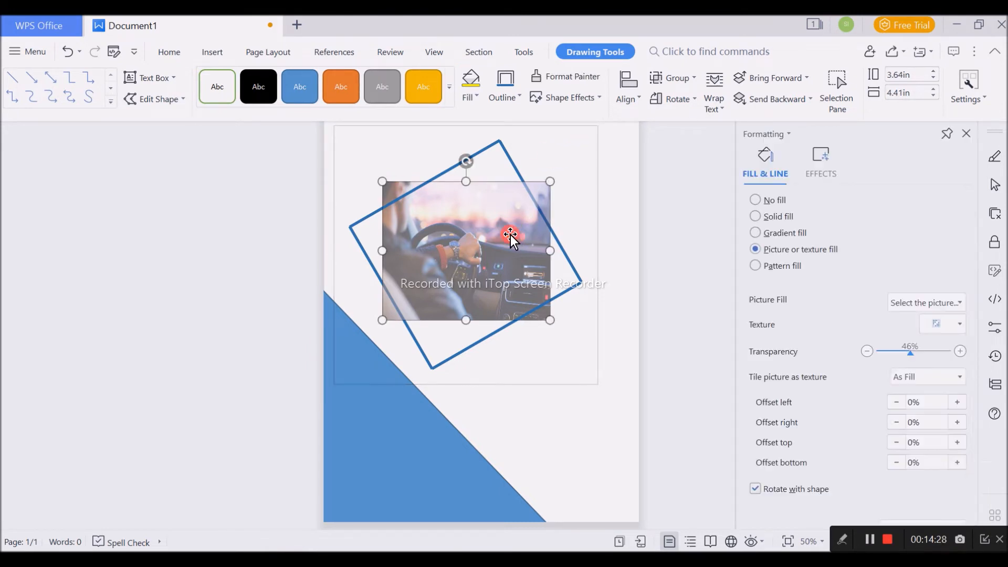
left_click_drag(920, 356, 875, 361)
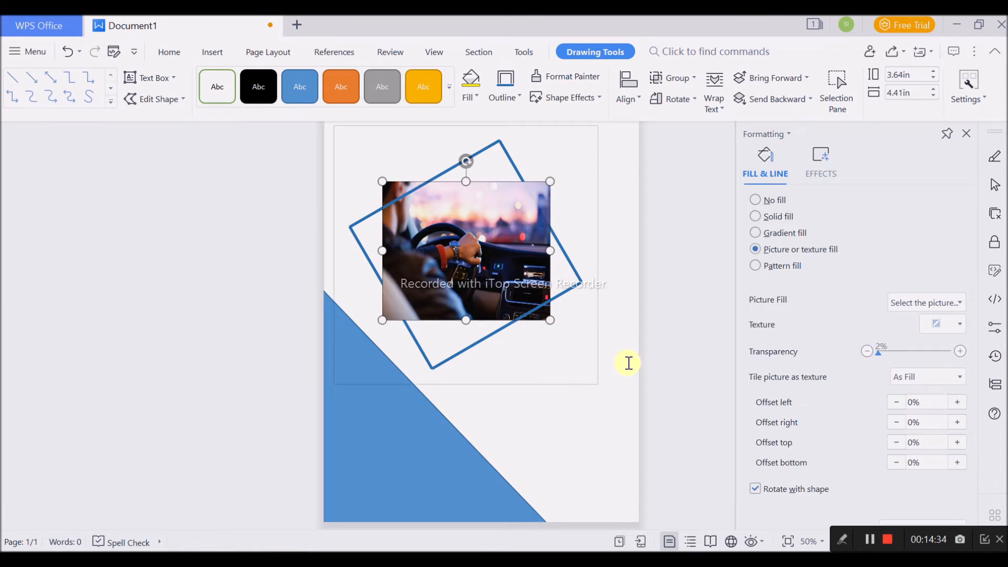
left_click(682, 345)
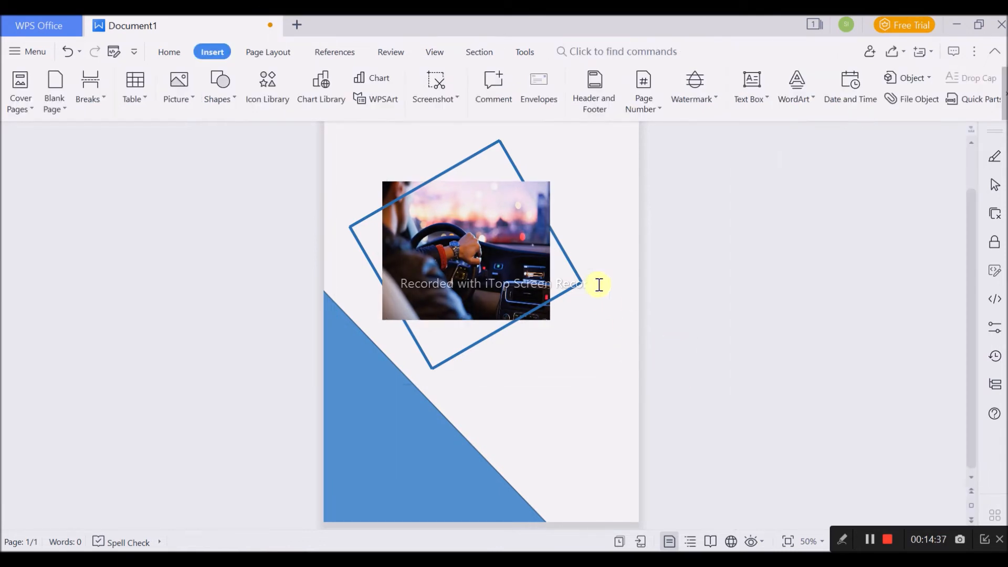
- Select all four frame lines together inside the group
left_click(575, 266)
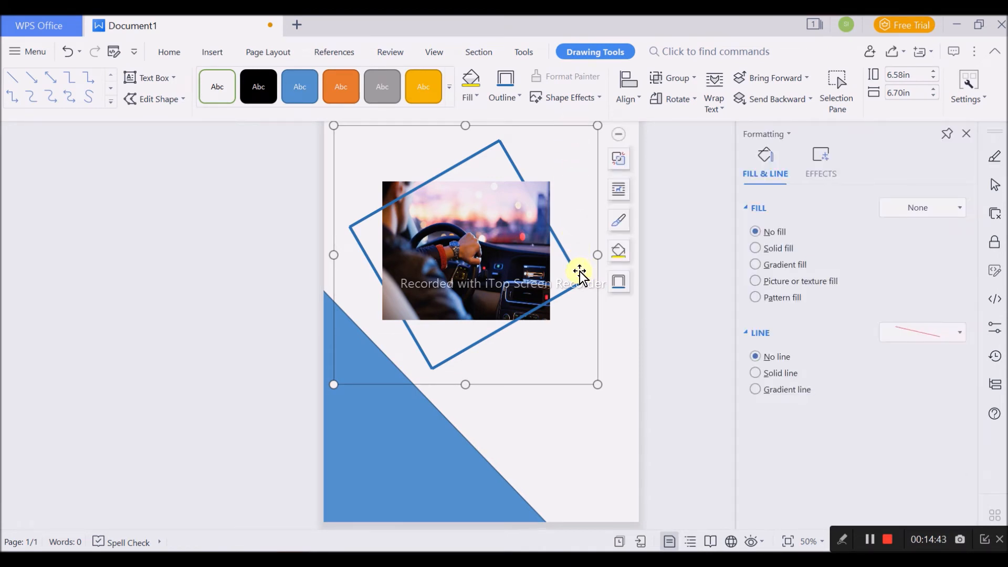
left_click(576, 272)
left_click(450, 168, "shift")
left_click(422, 352, "shift")
left_click(478, 342, "shift")
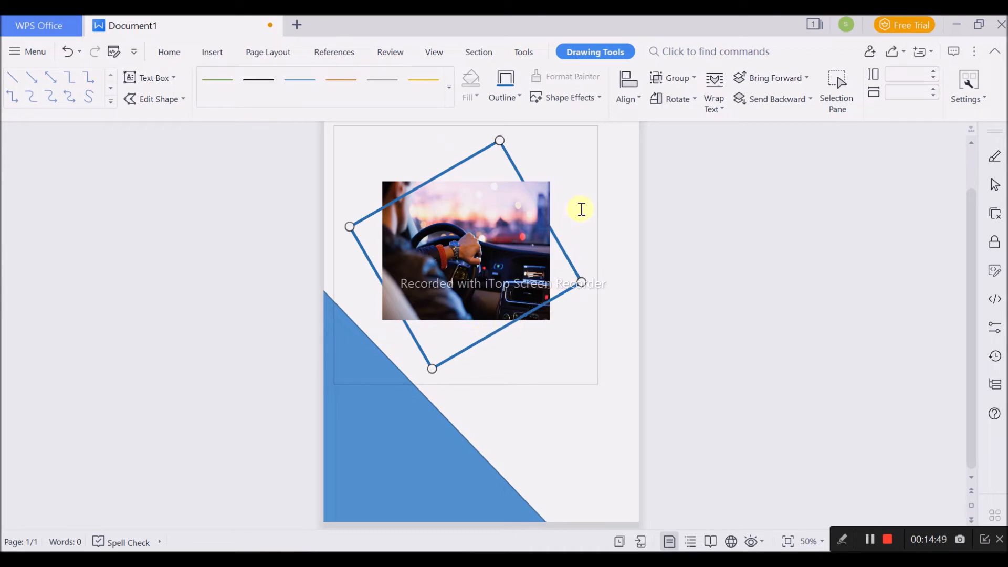
left_click(517, 99)
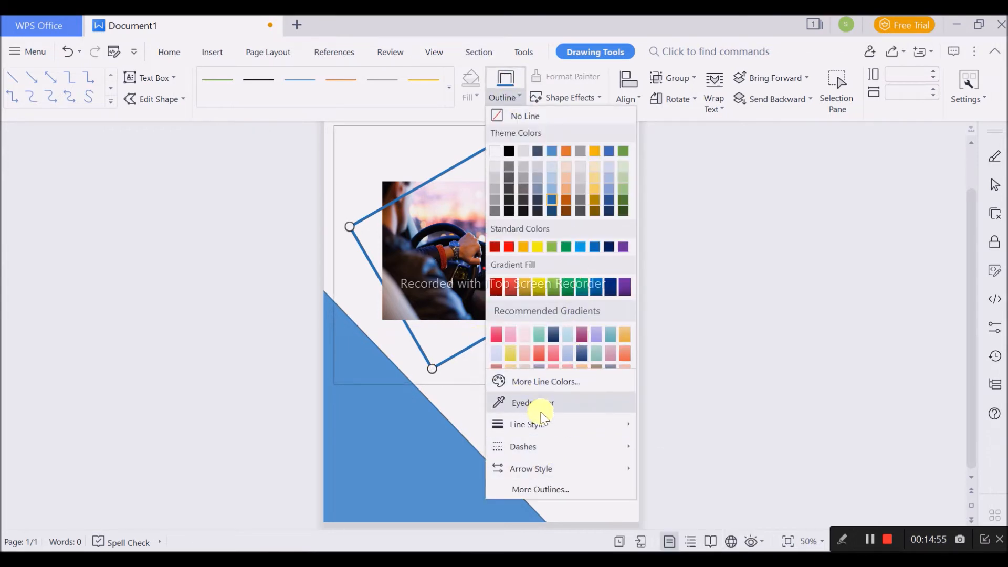
mouse_move(528, 422)
left_click(746, 512)
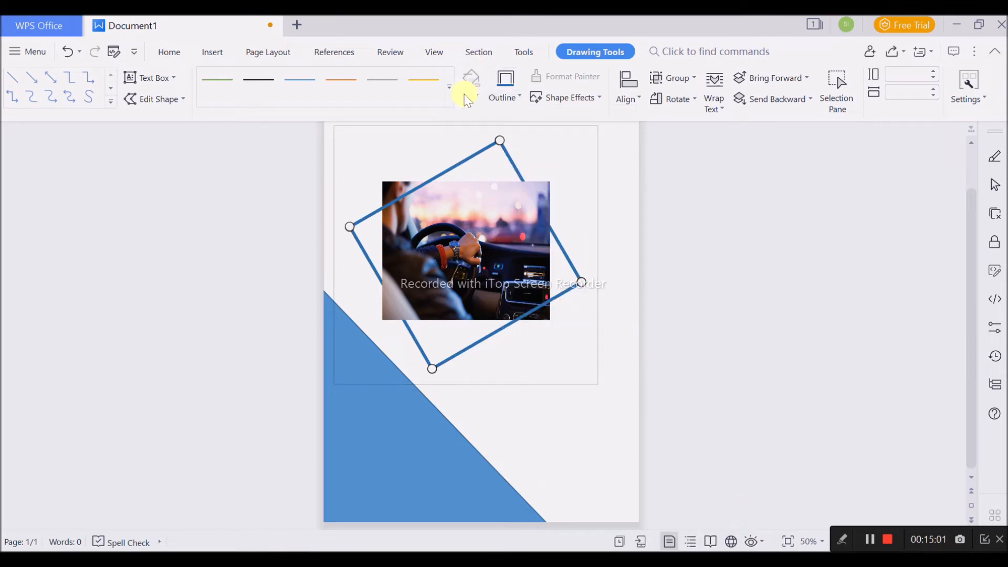
left_click(449, 88)
left_click(357, 205)
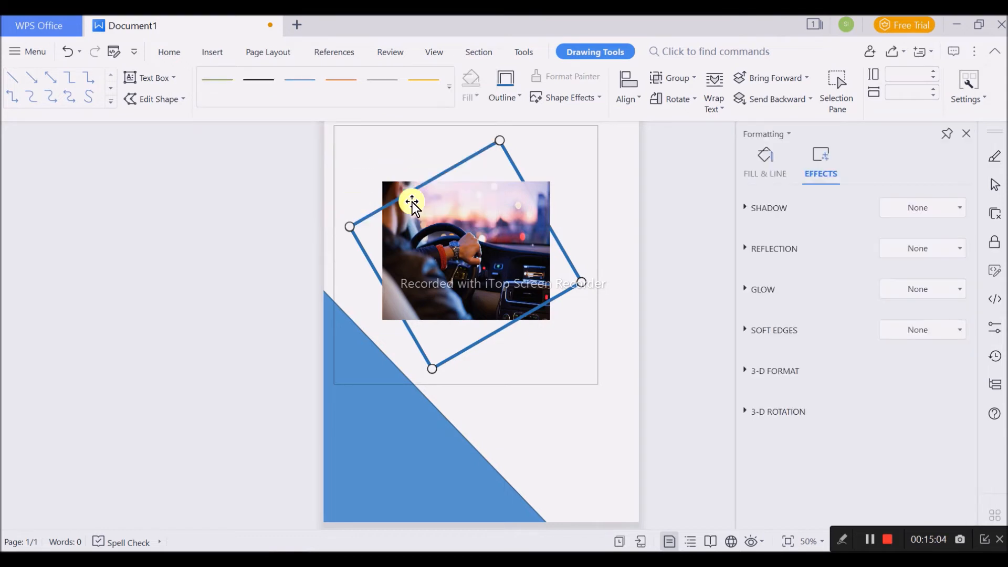
- Increase the width of the four selected frame lines to 9 pt
left_click(770, 163)
scroll(928, 407, "down", 2)
left_click(961, 410)
left_click(961, 409)
left_click(961, 410)
left_click(961, 409)
left_click(961, 409)
left_click(961, 409)
left_click(961, 409)
left_click(959, 408)
left_click(959, 409)
left_click(959, 409)
left_click(959, 408)
left_click(958, 409)
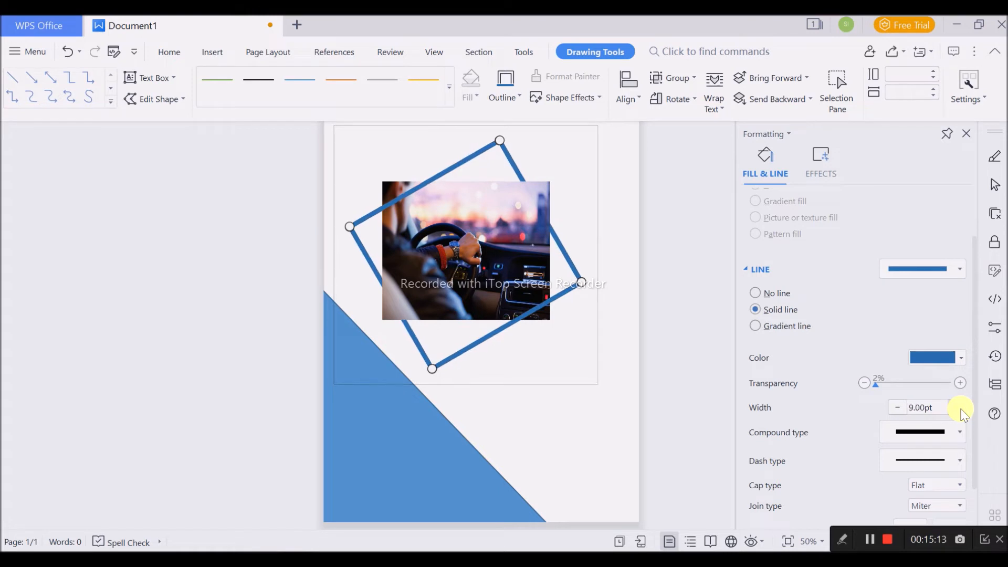
- Apply a shadow preset with a 45° angle, 3 pt distance and 4 pt blur to the selected frame lines
left_click(840, 166)
left_click(920, 205)
left_click(898, 294)
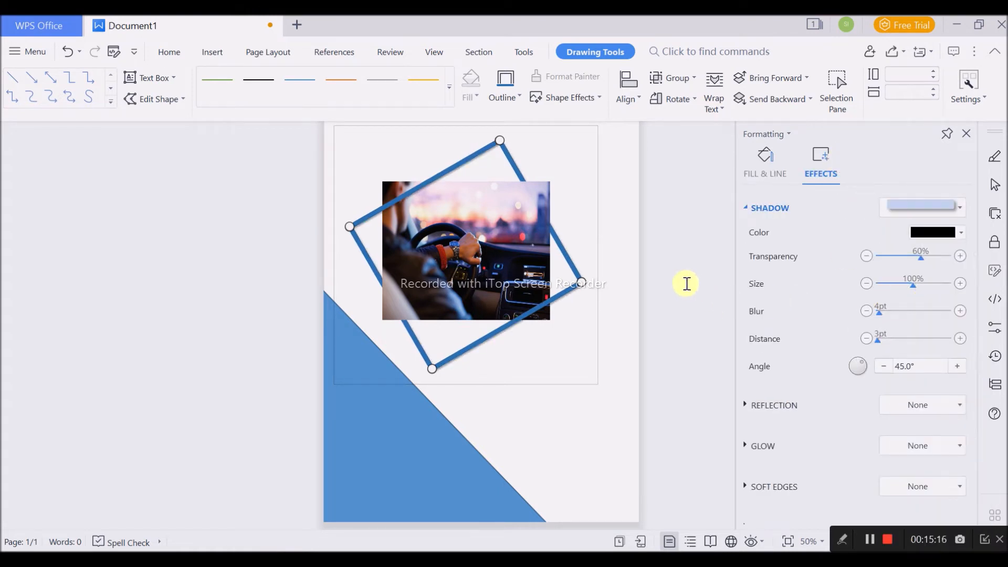
left_click(686, 283)
- Enlarge the car picture inside the group to about 3.89 in high and 4.72 in wide and nudge it slightly left
left_click(521, 248)
left_click(521, 247)
left_click_drag(549, 318, 562, 329)
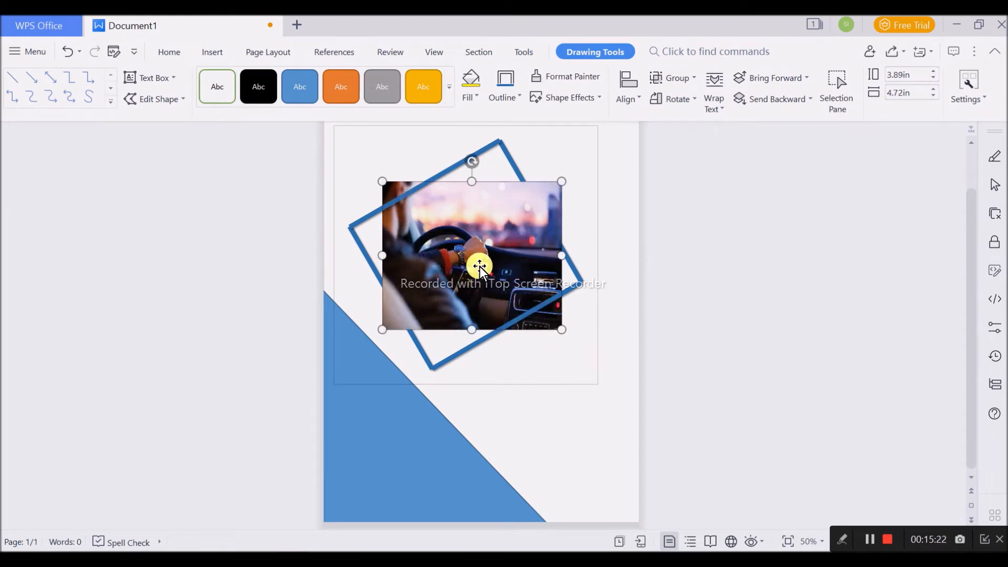
key("Left")
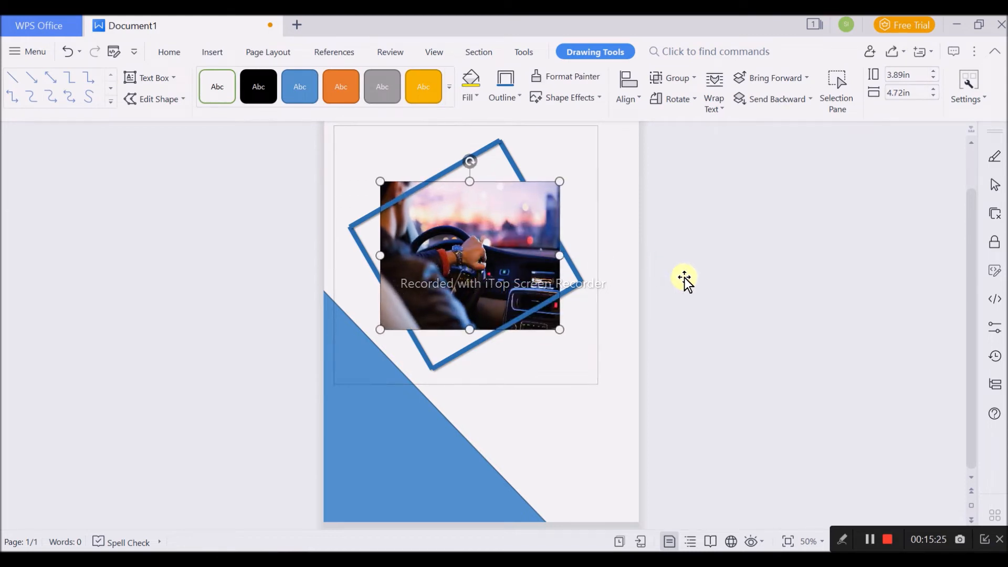
left_click(689, 277)
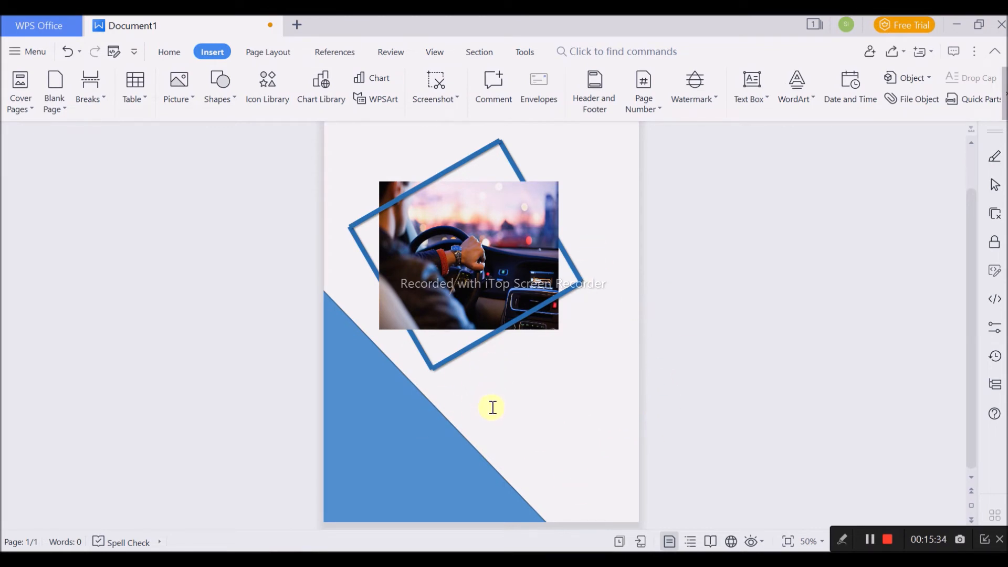
- Duplicate the lower-left blue triangle towards the page's upper right and rotate the copy by 180°
left_click_drag(405, 456, 578, 229)
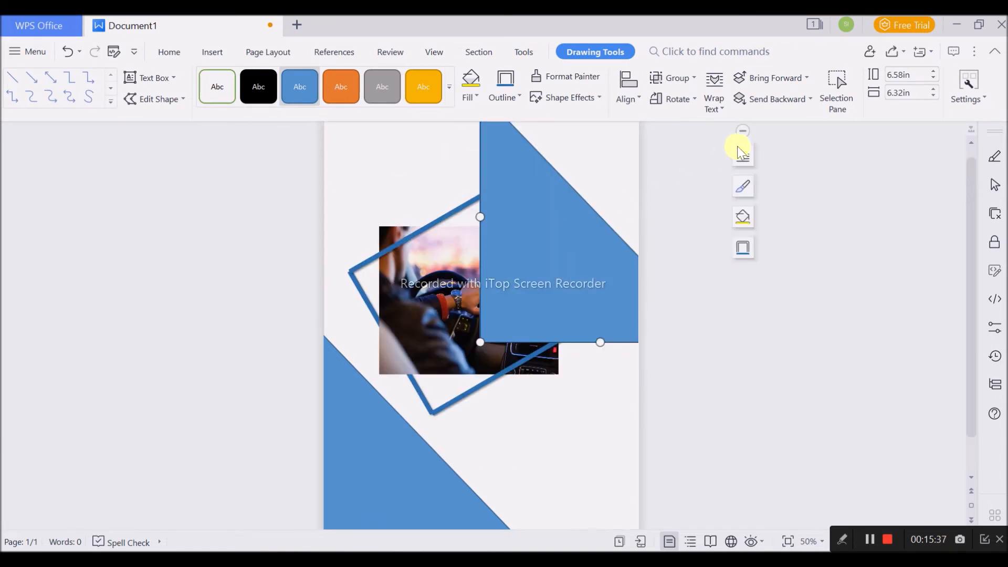
left_click(675, 99)
left_click(703, 143)
left_click(674, 95)
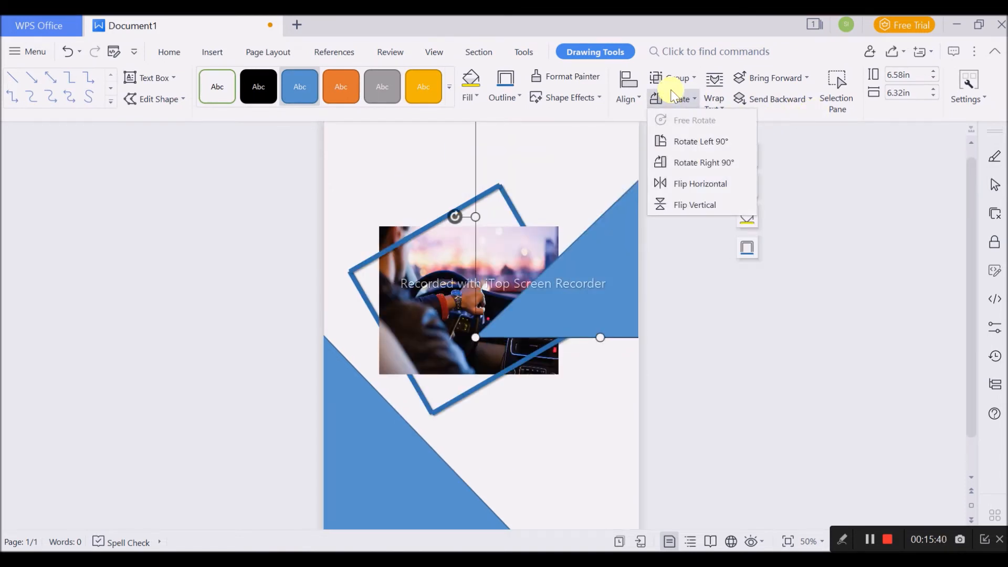
left_click(693, 142)
- Move the triangle copy into the page's upper-right corner and tilt it slightly
left_click_drag(608, 185, 578, 203)
left_click_drag(576, 395, 561, 392)
left_click(698, 414)
- Shrink the picture-and-frame group to about 6.04 in high and 6.12 in wide and reposition it between the two triangles
left_click(547, 344)
left_click_drag(595, 429, 576, 408)
left_click_drag(466, 294, 478, 313)
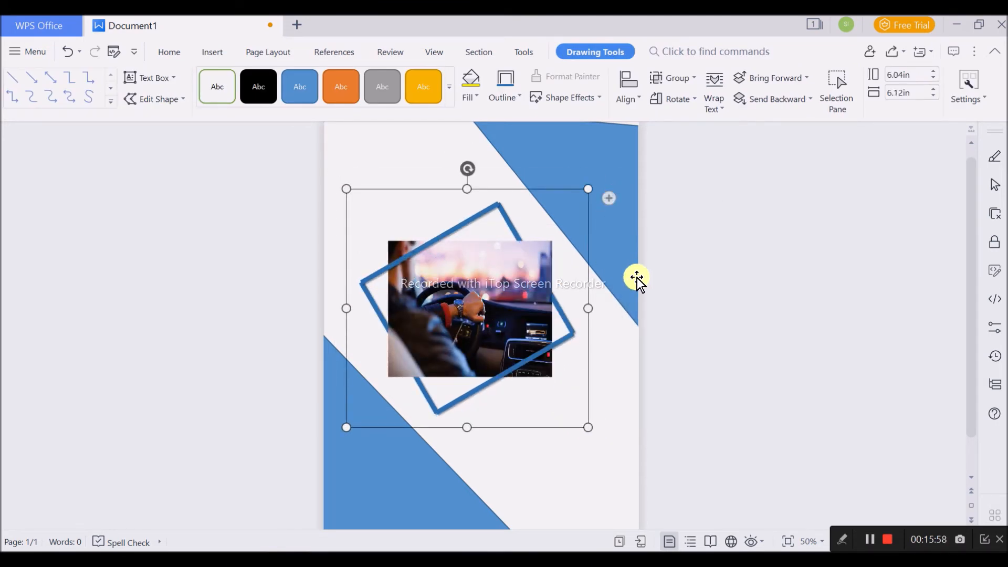
- Rotate the upper-right triangle so its straight edges line up with the page edges
left_click(637, 279)
left_click_drag(560, 389, 569, 396)
left_click(578, 443)
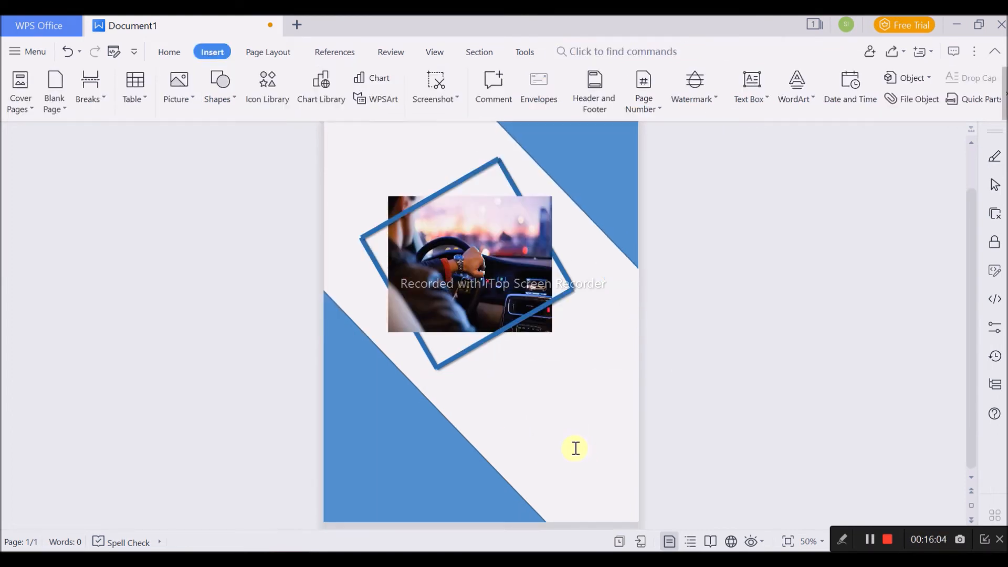
scroll(578, 444, "down", 1)
scroll(579, 443, "down", 1)
scroll(581, 428, "up", 2)
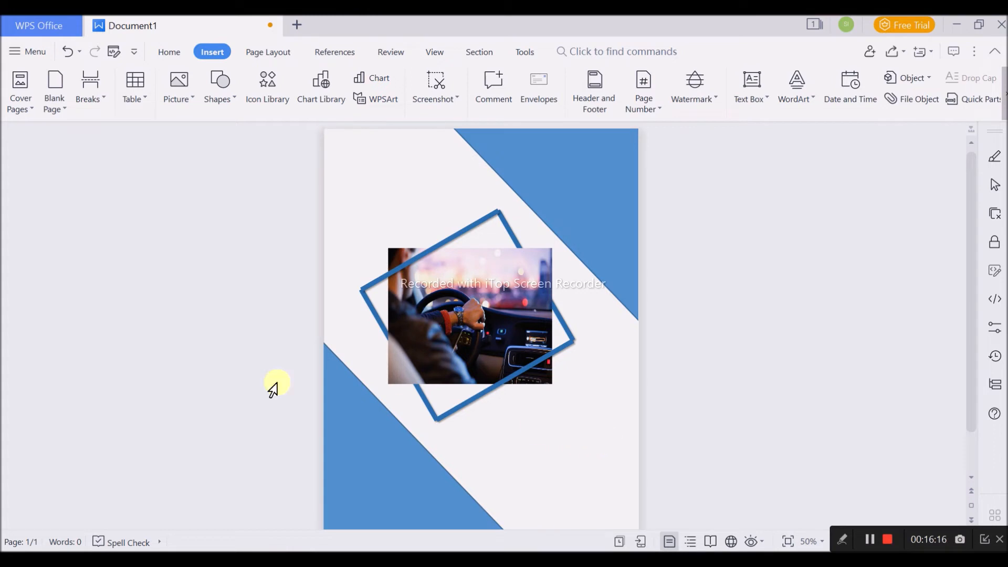
- Select both corner triangles and group them into one object
left_click(383, 453)
left_click(622, 244, "ctrl")
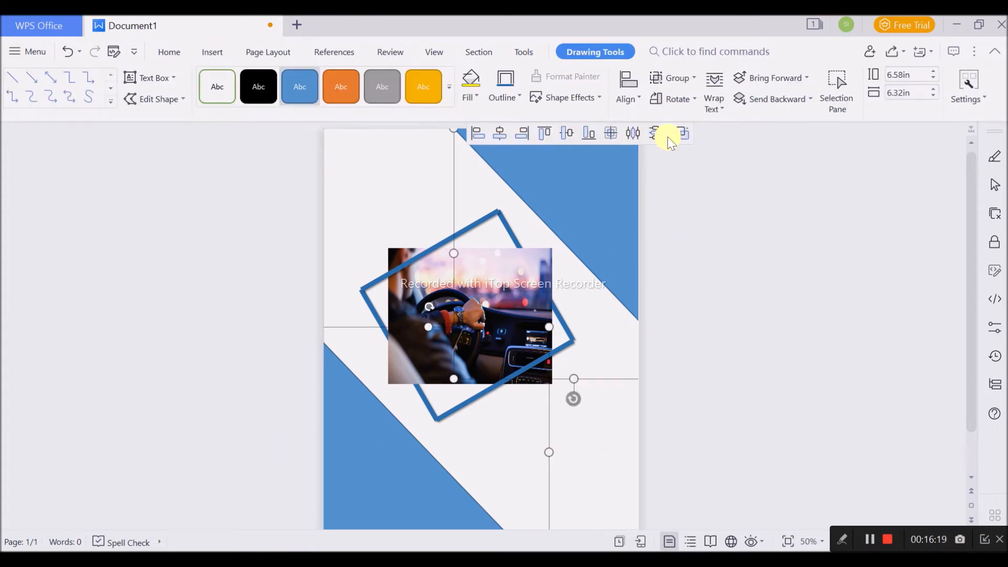
left_click(697, 131)
left_click(373, 427)
left_click(600, 247, "ctrl")
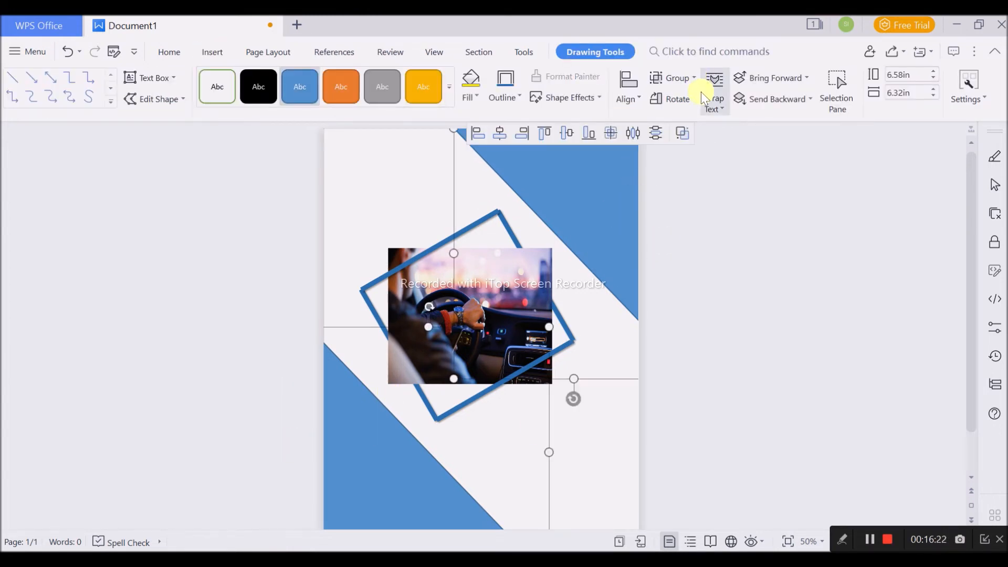
left_click(684, 134)
left_click(432, 471)
double_click(432, 471)
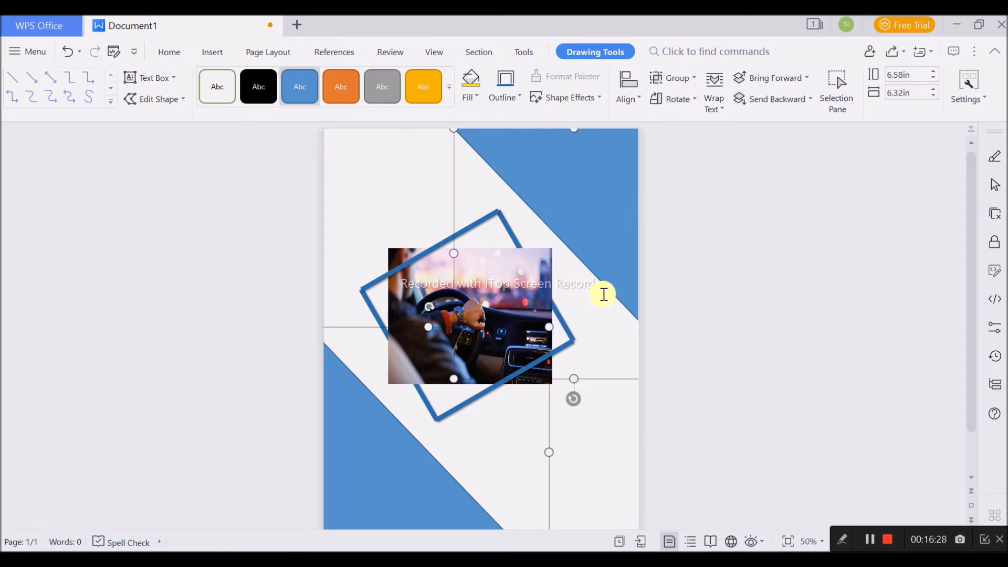
left_click(682, 264)
left_click(609, 245)
scroll(623, 396, "down", 2)
scroll(608, 423, "up", 2)
left_click(348, 344)
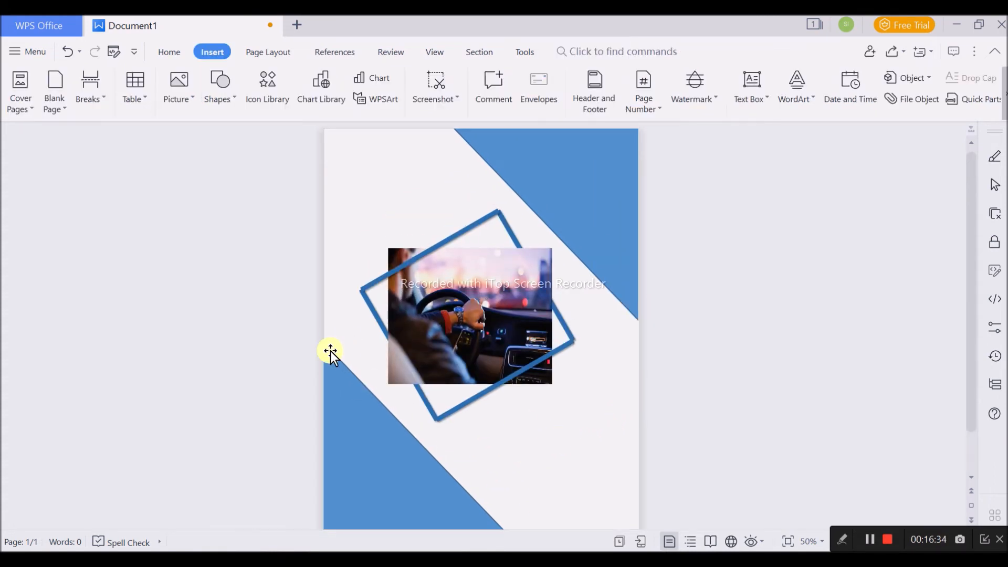
- Try a dark blue-grey outline on the grouped triangles and then set them to no line
double_click(329, 352)
left_click(780, 177)
left_click(936, 360)
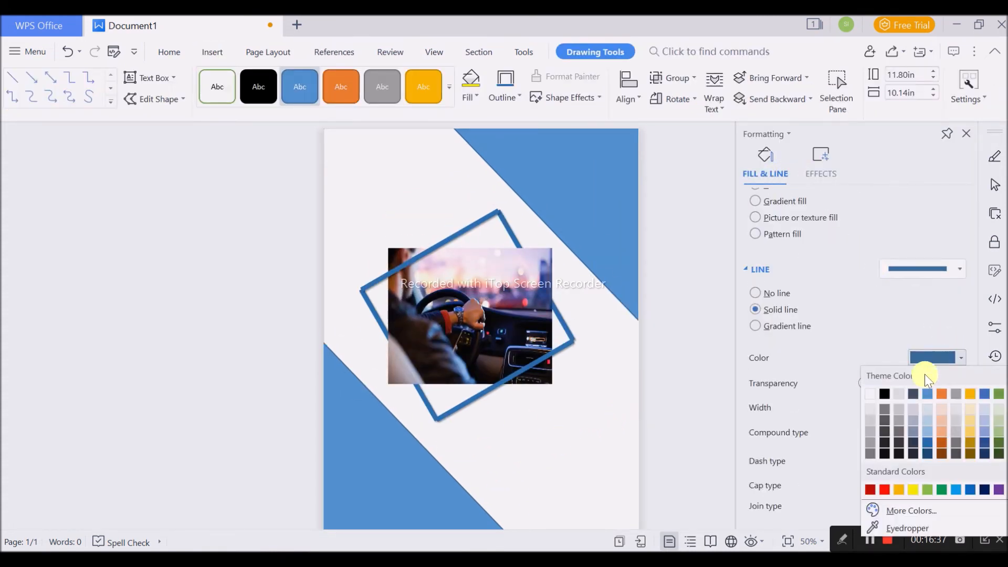
left_click(914, 446)
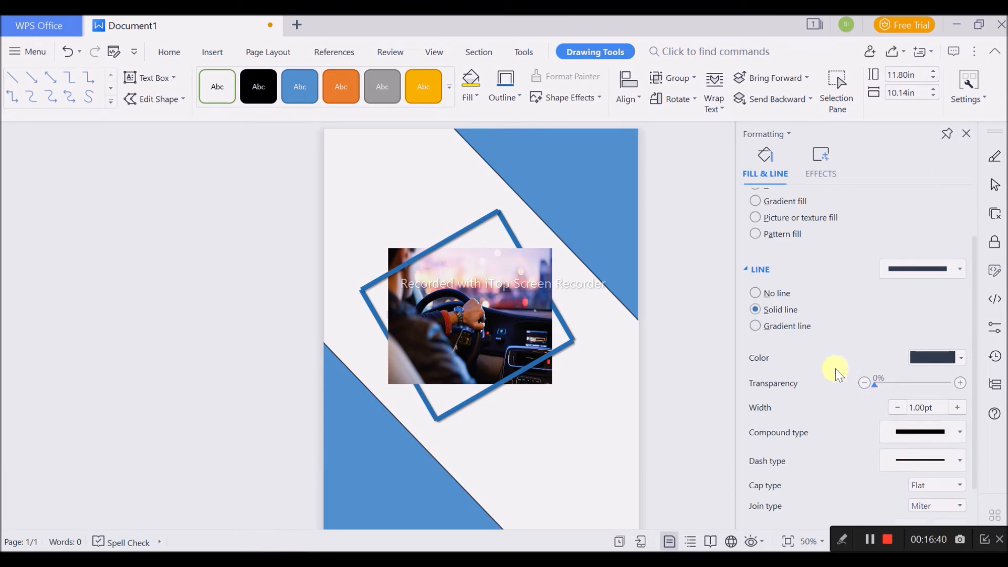
left_click(769, 297)
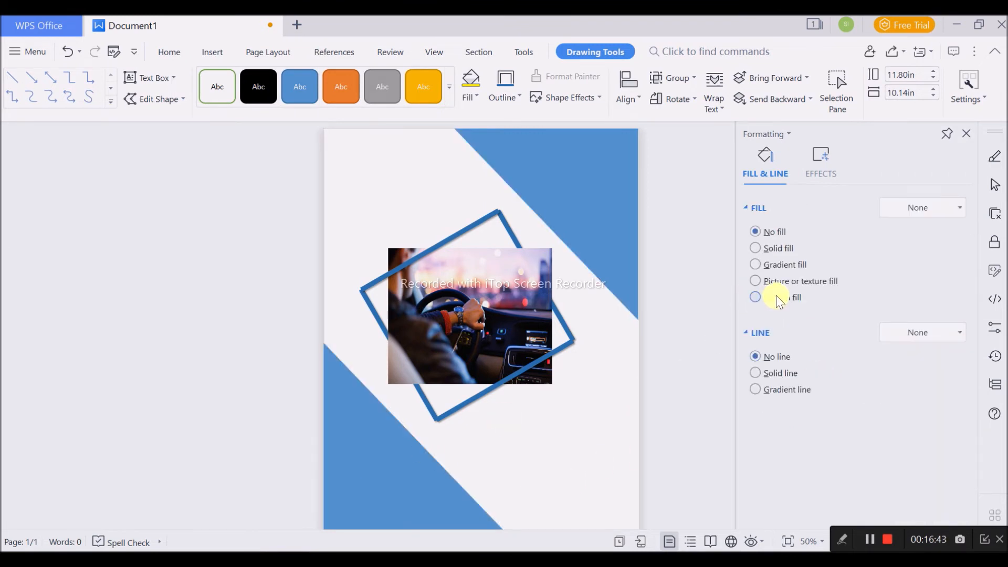
- Give the grouped triangles a solid fill in the darkest theme shade of blue
left_click(792, 250)
left_click(936, 330)
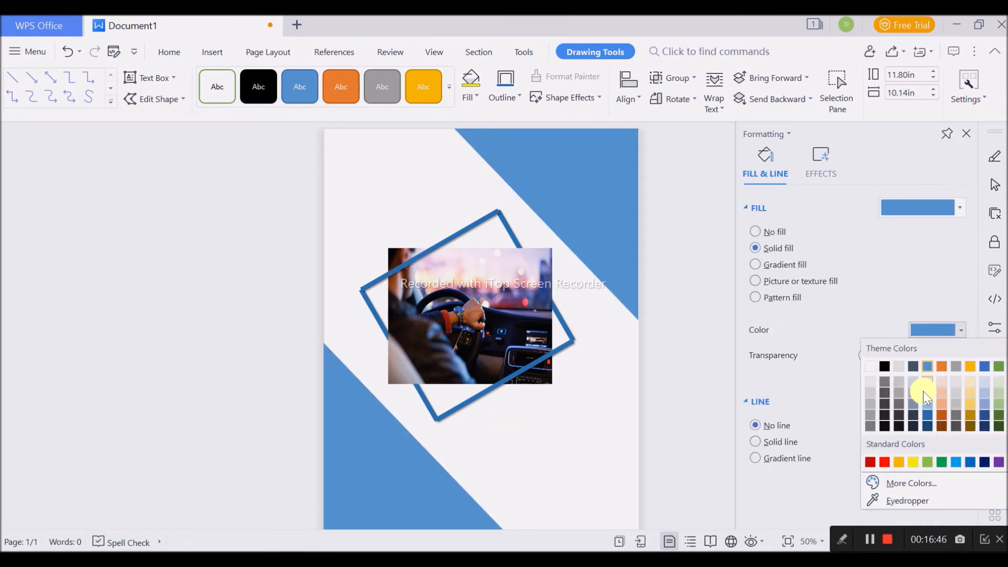
left_click(928, 422)
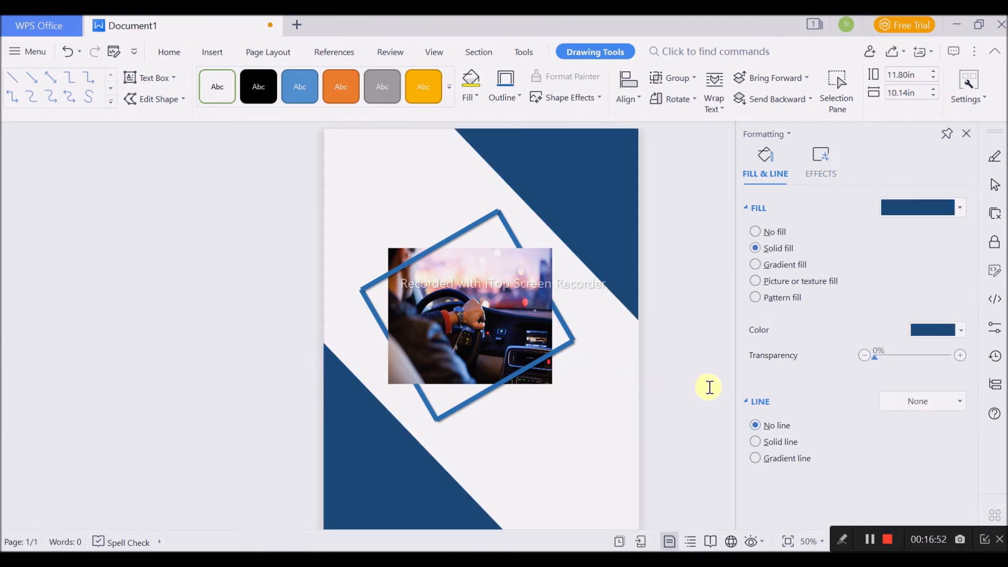
left_click(616, 363)
- Draw a text box above the picture in the page's upper-left area and set its font size to 28
left_click(222, 88)
left_click(254, 149)
left_click_drag(343, 172, 473, 218)
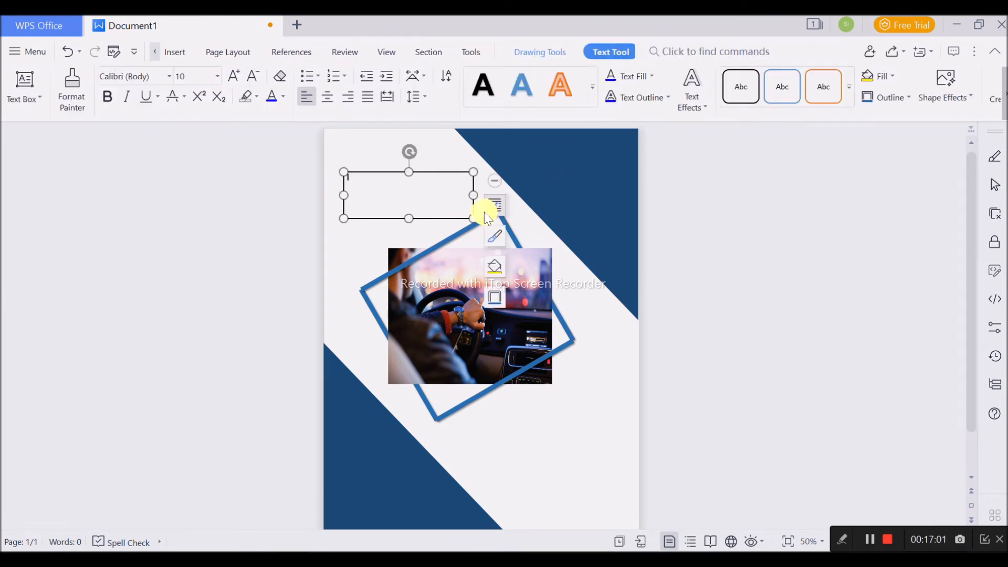
type("BS")
left_click(217, 76)
left_click(180, 401)
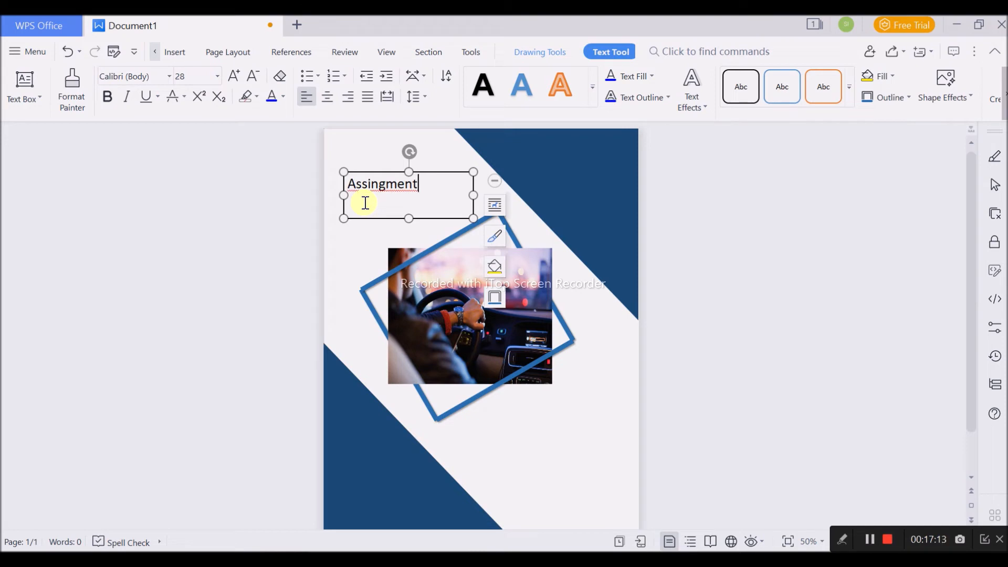
- Correct the misspelled first word in the text box and complete the title as "Assessment on Automobiles"
right_click(357, 185)
left_click(391, 194)
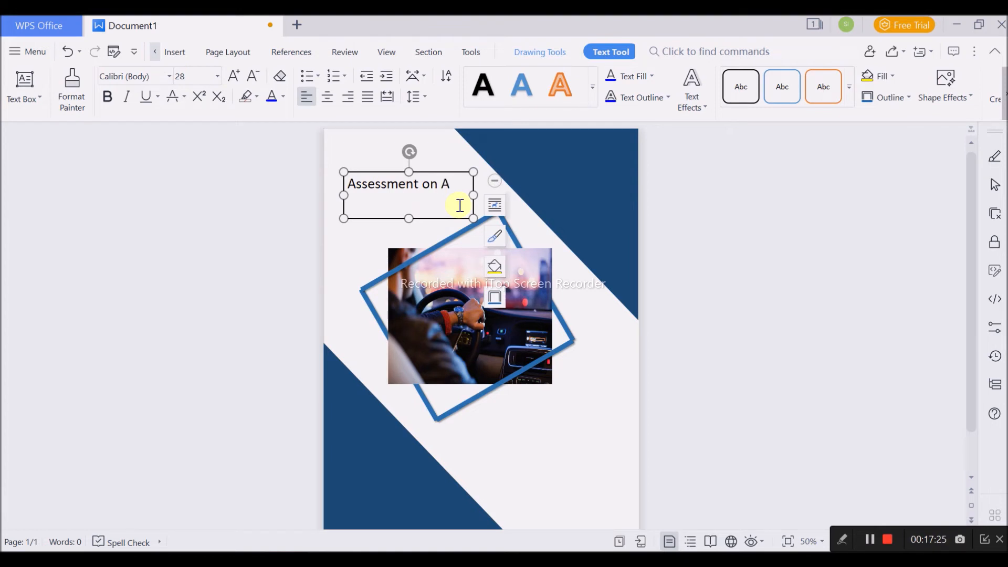
key("BackSpace")
key("BackSpace")
key("BackSpace")
key("BackSpace")
key("BackSpace")
key("BackSpace")
key("BackSpace")
key("BackSpace")
type("Assessment on Automobiles")
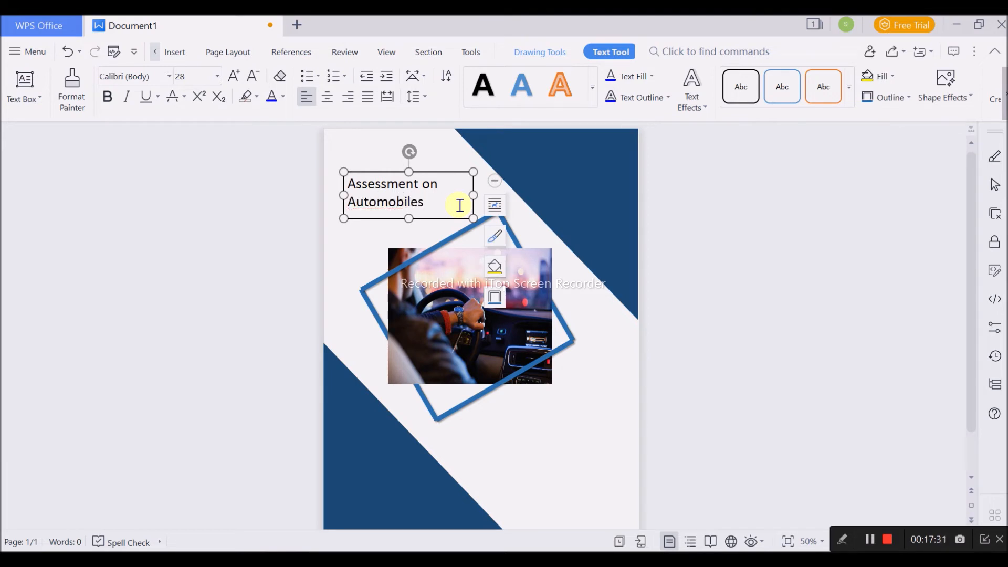
- Select the whole title text and clear its formatting
key("ctrl+a")
left_click(283, 96)
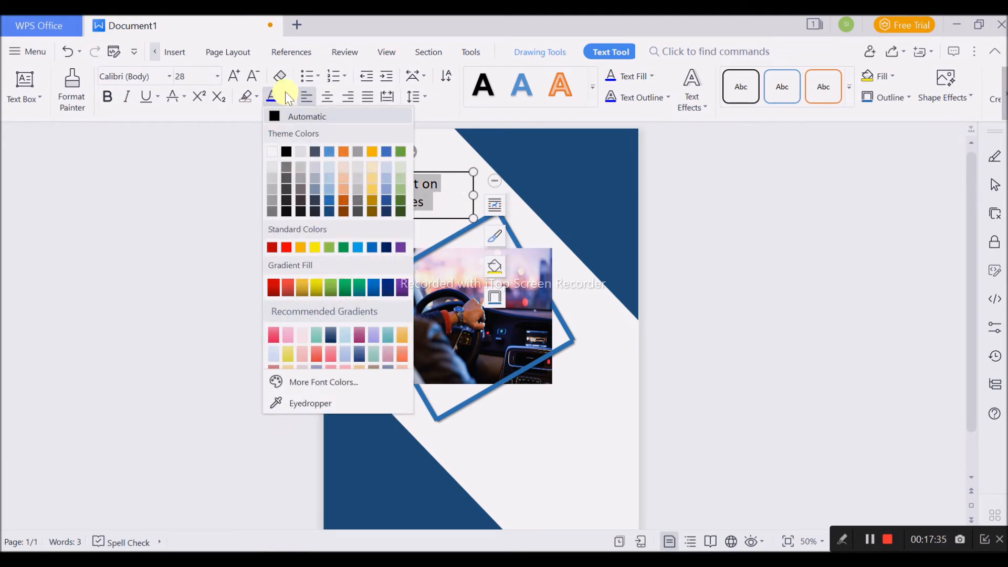
left_click(256, 96)
left_click(290, 80)
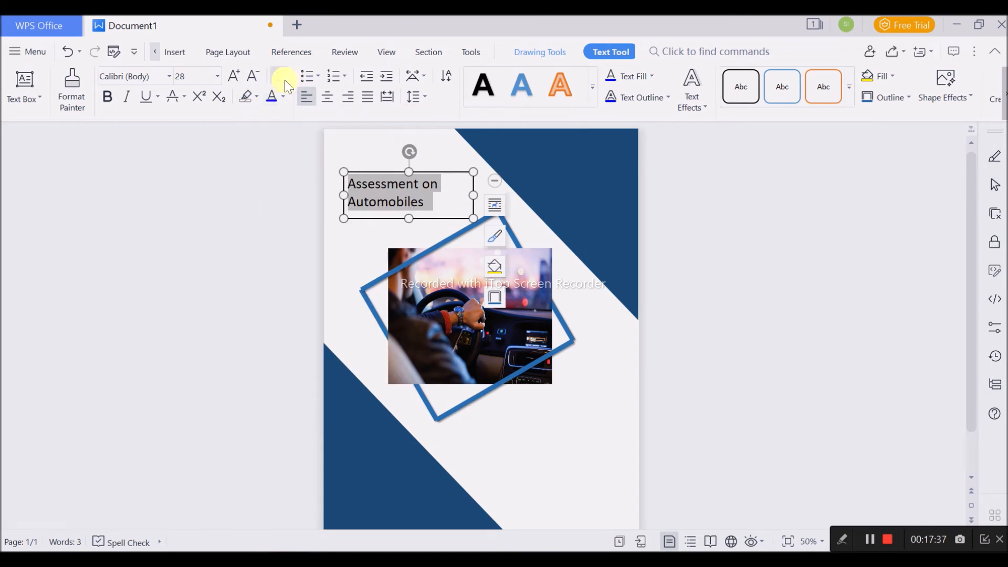
left_click(183, 96)
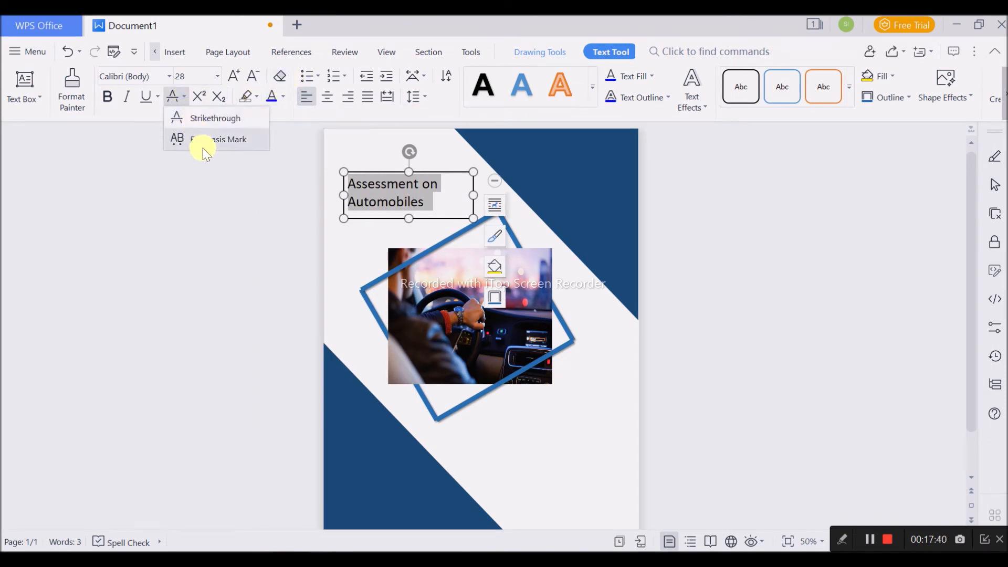
left_click(283, 81)
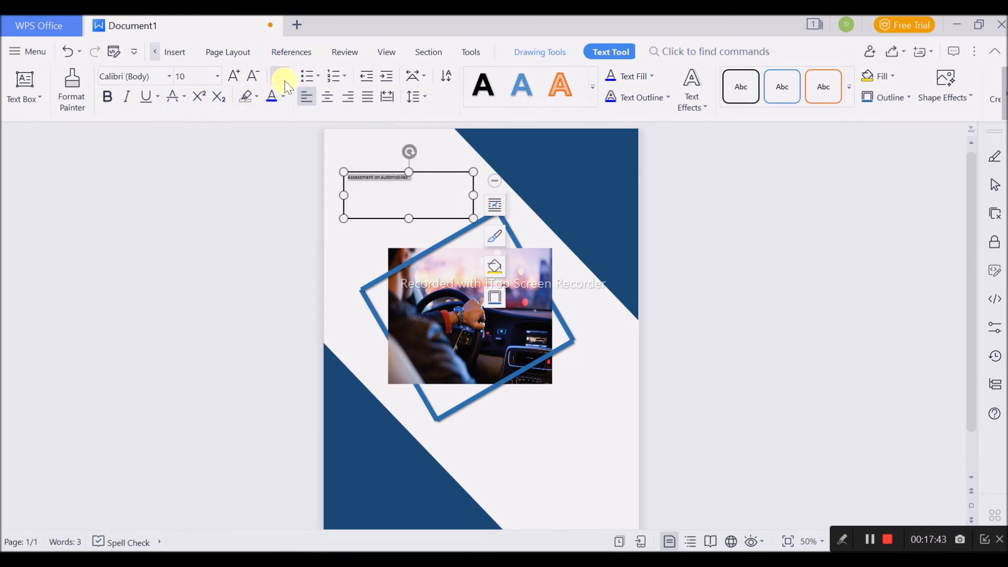
left_click(258, 98)
left_click(258, 98)
left_click(417, 76)
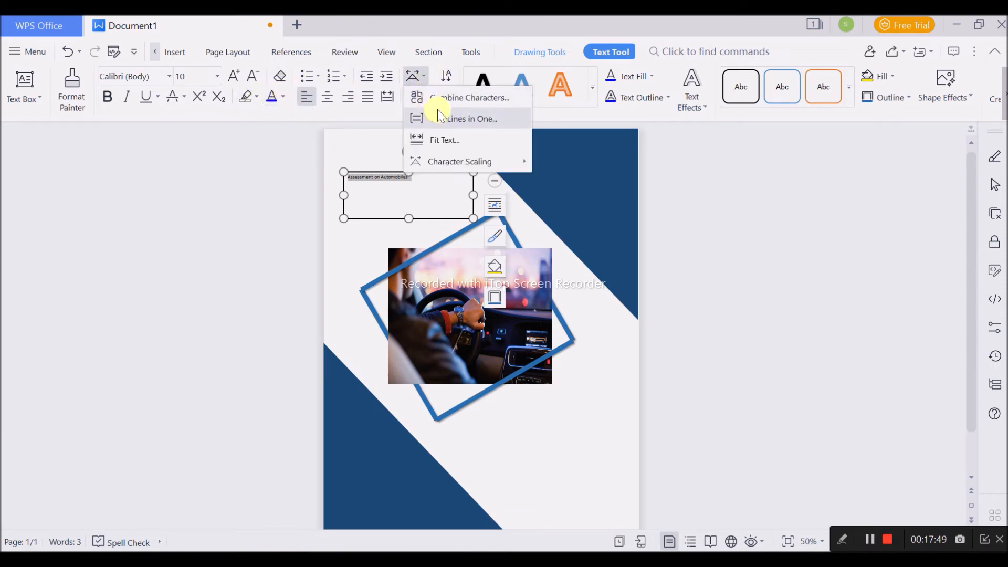
- Enlarge the selected title text to 36 pt and centre it in the text box
mouse_move(498, 166)
left_click(234, 78)
left_click(234, 79)
left_click(234, 79)
left_click(235, 79)
left_click(234, 79)
left_click(235, 79)
left_click(234, 79)
left_click(234, 79)
left_click(234, 79)
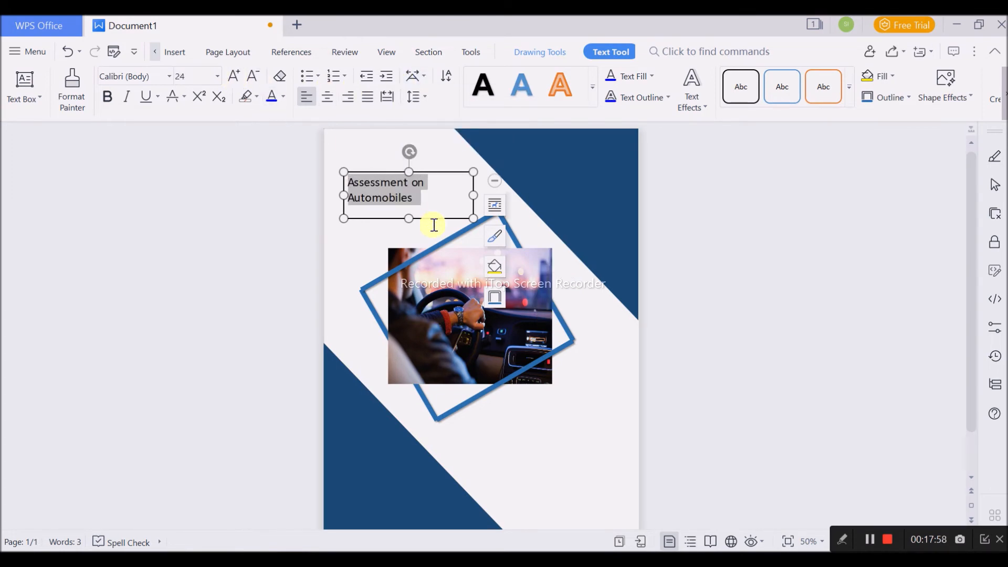
scroll(473, 239, "up", 9)
scroll(405, 186, "down", 4)
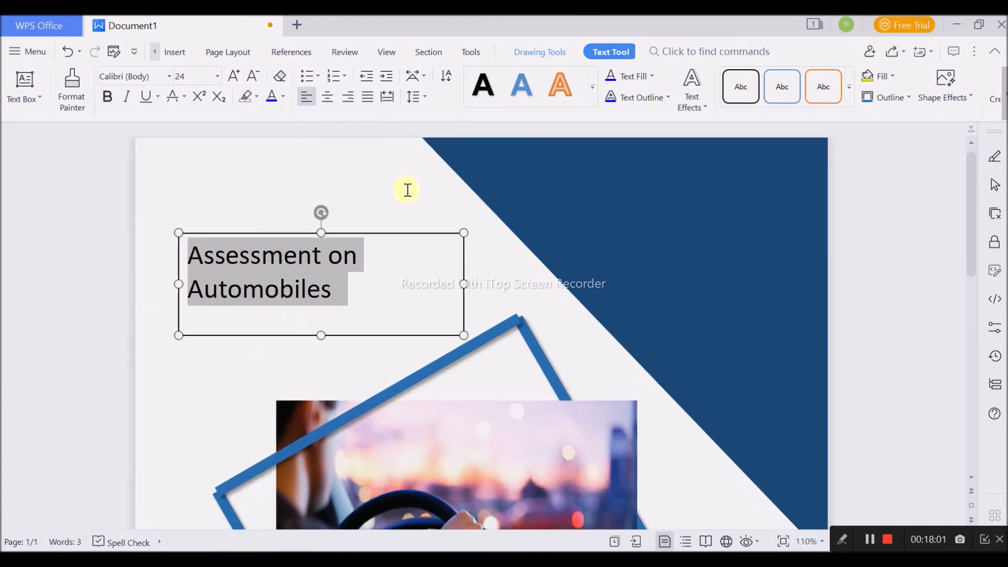
left_click(235, 79)
left_click(236, 79)
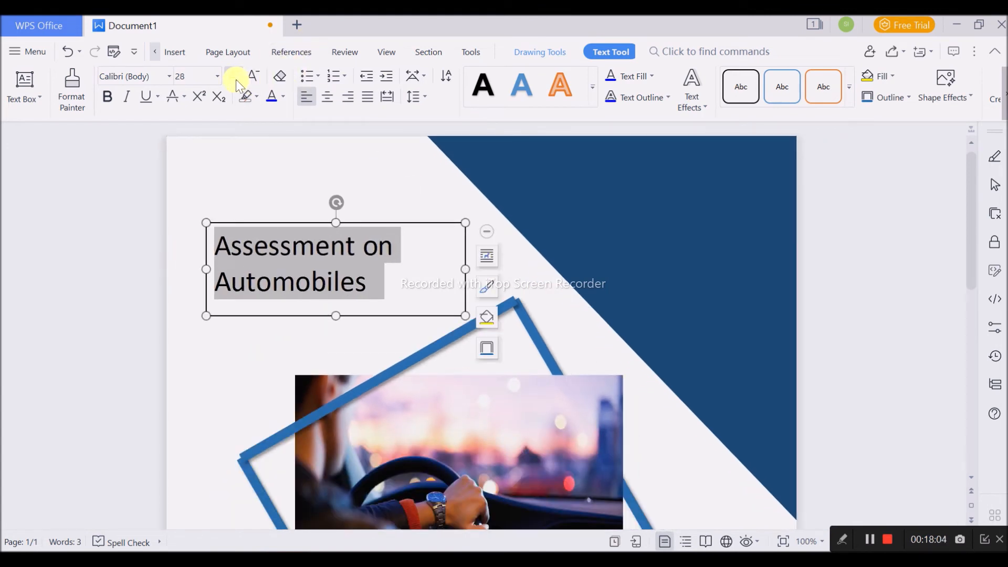
left_click(235, 79)
left_click(368, 96)
left_click(327, 96)
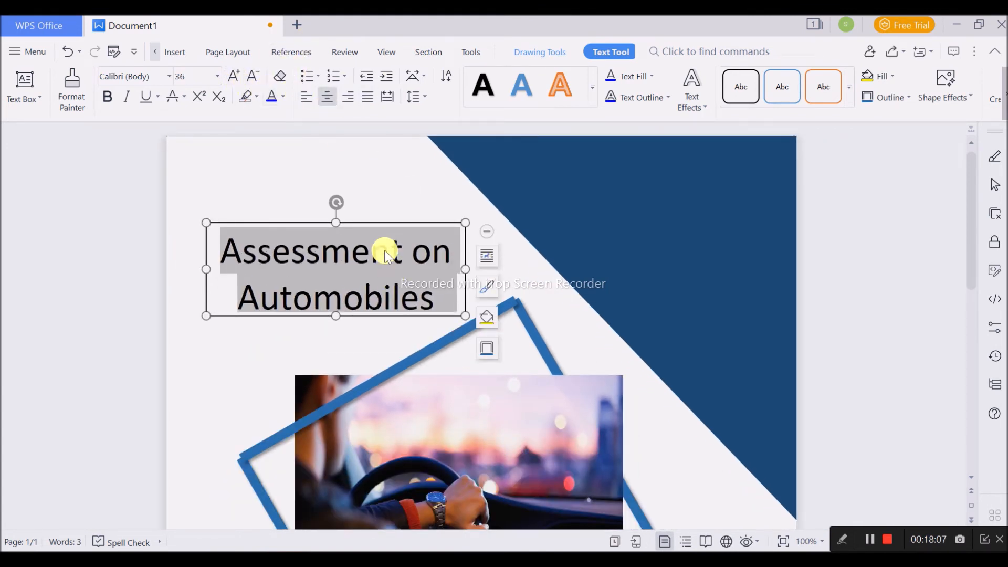
- Move the title's text box up towards the page's upper-left corner and remove its outline
left_click_drag(383, 223, 371, 186)
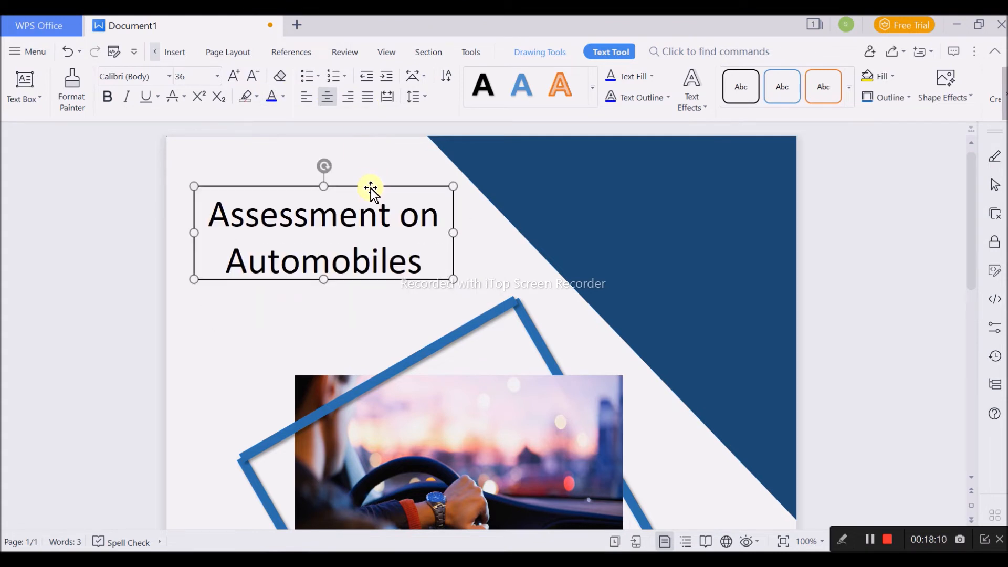
double_click(371, 187)
left_click(781, 262)
left_click(770, 384)
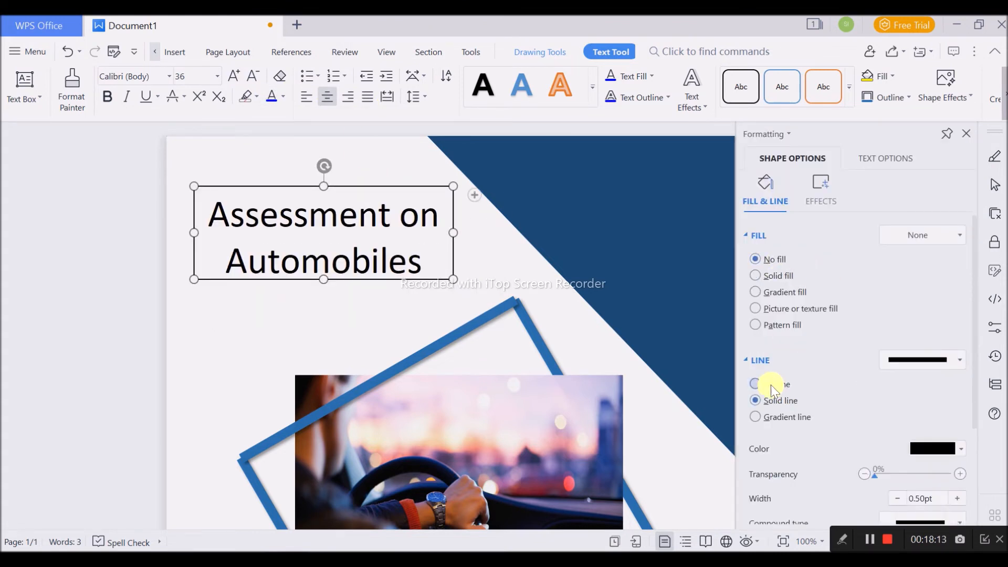
- Change the title's font to Bahnschrift SemiBold
left_click(169, 77)
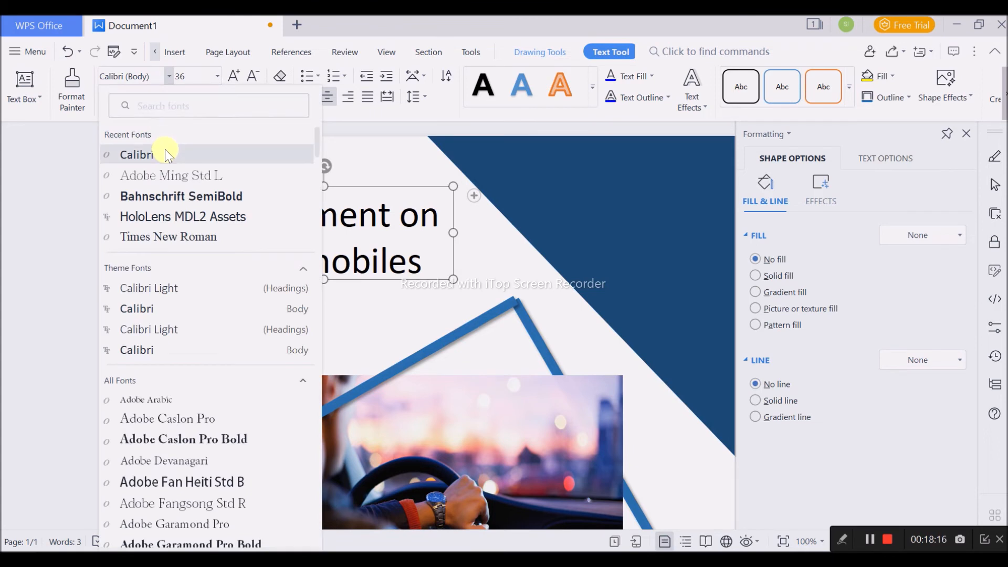
left_click(162, 195)
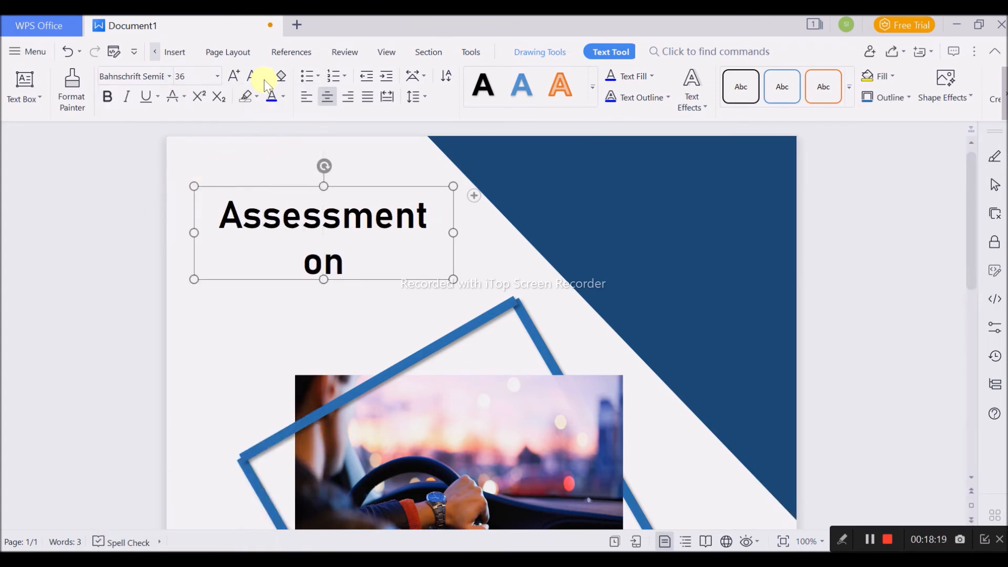
- Set the title's font size to 28 pt so that both lines fit in the text box
left_click(217, 77)
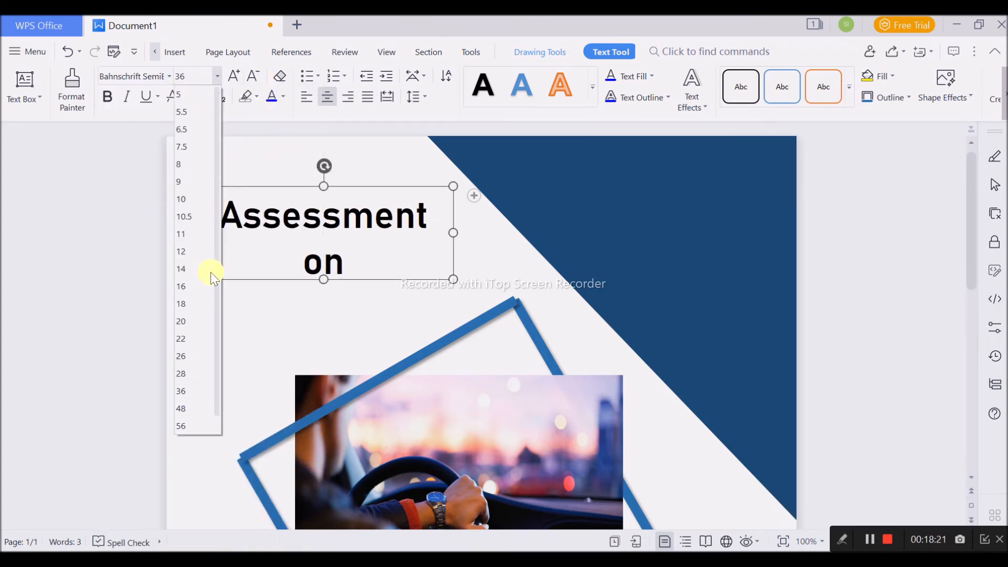
left_click(196, 373)
left_click(462, 308)
scroll(479, 263, "down", 5)
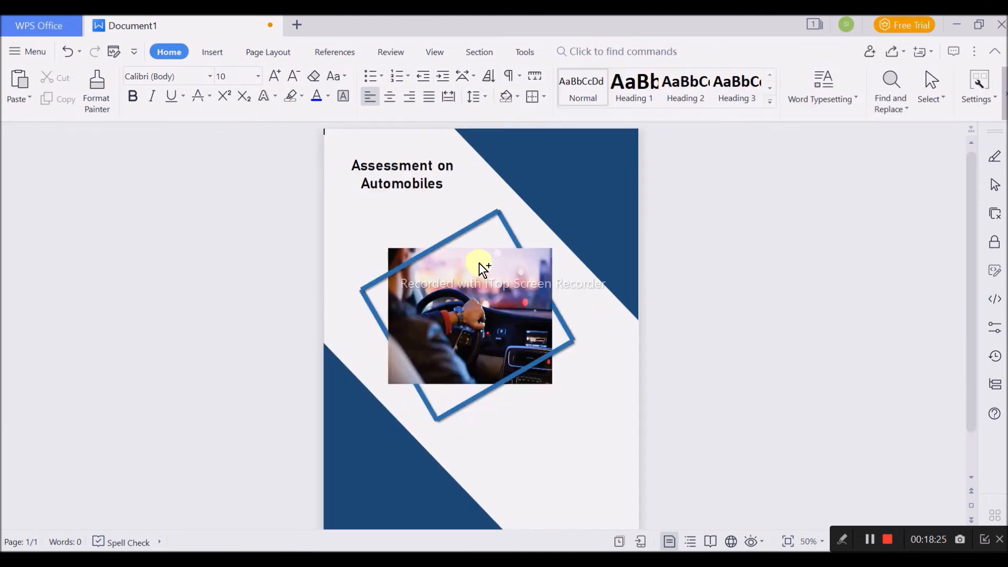
left_click(428, 180)
left_click_drag(446, 172, 346, 167)
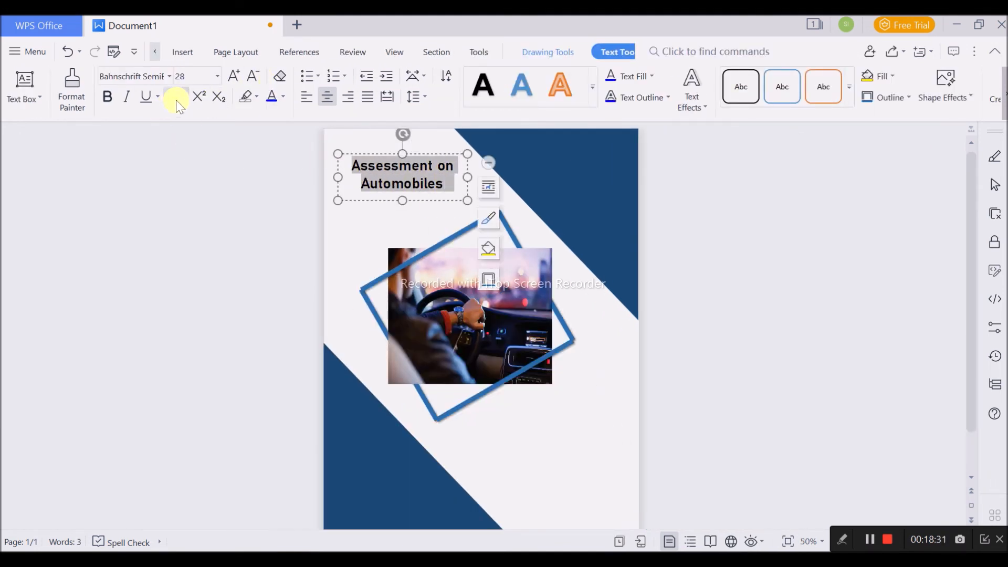
left_click(283, 96)
left_click(284, 97)
left_click(432, 76)
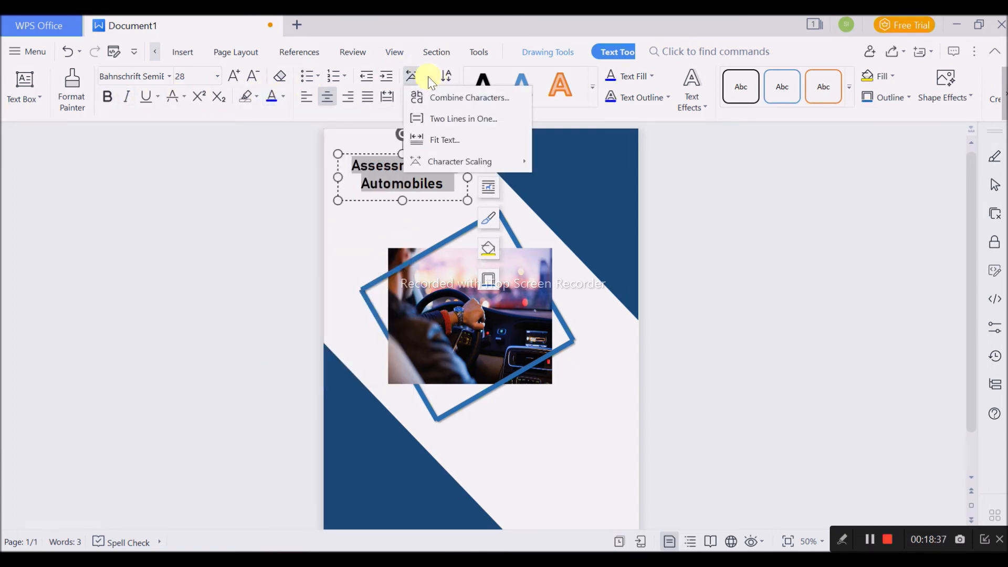
left_click(467, 98)
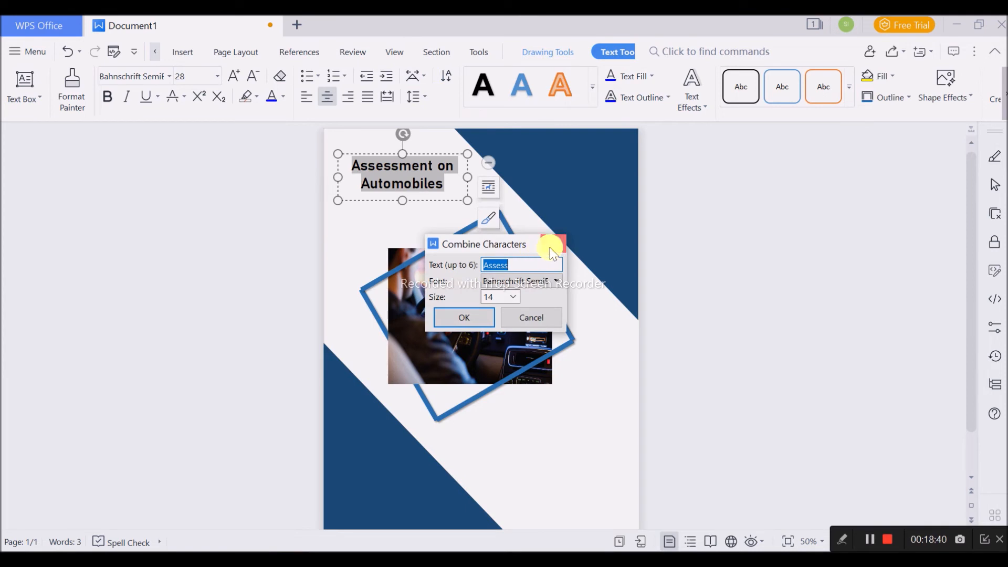
left_click(552, 249)
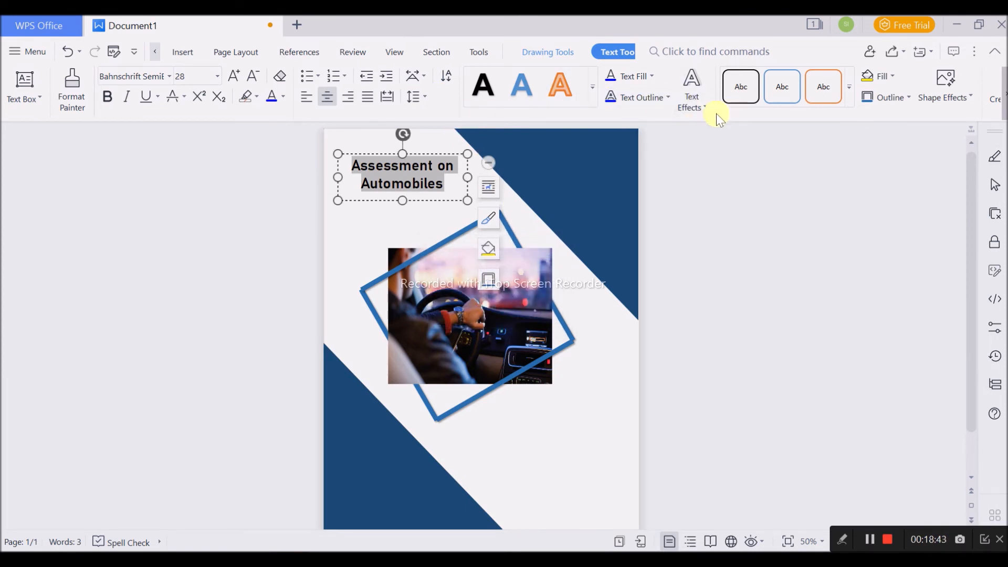
left_click(422, 79)
left_click(422, 79)
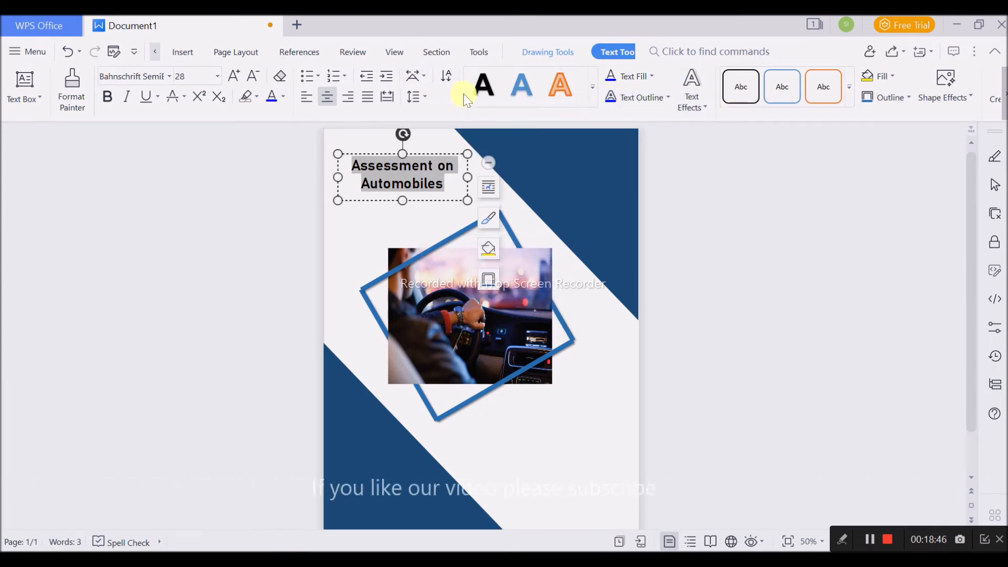
- Apply the plain black preset text style to the selected title
left_click(482, 90)
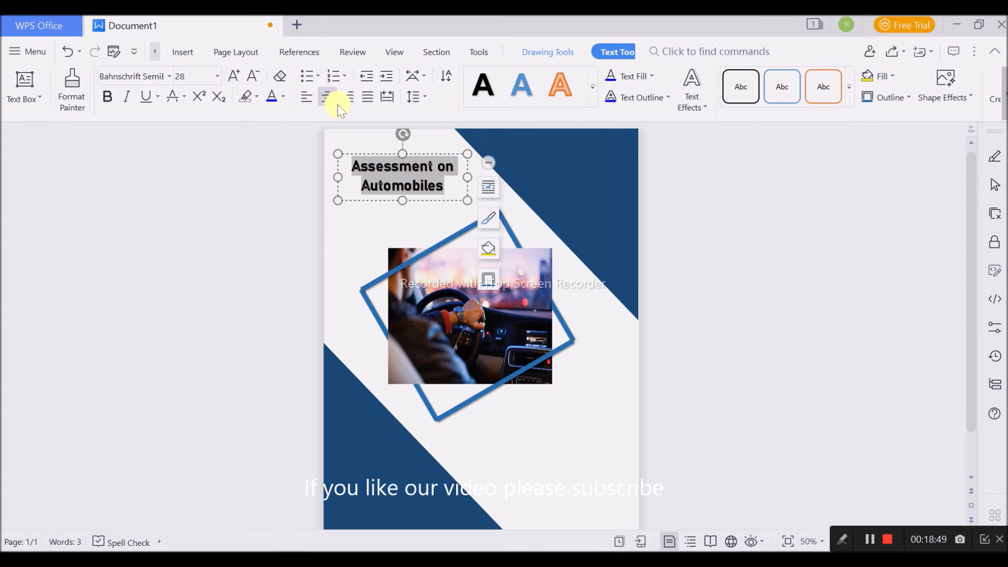
left_click(257, 97)
left_click(185, 97)
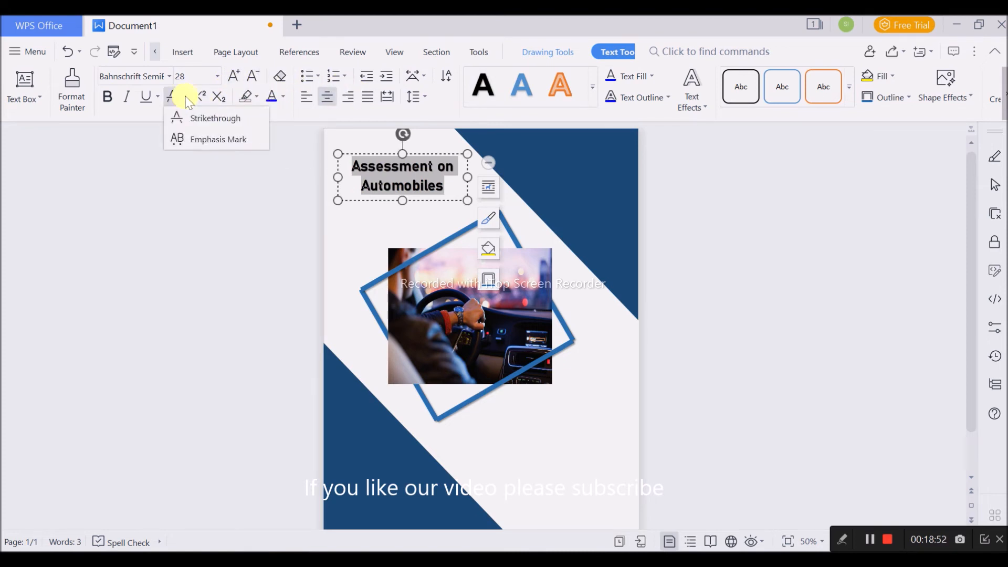
- Try clearing the title's formatting and restyling it at 28 pt in another font
left_click(282, 79)
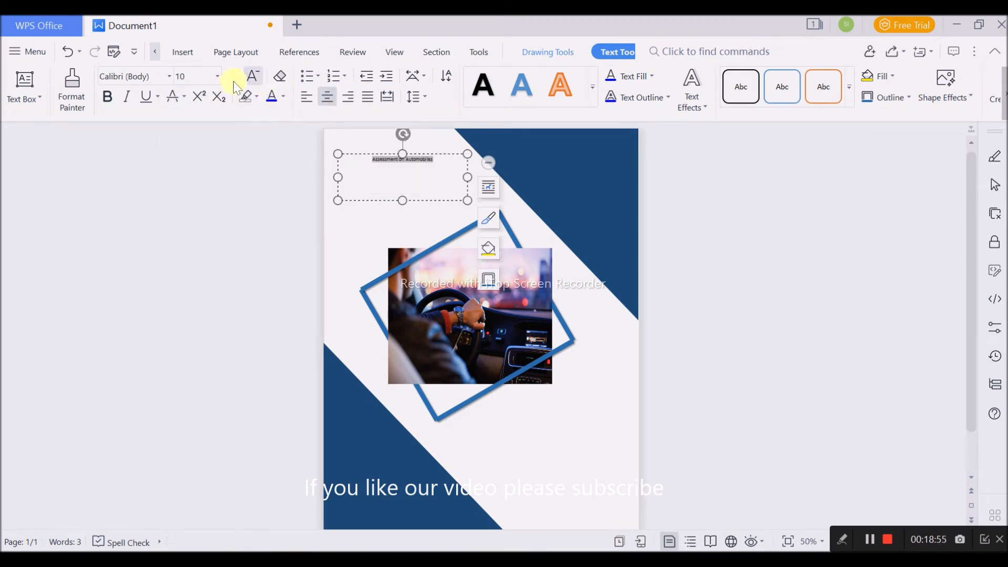
left_click(217, 76)
left_click(191, 372)
left_click(169, 76)
left_click(179, 191)
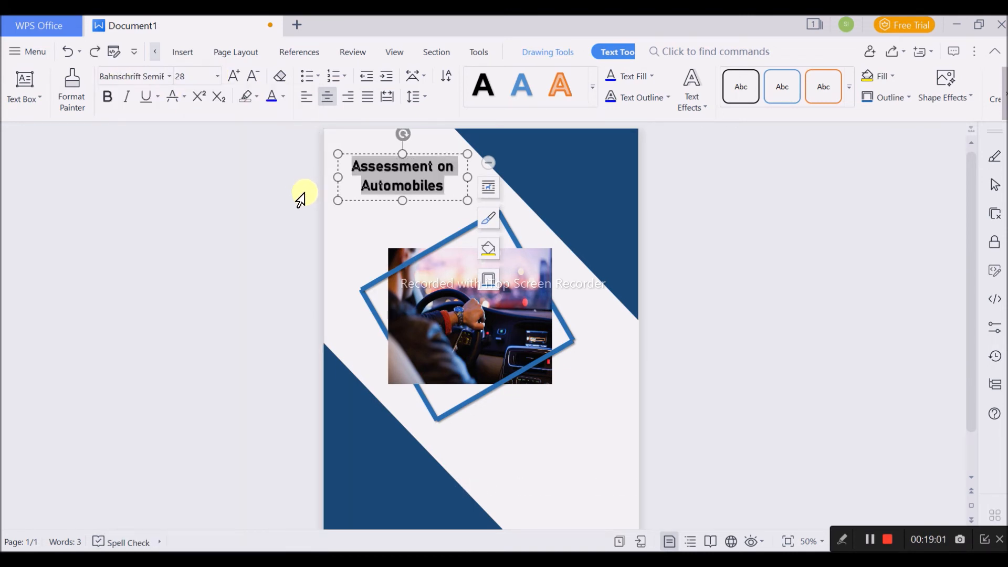
- Change the title's font to Times New Roman
left_click(171, 77)
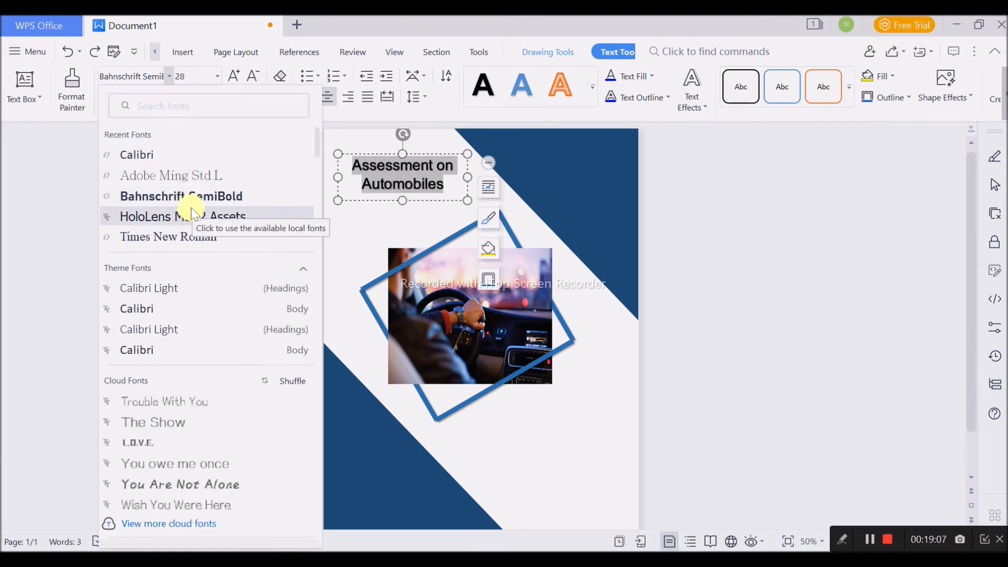
left_click(200, 238)
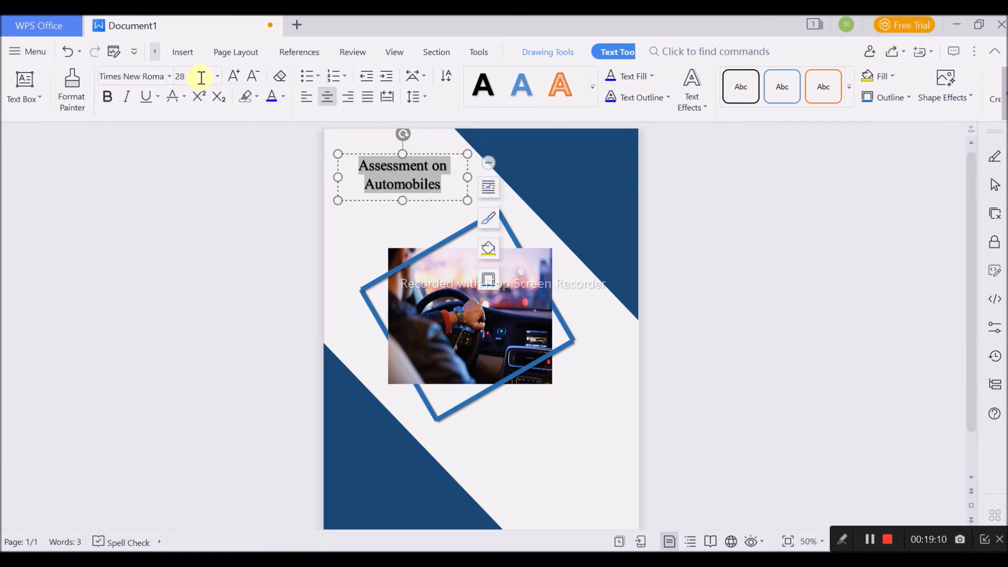
left_click(653, 286)
- Duplicate the title's text box below the picture at the page's lower right and replace its text with "TOPIC:"
left_click(426, 167)
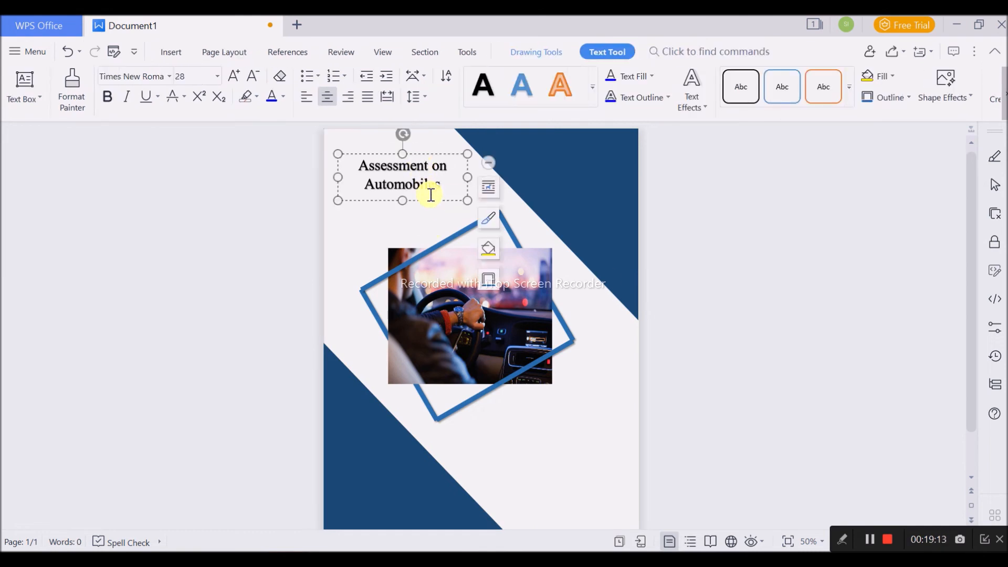
left_click_drag(431, 200, 586, 457)
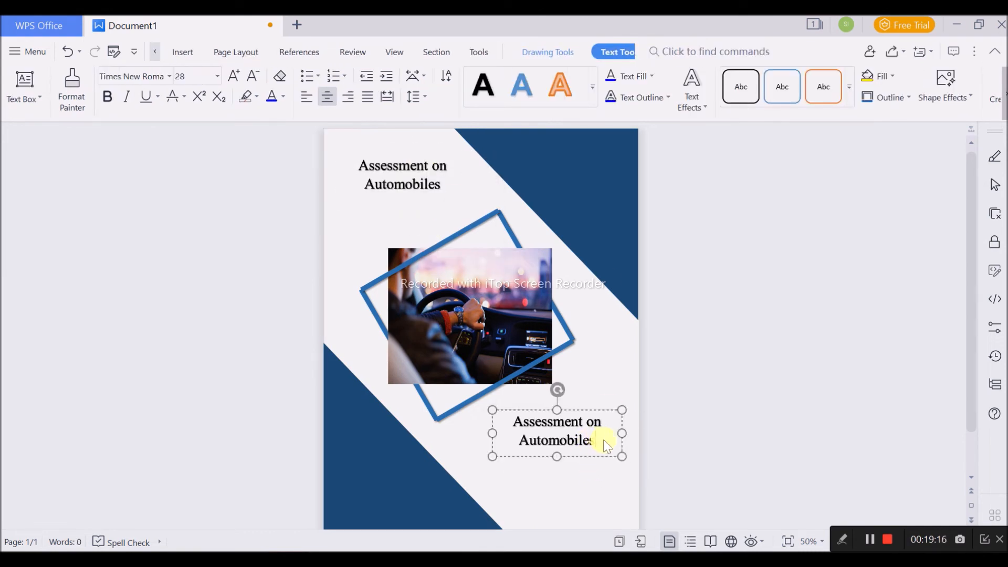
triple_click(604, 440)
type("t")
key("BackSpace")
key("BackSpace")
key("BackSpace")
key("BackSpace")
type("TOPIC:")
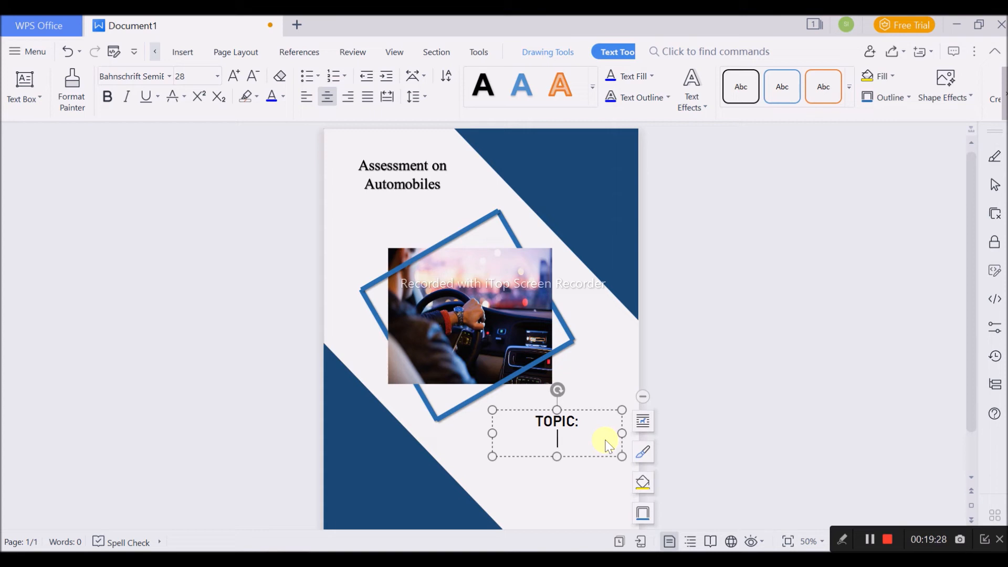
- Add the line "Write Your Topic Here" under "TOPIC:"
type("W")
key("ctrl+s")
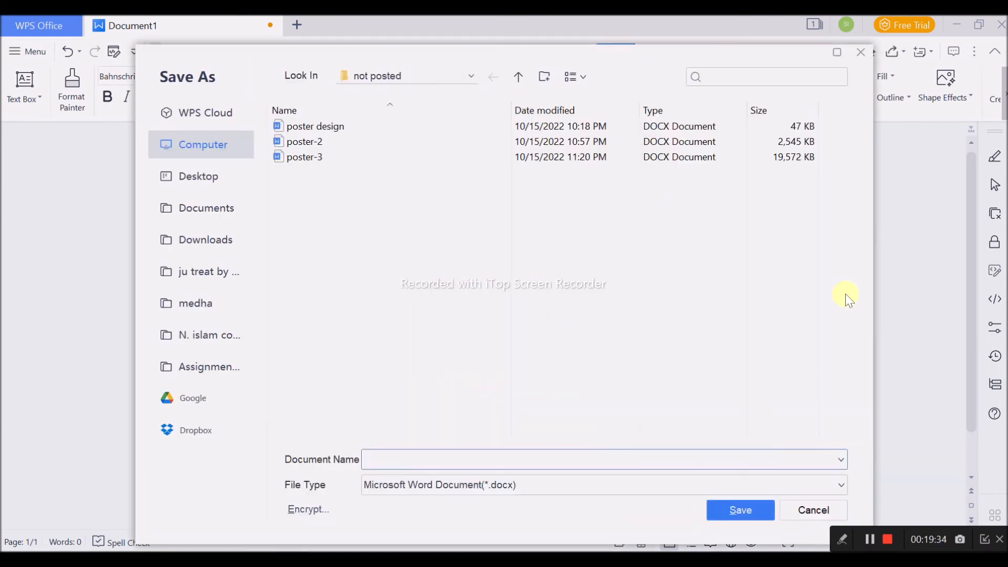
left_click(861, 51)
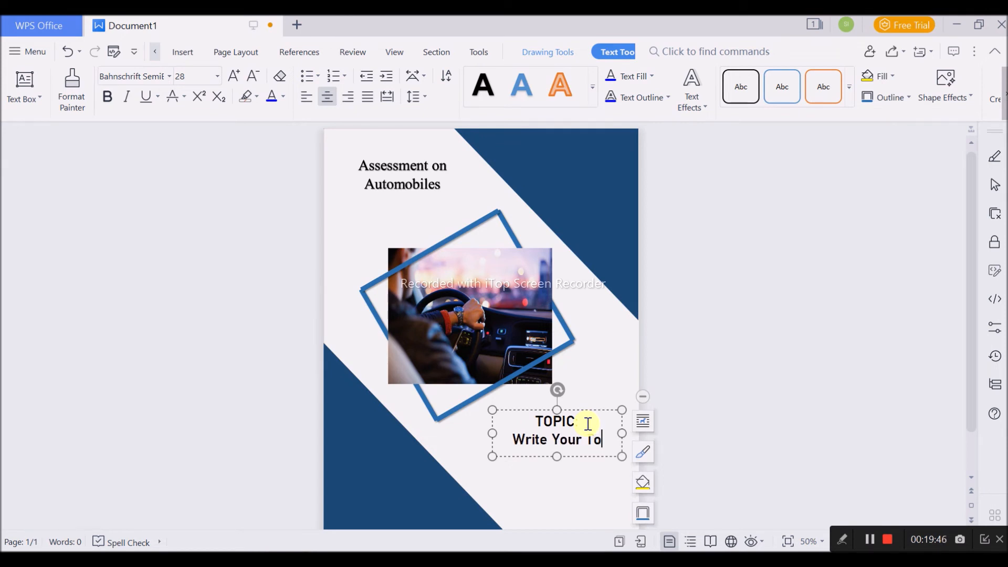
type("pic")
- Widen the topic text box so the second line fits and set its text in Adobe Ming Std L
left_click_drag(492, 433, 460, 434)
left_click_drag(622, 434, 596, 420)
left_click(549, 457)
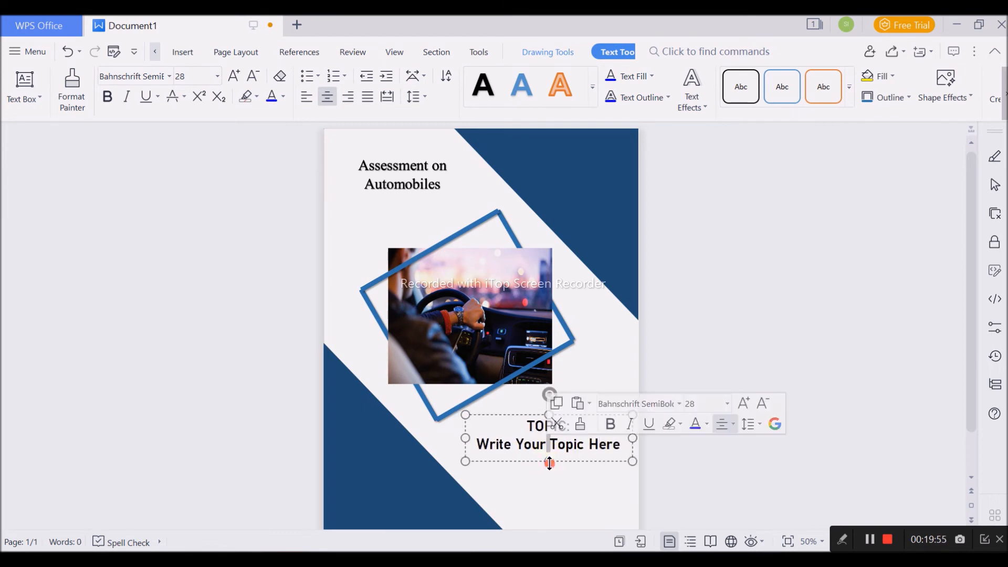
left_click(625, 488)
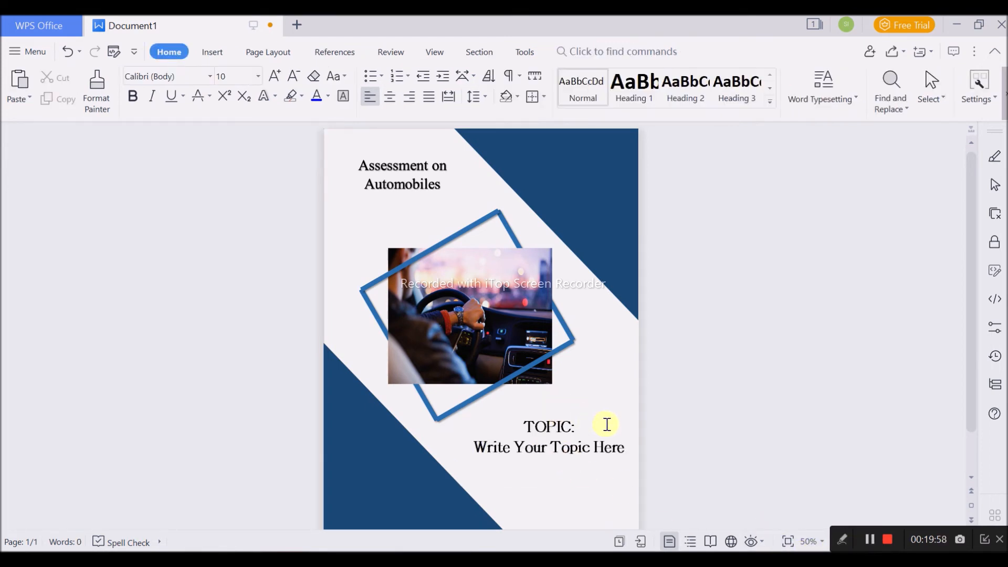
- Widen the dark blue triangle in the page's lower-left corner along the bottom edge
scroll(607, 424, "down", 2)
left_click(591, 363)
left_click_drag(552, 428, 551, 413)
left_click(553, 432)
left_click(458, 483)
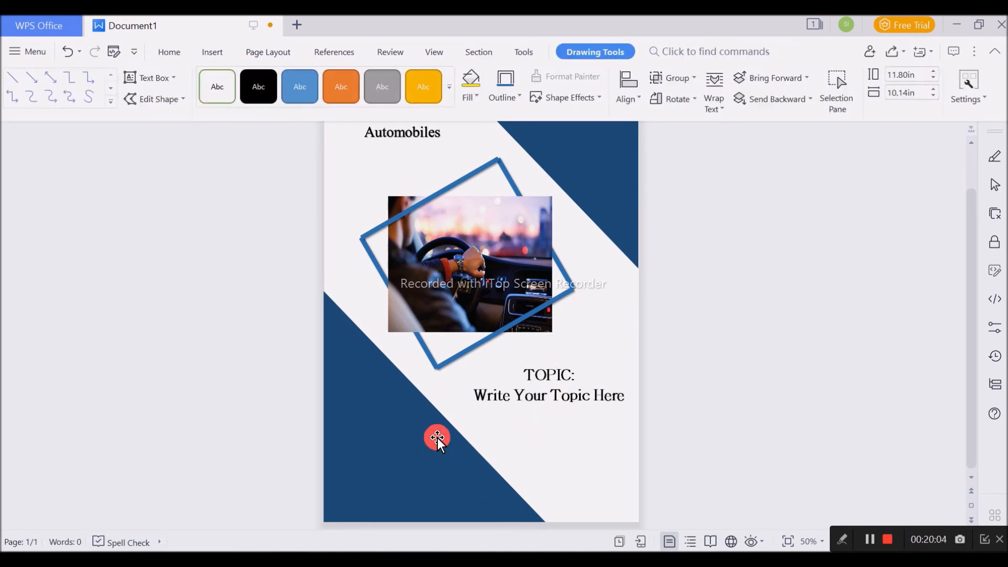
scroll(592, 434, "up", 2)
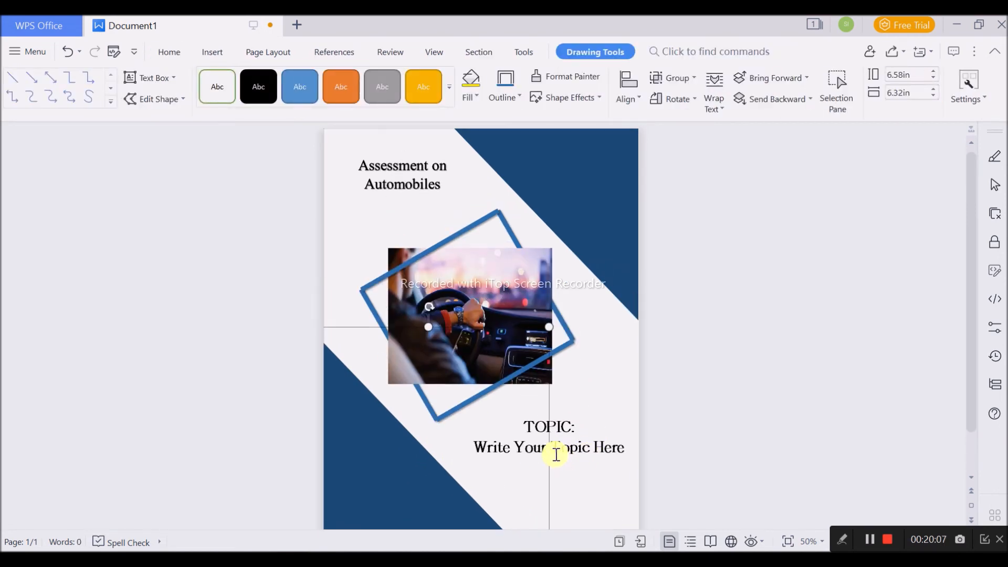
left_click(604, 451)
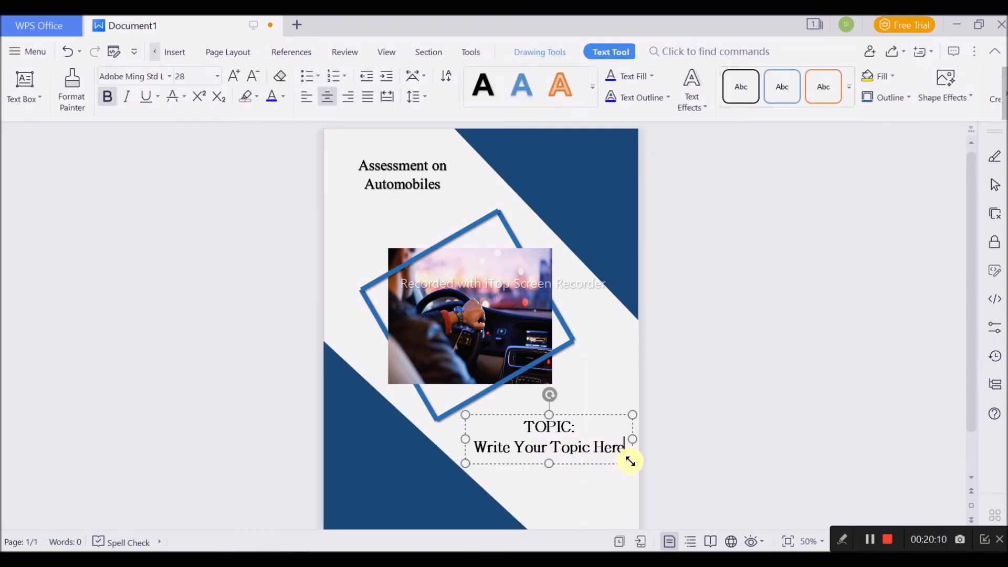
scroll(631, 461, "down", 2)
left_click(740, 450)
- Duplicate the topic text box onto the lower-left triangle and replace its text with the lines "Submitted By:" and "Name:xxxxx"
left_click(594, 382)
left_click_drag(584, 410, 454, 446)
left_click(481, 428)
key("ctrl+a")
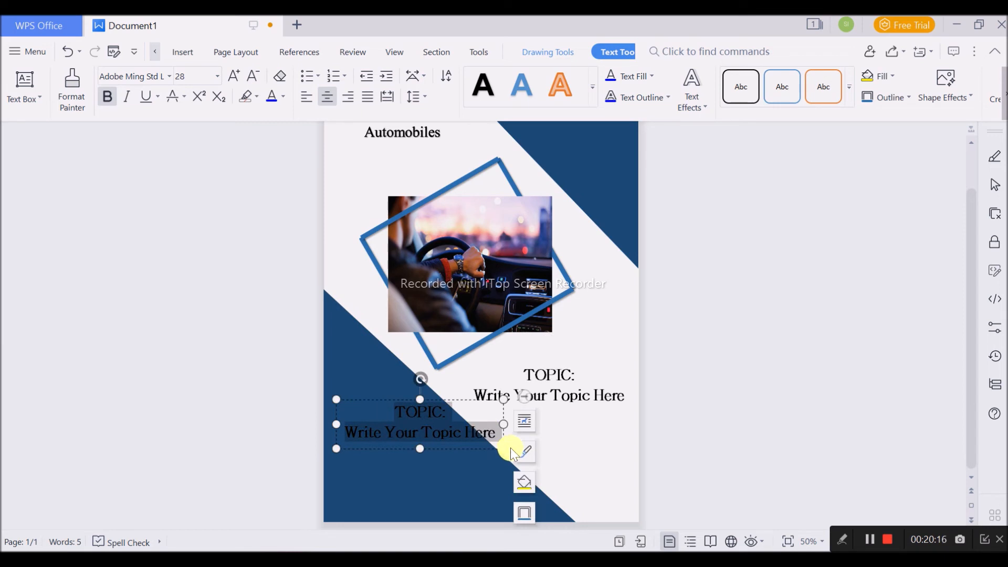
type("Sub")
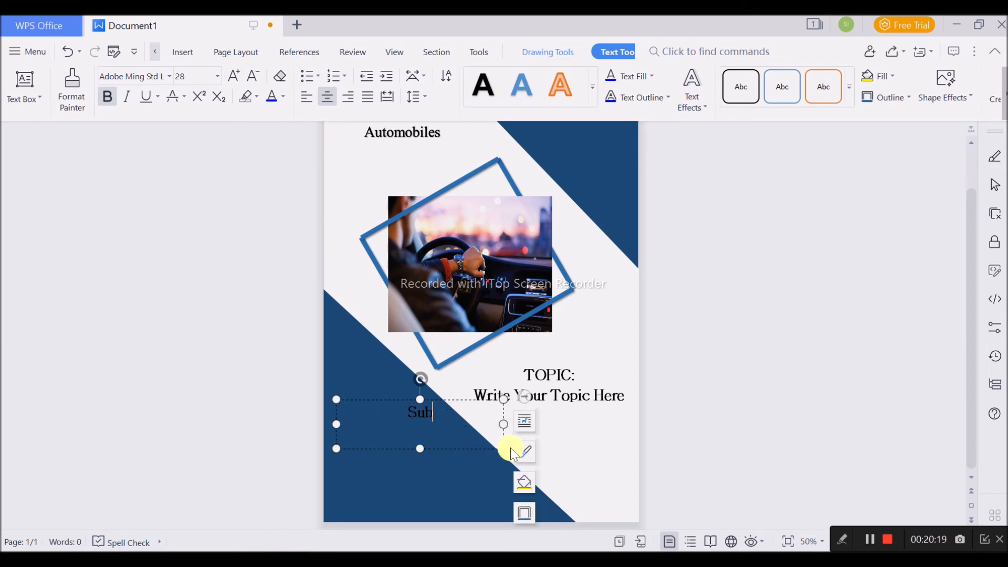
type("mitted By:")
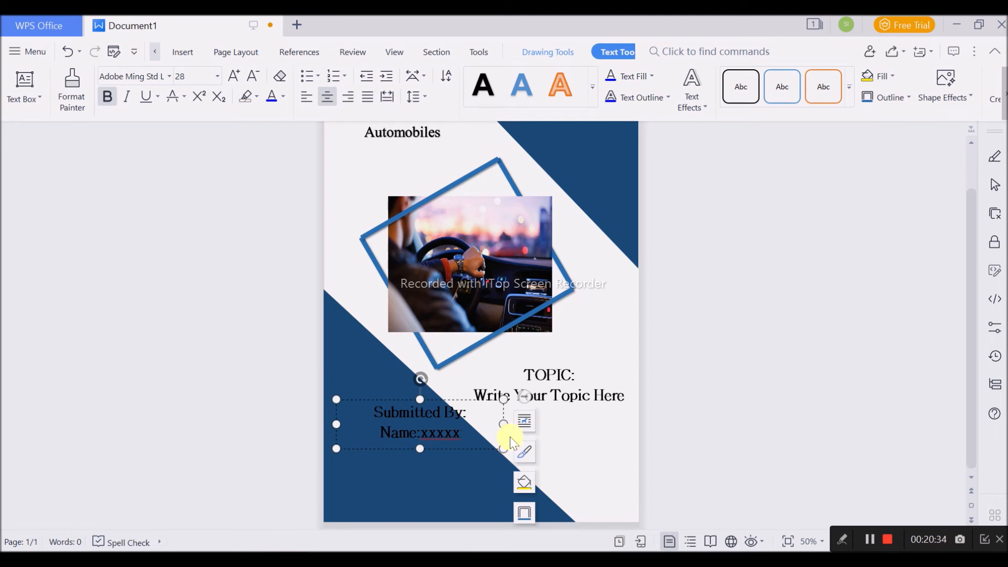
- Enlarge the "Submitted By" text box downwards and add the lines "Class:xxxxx" and "Roll:xxxxxx"
left_click_drag(420, 449, 420, 471)
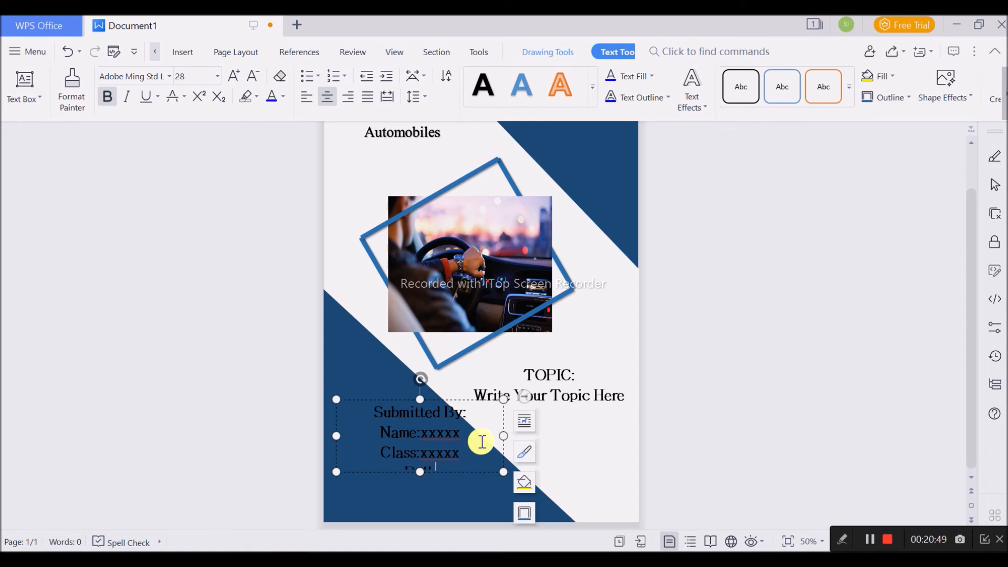
left_click_drag(504, 471, 509, 496)
left_click(492, 480)
key("BackSpace")
key("BackSpace")
key("BackSpace")
- Left-align all the "Submitted By" text and colour it white
left_click(477, 454)
key("ctrl+a")
left_click(307, 96)
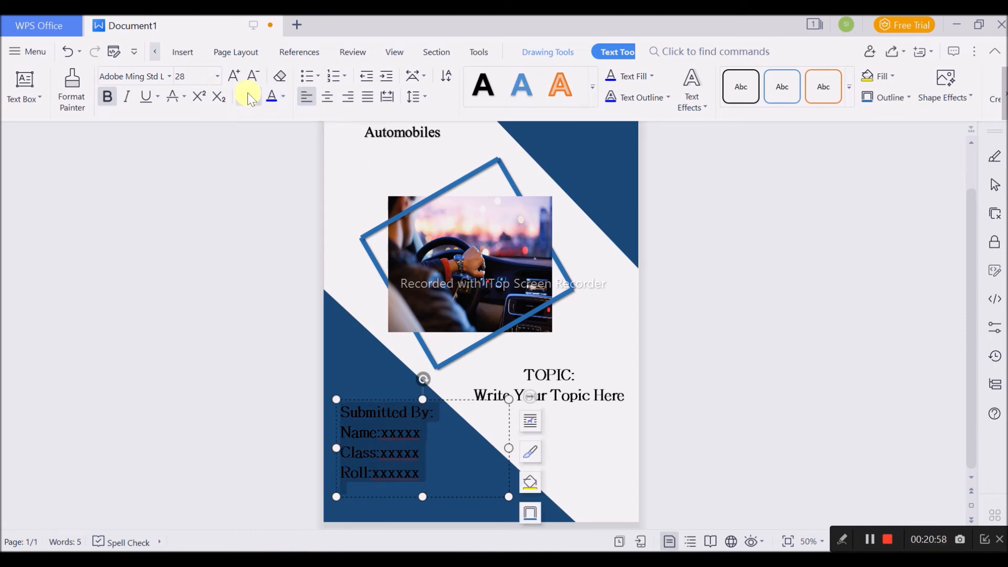
left_click(283, 96)
left_click(274, 149)
left_click(626, 439)
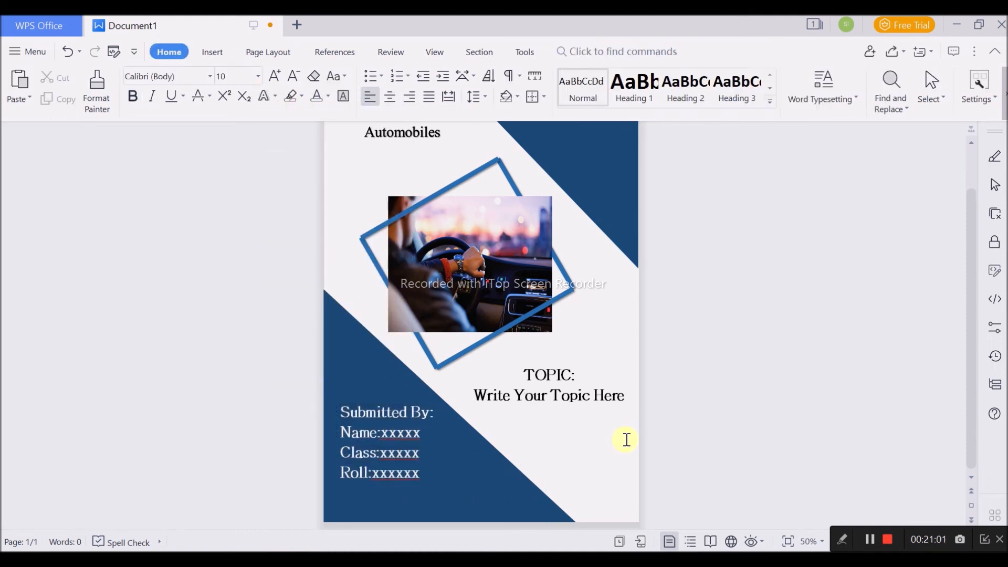
- Narrow the "Submitted By" text box and move it slightly down within the blue triangle
left_click(404, 453)
left_click_drag(509, 497, 460, 501)
left_click_drag(420, 402, 421, 408)
left_click(542, 444)
- Set all the text in the "Submitted By" box to 16 pt
left_click(413, 443)
key("ctrl+a")
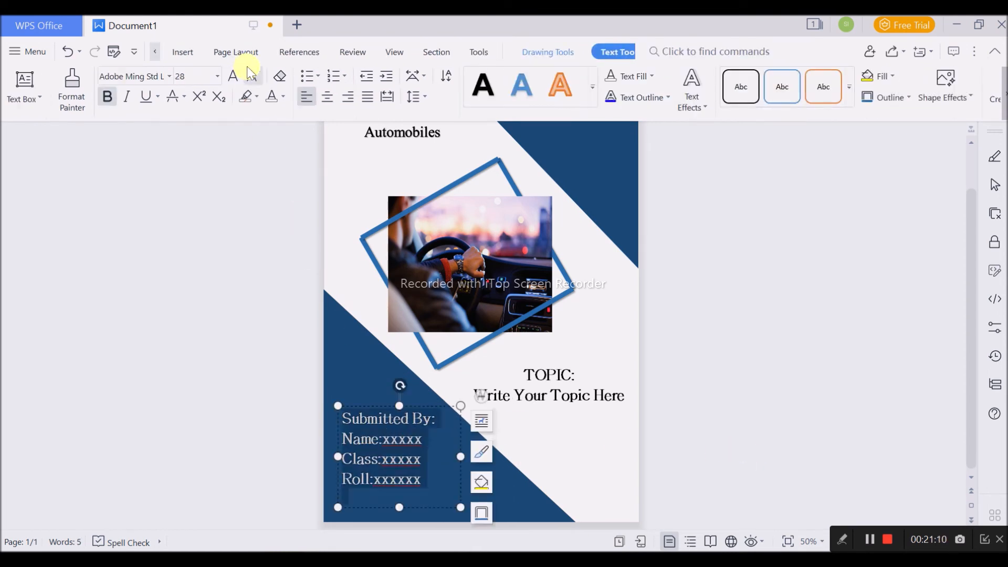
left_click(217, 76)
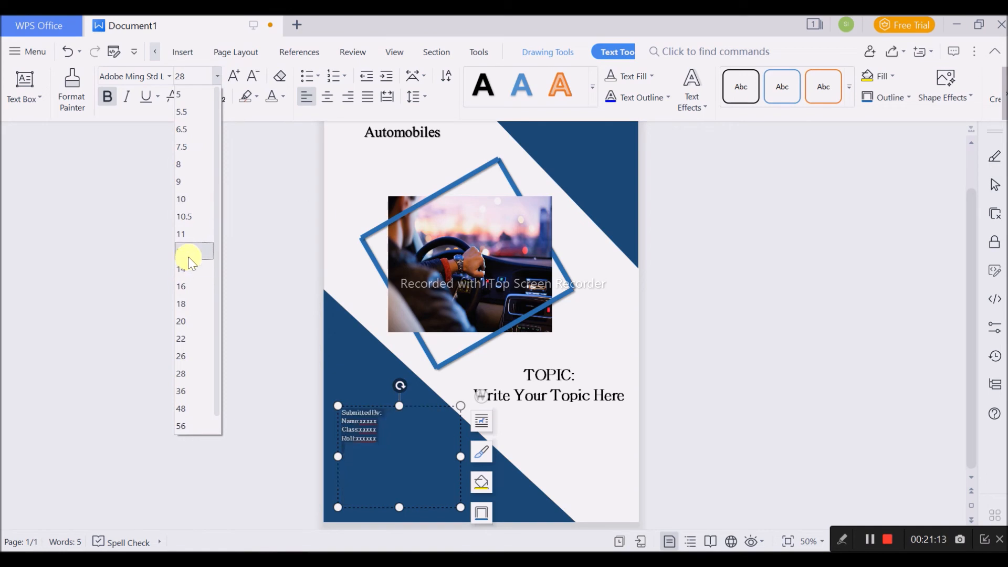
left_click(188, 286)
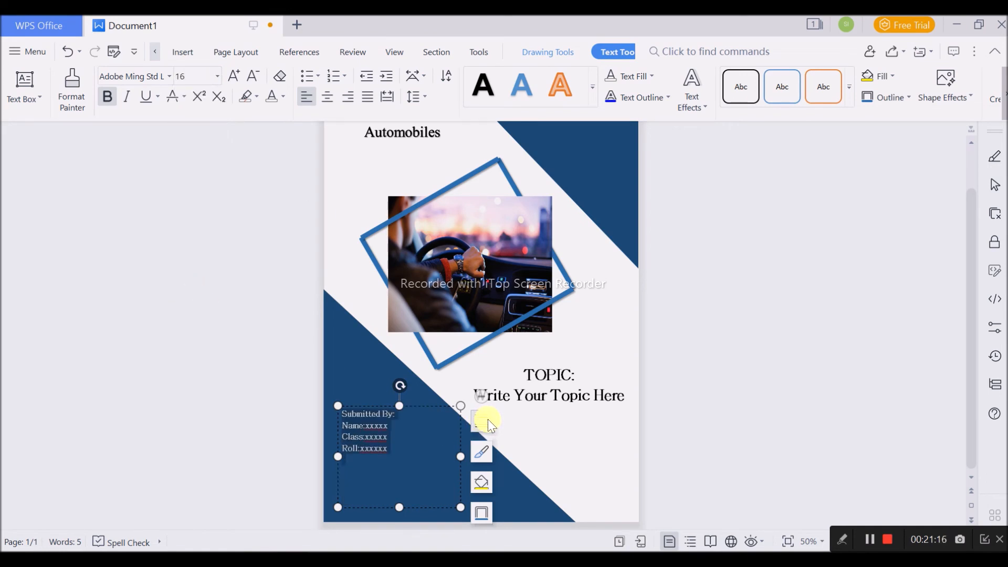
left_click(686, 397)
- Insert a space after the colons of the Name, Class and Roll lines
scroll(686, 398, "up", 5)
scroll(687, 399, "up", 1)
scroll(686, 400, "down", 1)
scroll(685, 401, "down", 7)
scroll(686, 401, "down", 8)
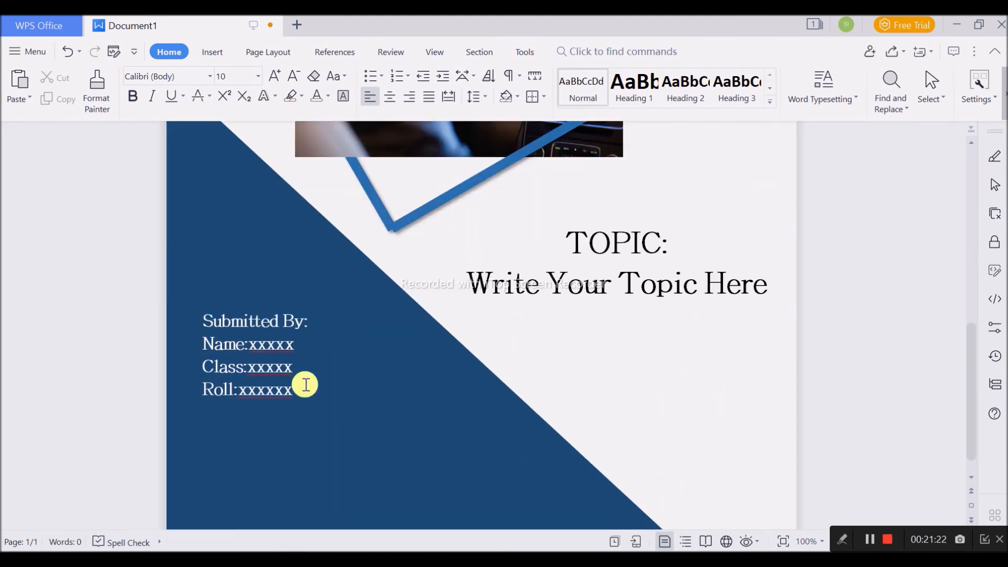
left_click(247, 366)
scroll(372, 371, "down", 1)
left_click(239, 366)
left_click(246, 344)
left_click(248, 321)
left_click(594, 393)
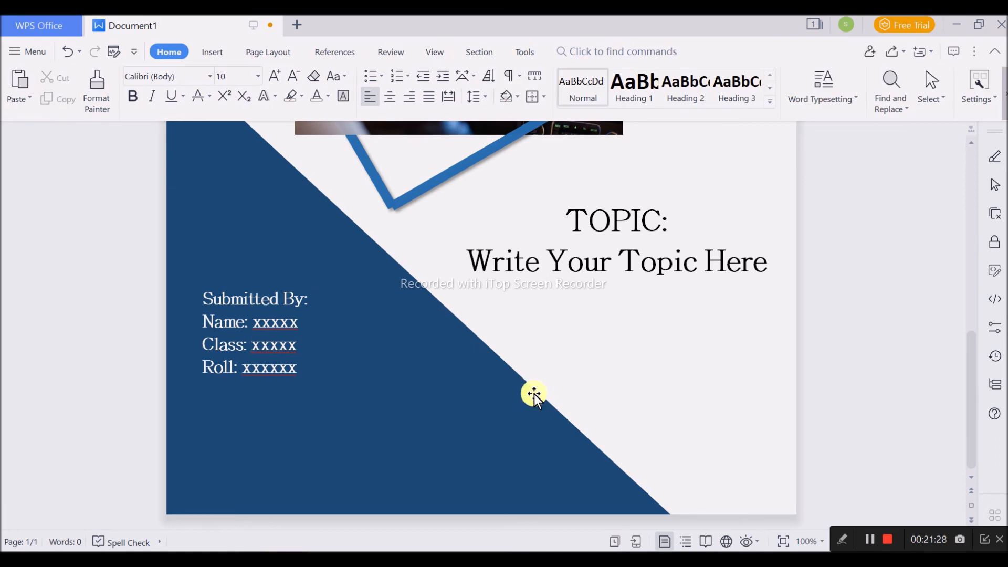
- Shorten the "Submitted By" text box from below to fit its four lines
left_click(262, 334)
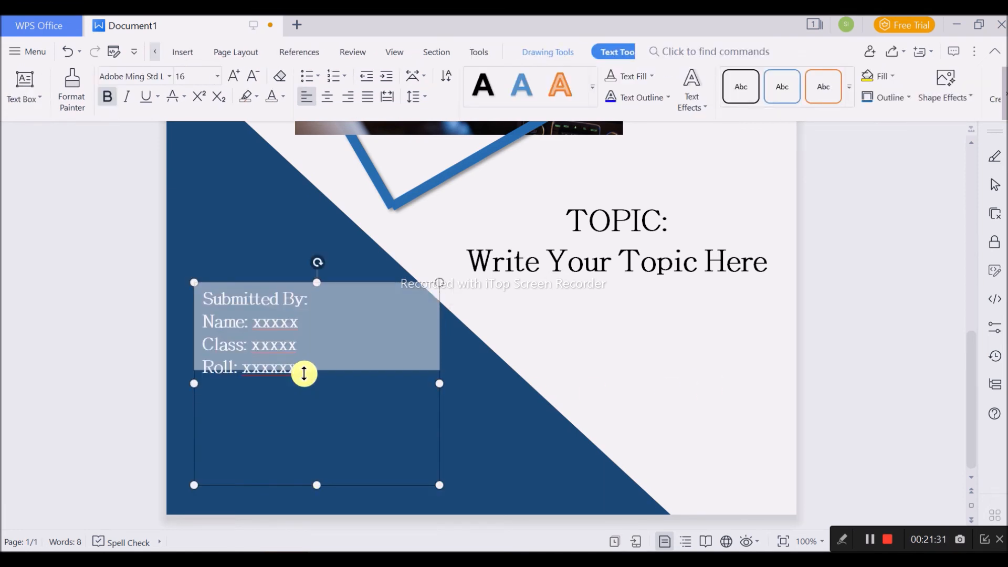